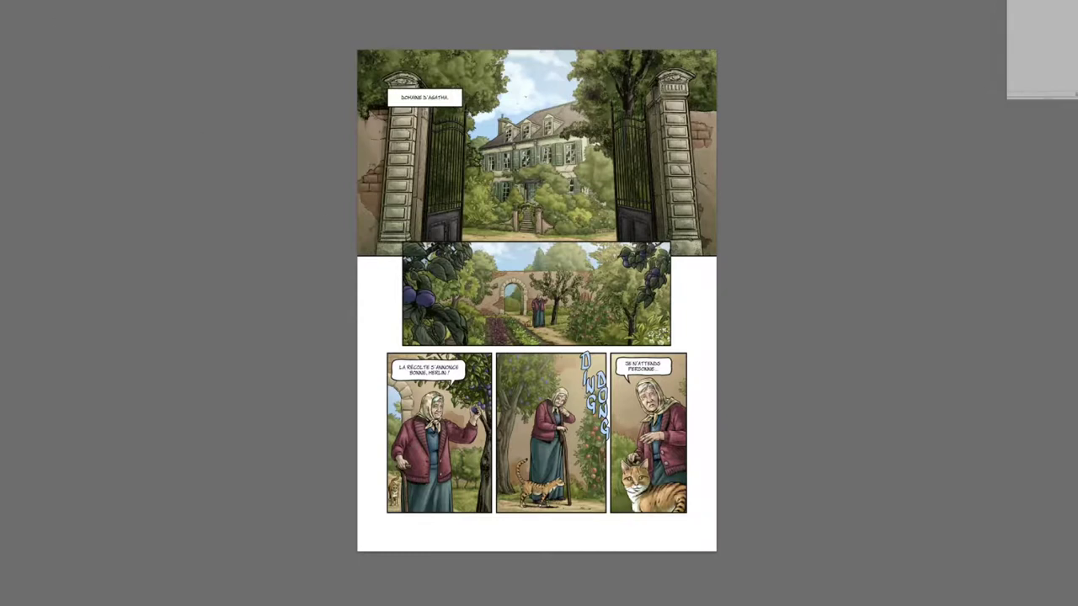
Check the page size (26 × 18,6 cm at 300 pixels/inch) unchanged, then zoom to about 2x.
click(30, 0)
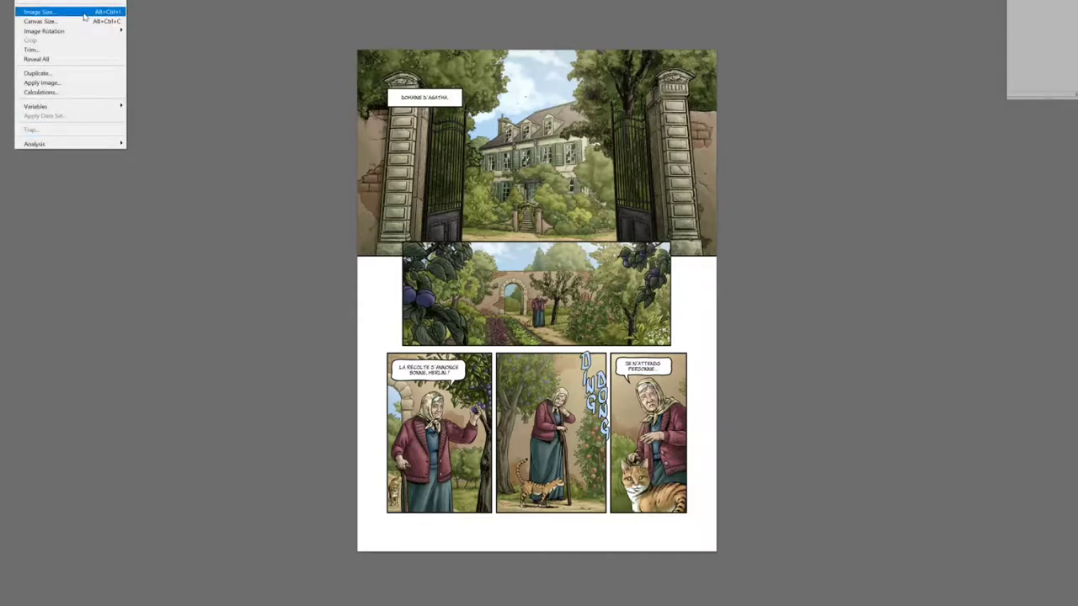
click(84, 12)
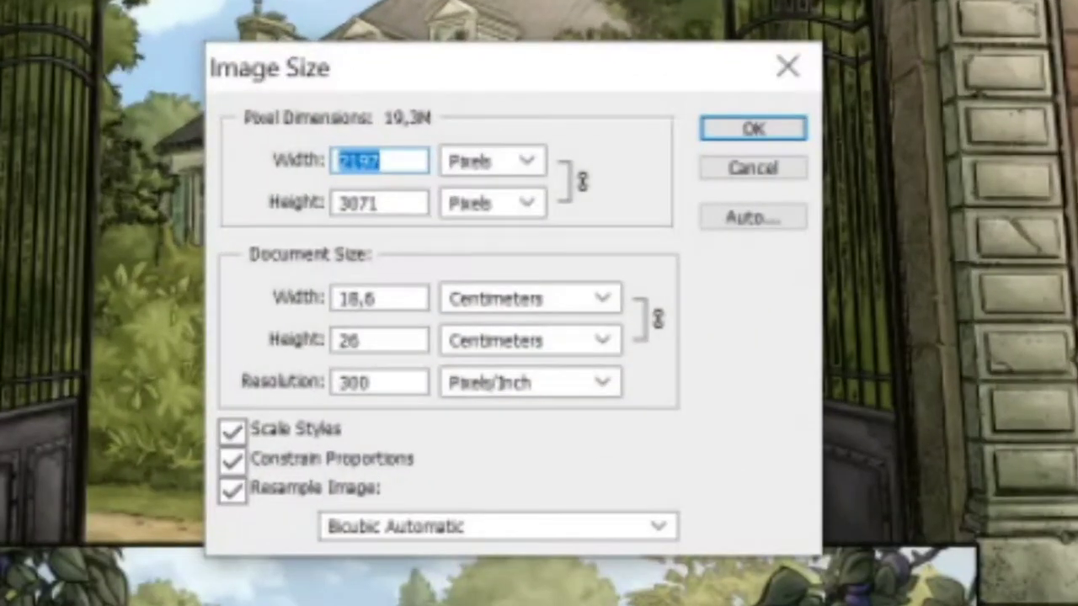
double_click(370, 339)
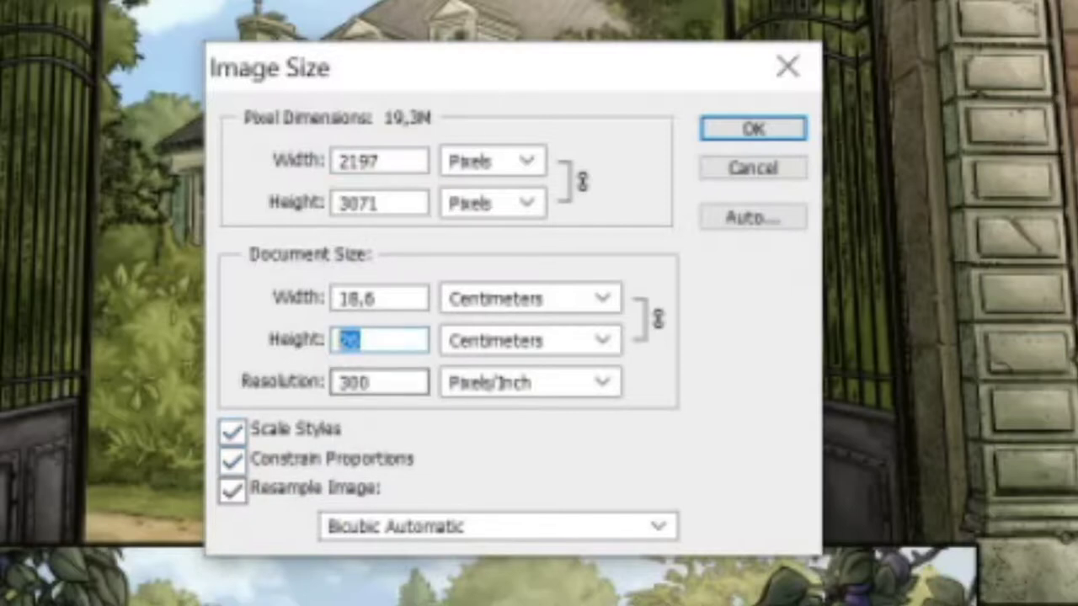
key(shift+Tab)
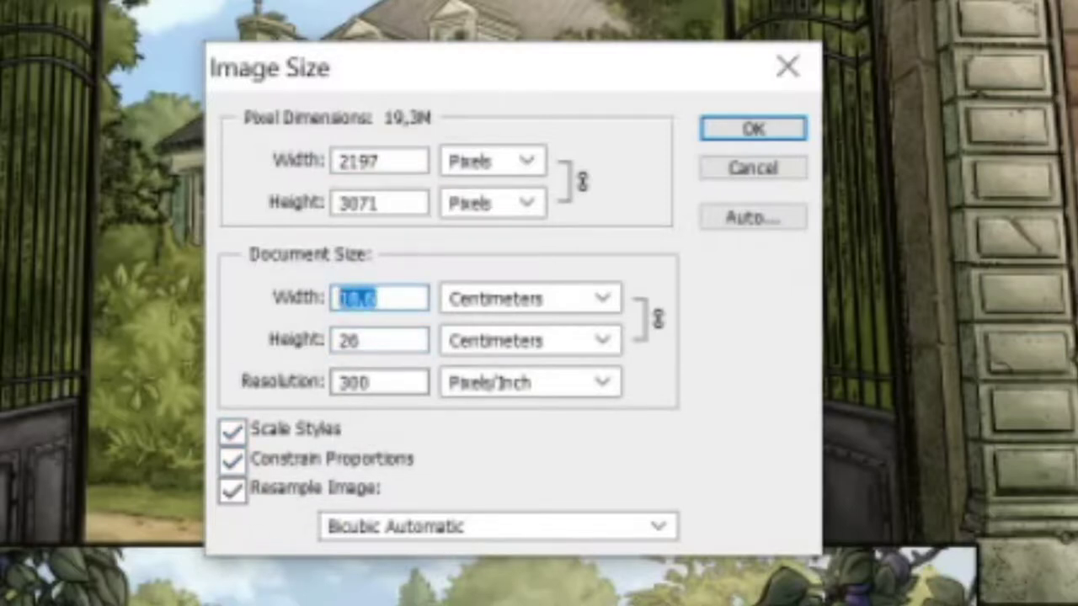
click(371, 381)
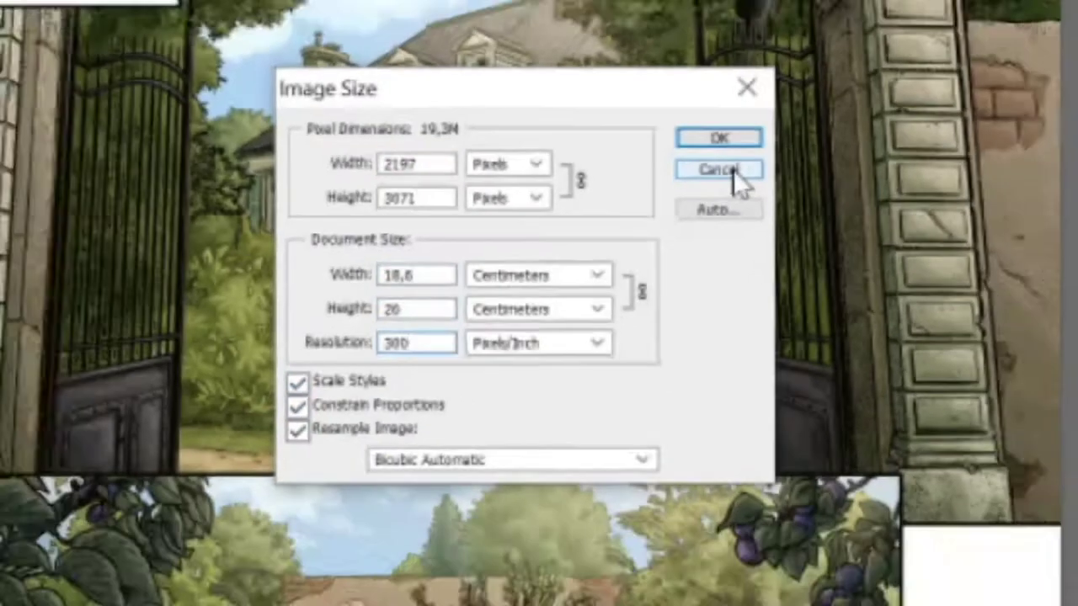
click(752, 169)
right_click(584, 295)
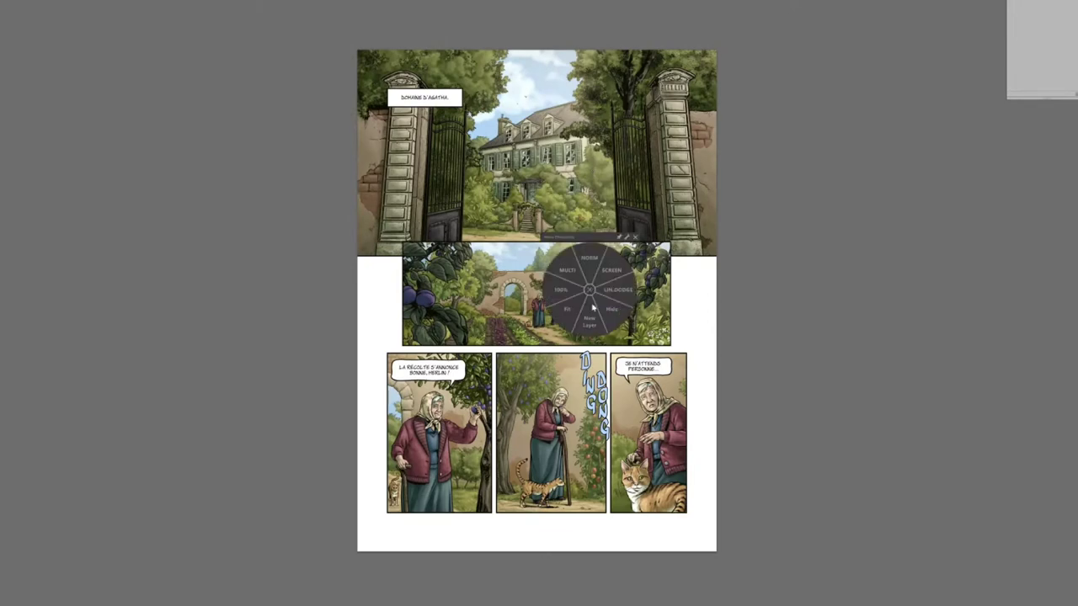
click(563, 291)
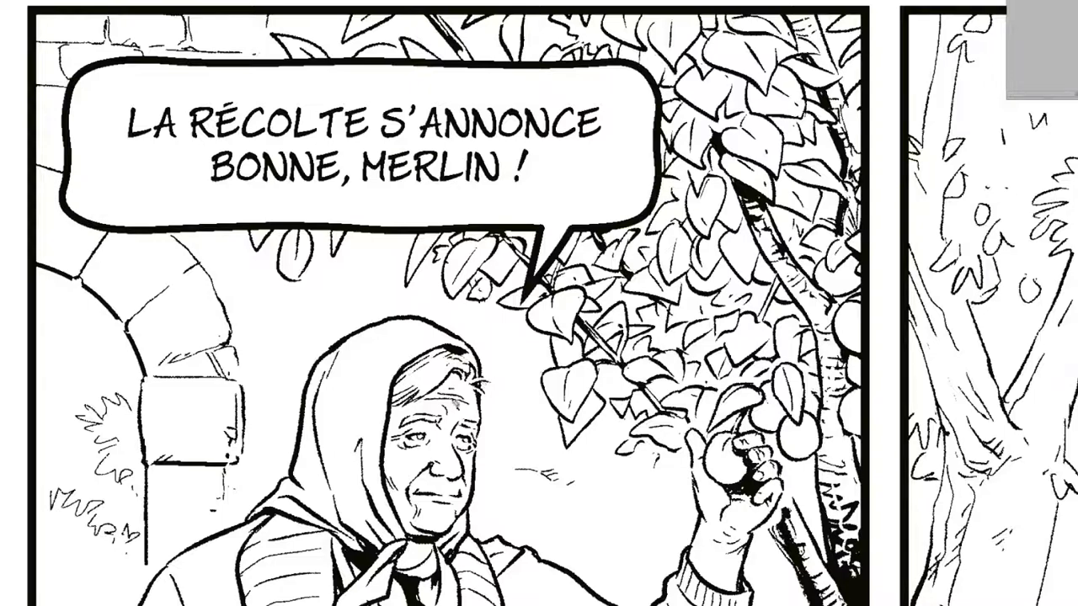
Circle the old woman's face and pan to the middle bottom panel with DING DONG.
mouse_move(505, 392)
mouse_down()
mouse_move(417, 490)
mouse_move(358, 421)
mouse_up()
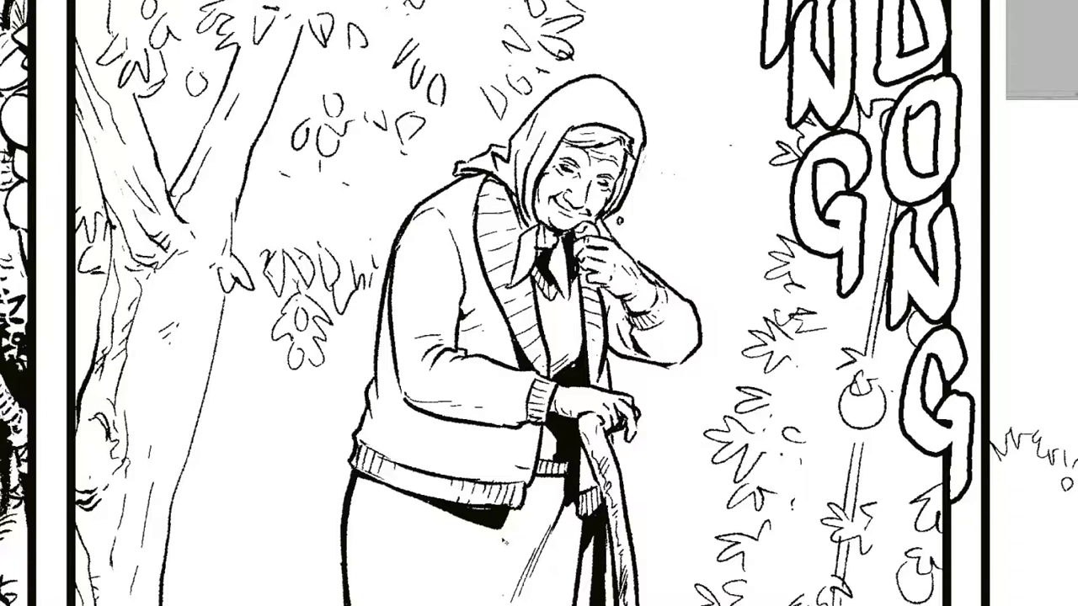
scroll(504, 541, down, 2)
scroll(504, 542, left, 1)
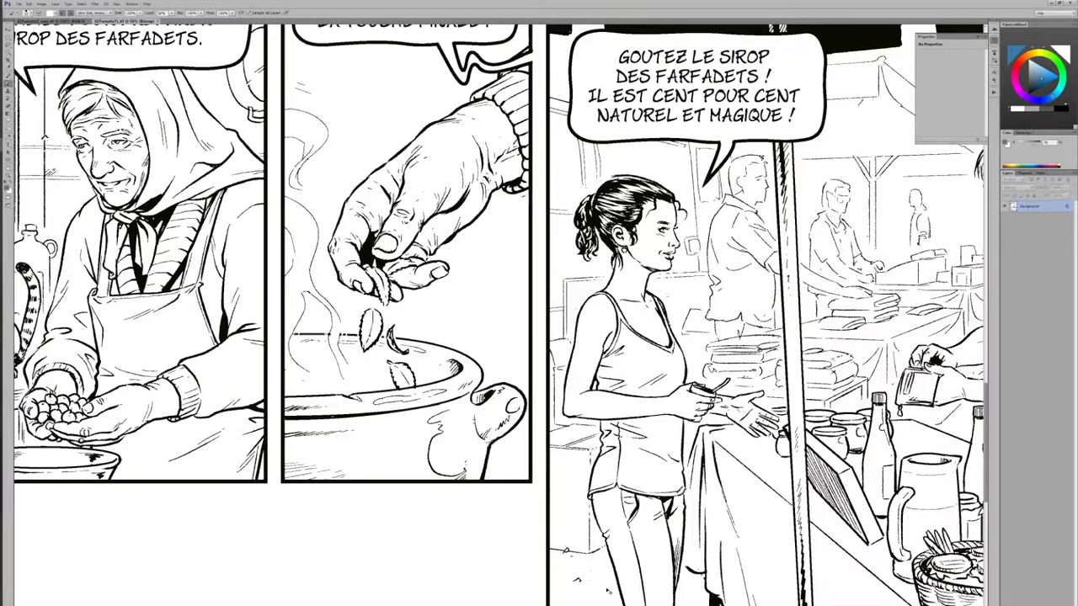
drag(608, 591, 605, 588)
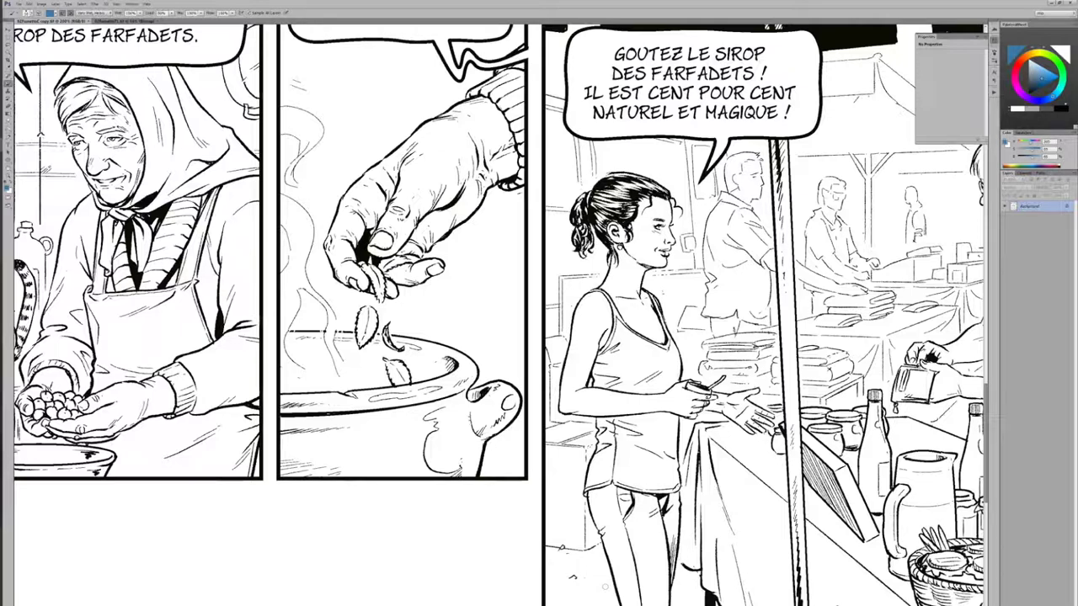
scroll(606, 589, up, 1)
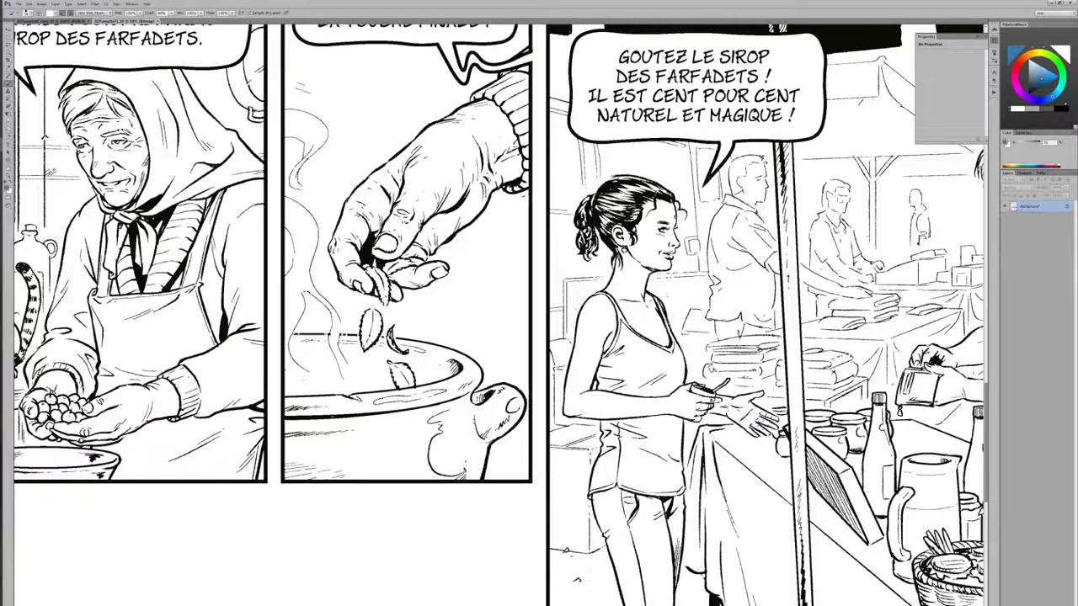
click(672, 221)
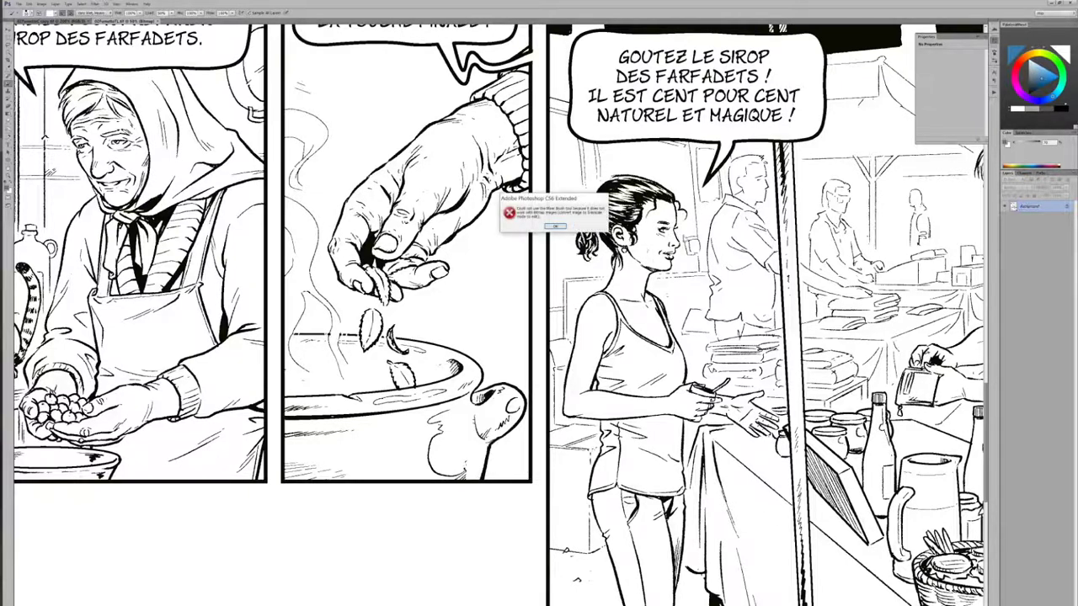
click(557, 226)
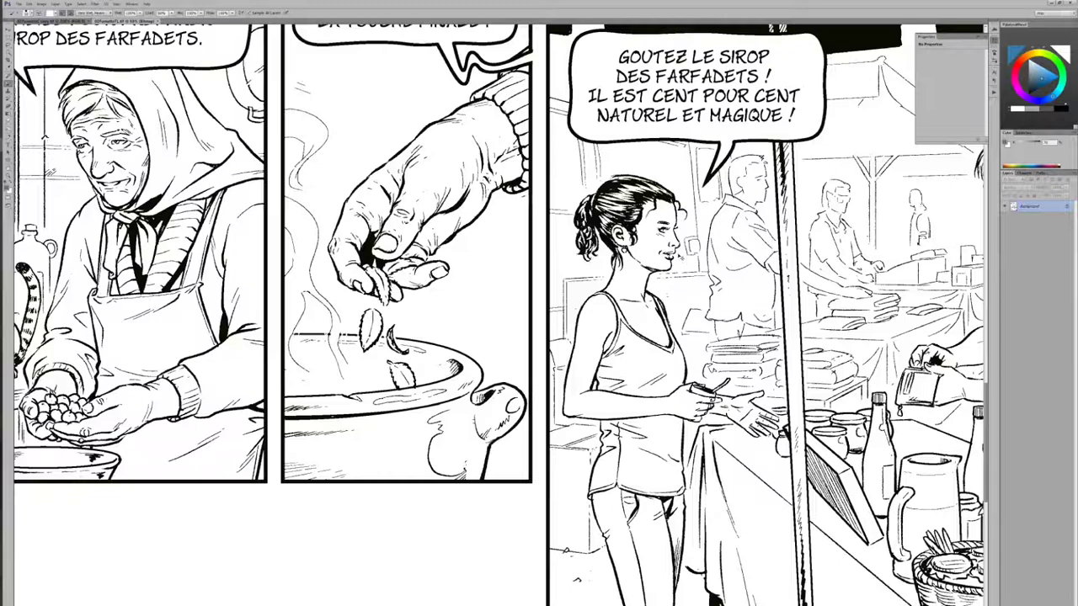
click(650, 261)
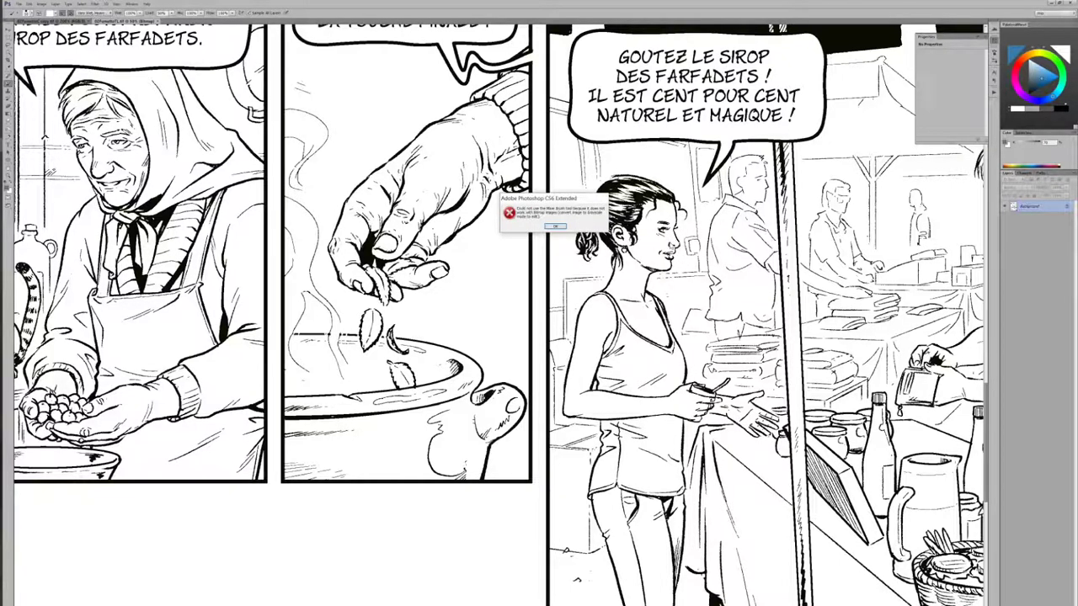
click(556, 226)
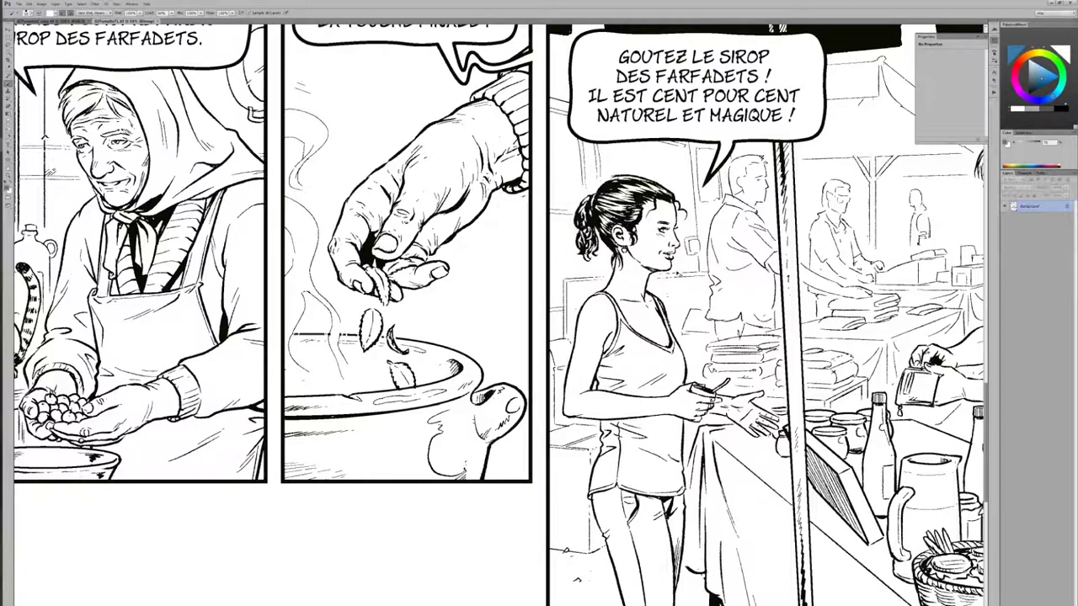
drag(684, 207, 689, 217)
mouse_move(768, 152)
mouse_down()
mouse_move(726, 155)
mouse_move(751, 229)
mouse_move(775, 157)
mouse_up()
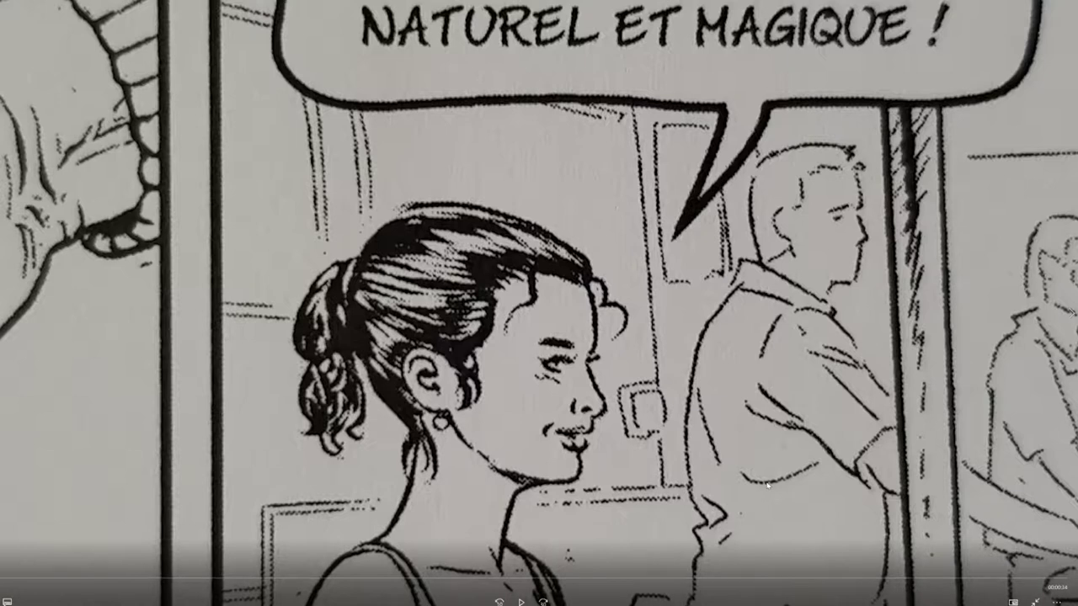
Play and pause the comic-page video, then skip ahead to the 'NATUREL ET MAGIQUE !' shot.
click(621, 466)
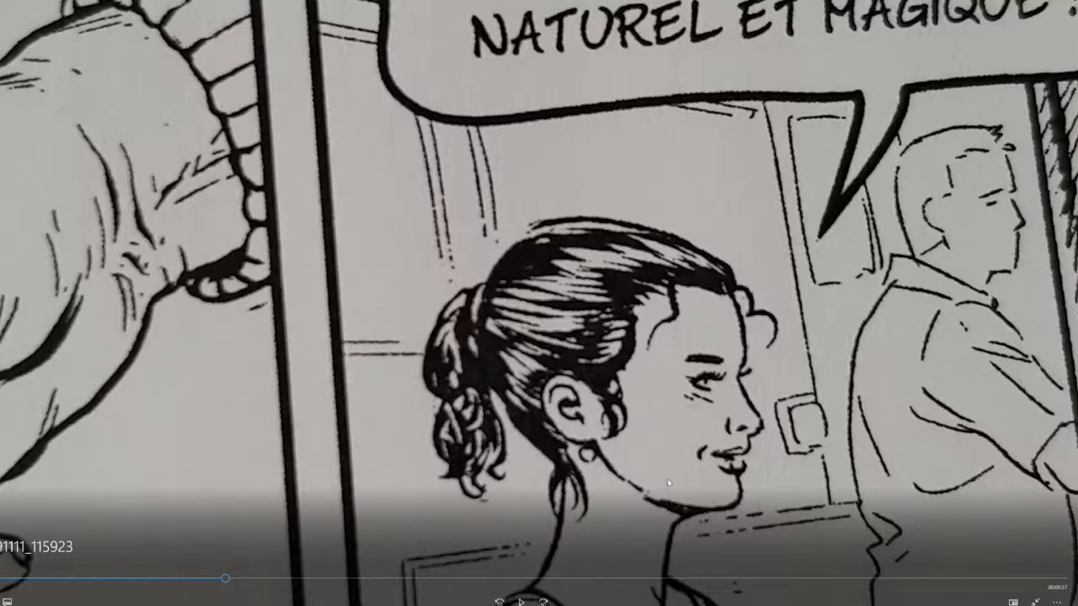
key(space)
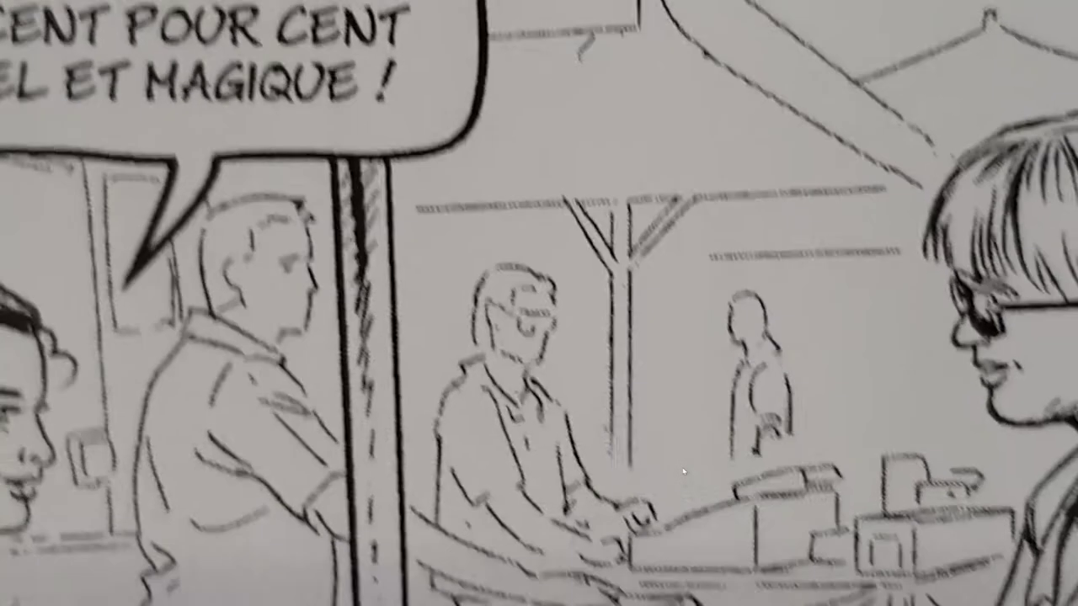
key(space)
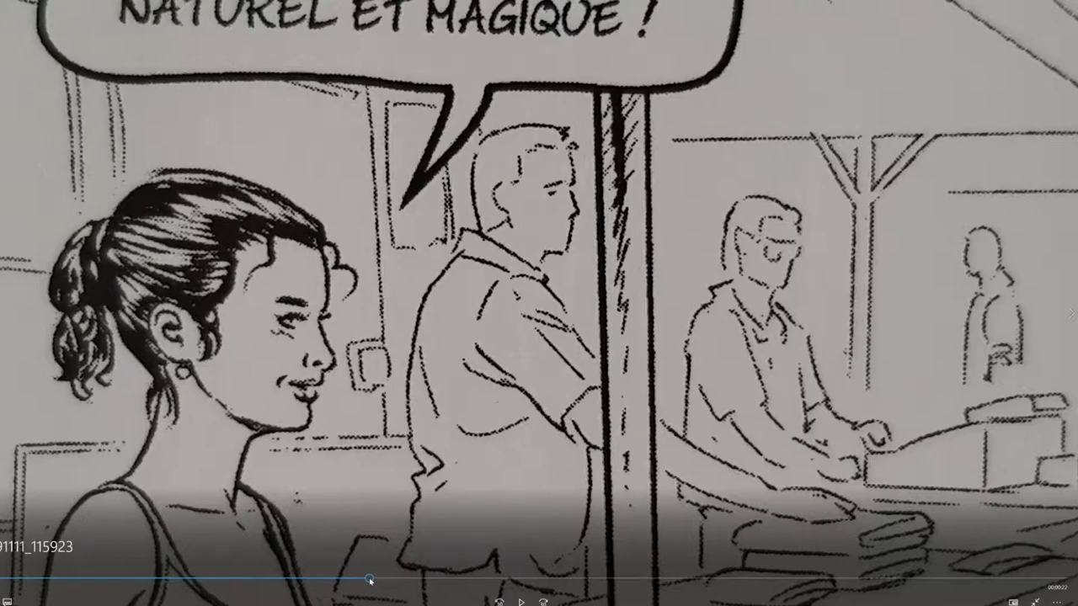
drag(370, 580, 510, 581)
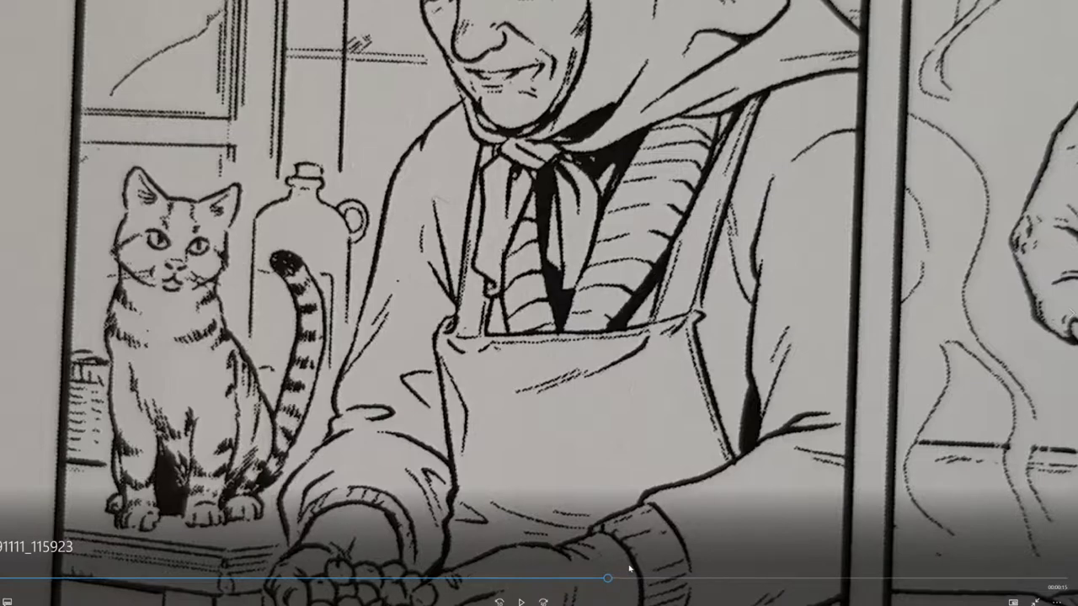
Pause briefly on the old woman's face, then keep the footage playing through the headscarf panel.
click(630, 570)
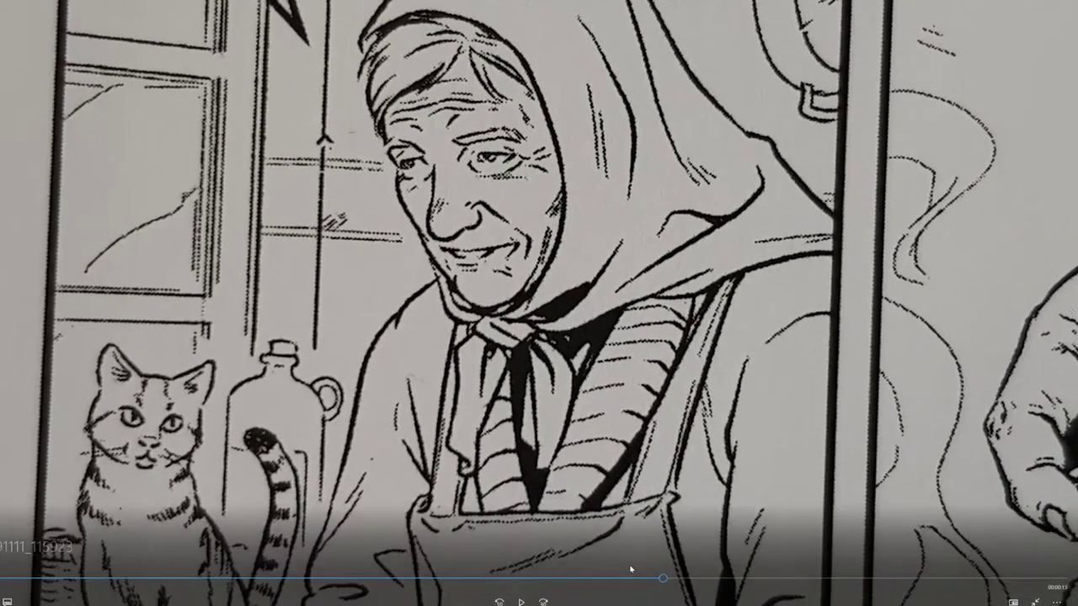
click(630, 570)
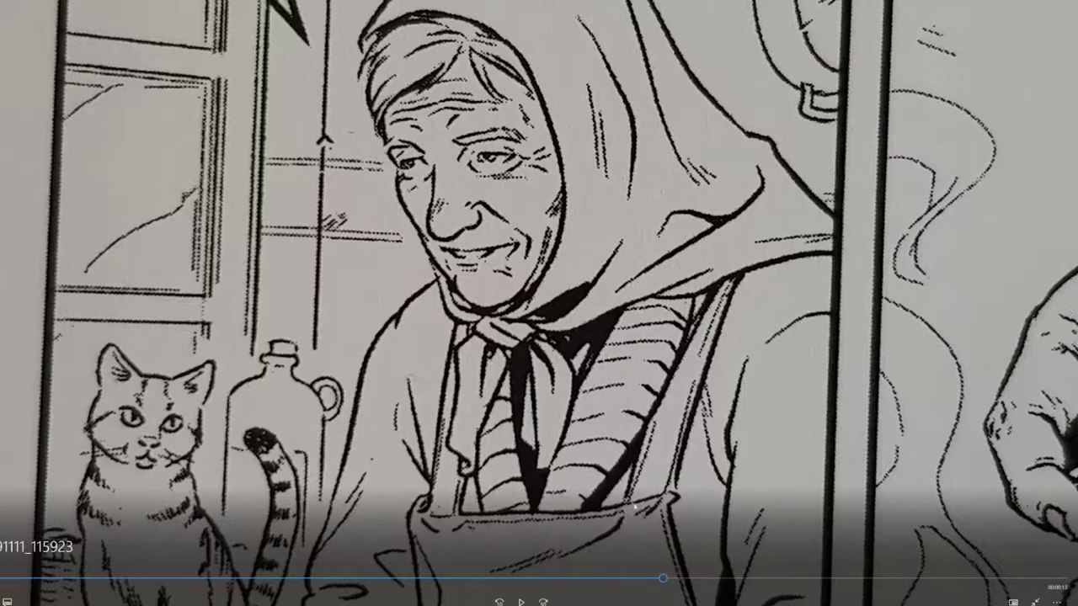
mouse_move(469, 314)
key(space)
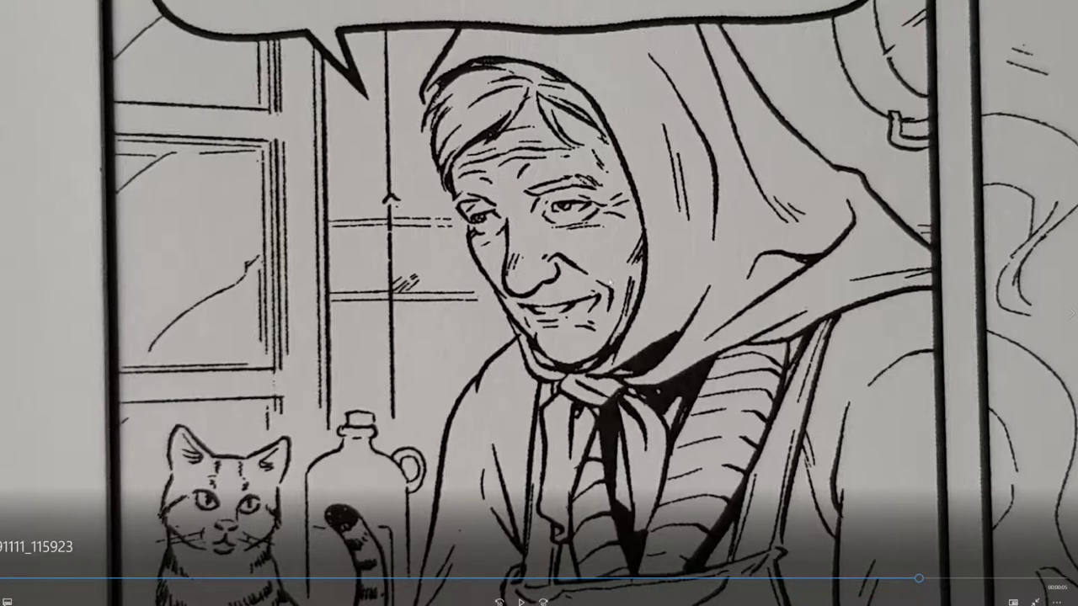
click(591, 436)
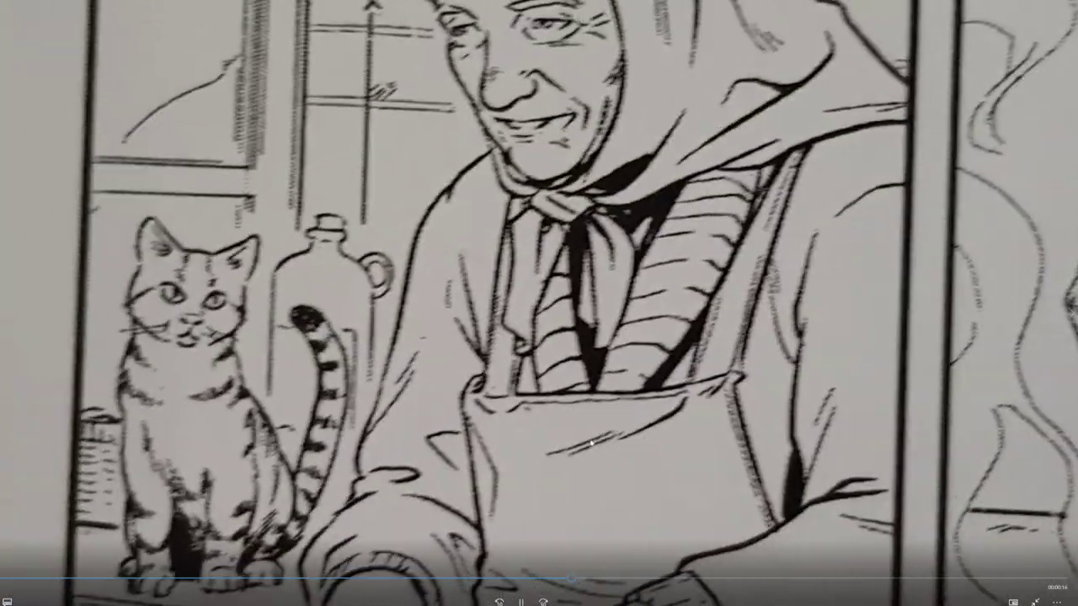
Pause the video, resume it briefly, and pause again on the old woman and cat panel.
click(590, 441)
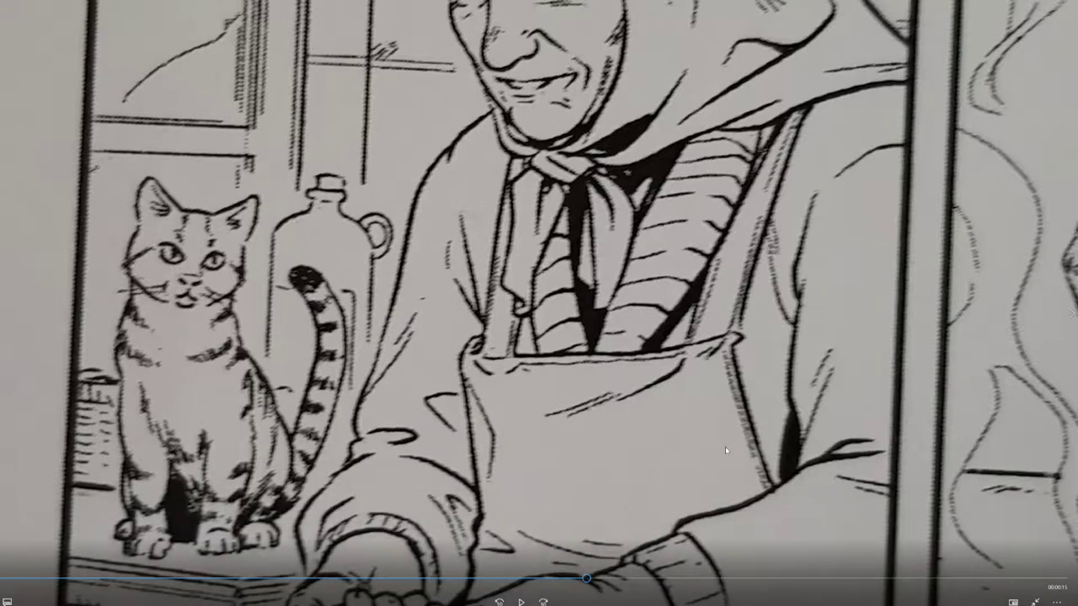
key(space)
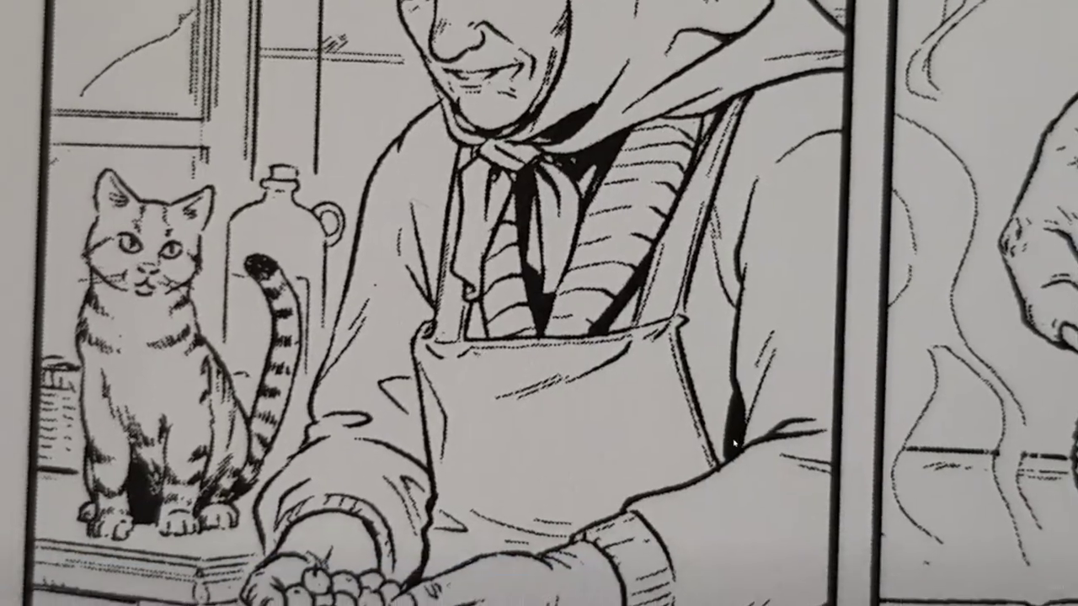
key(space)
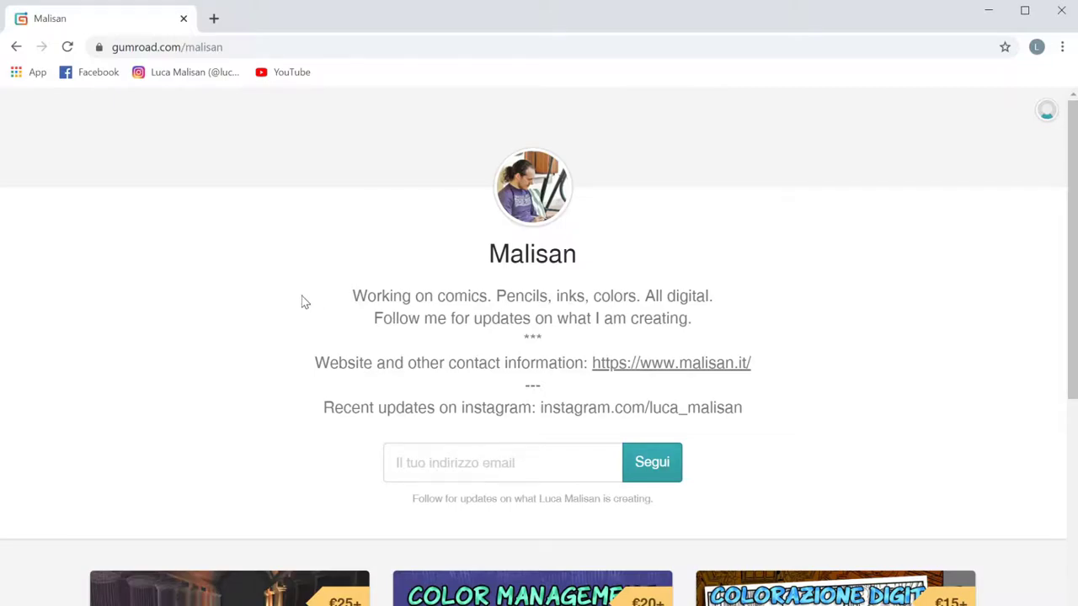
Scroll up and down through the artist's Gumroad storefront of comic-colouring courses.
scroll(481, 435, down, 8)
scroll(751, 288, up, 2)
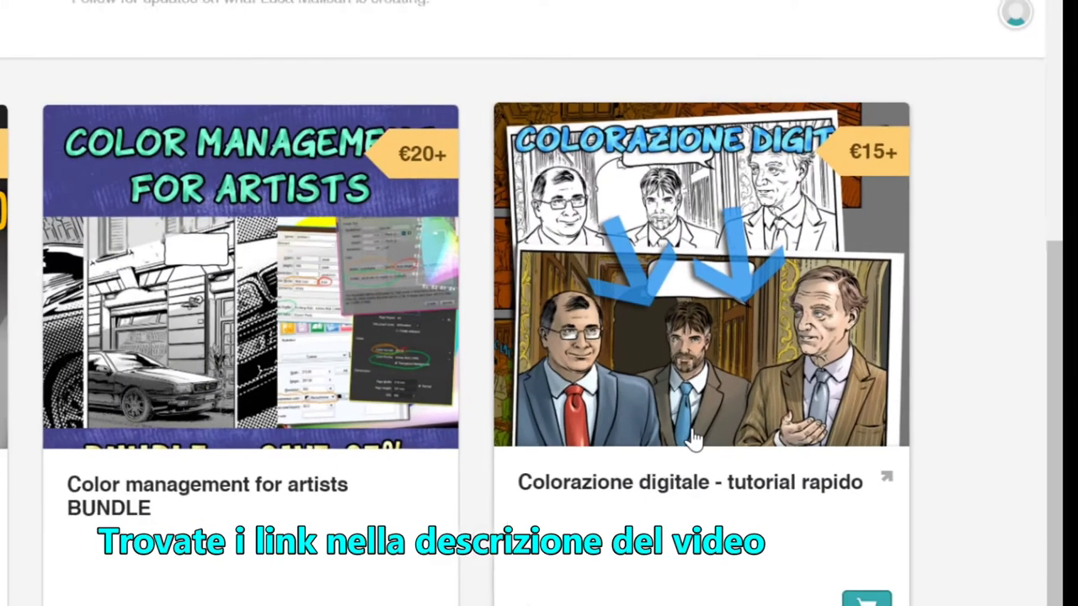
scroll(342, 581, down, 3)
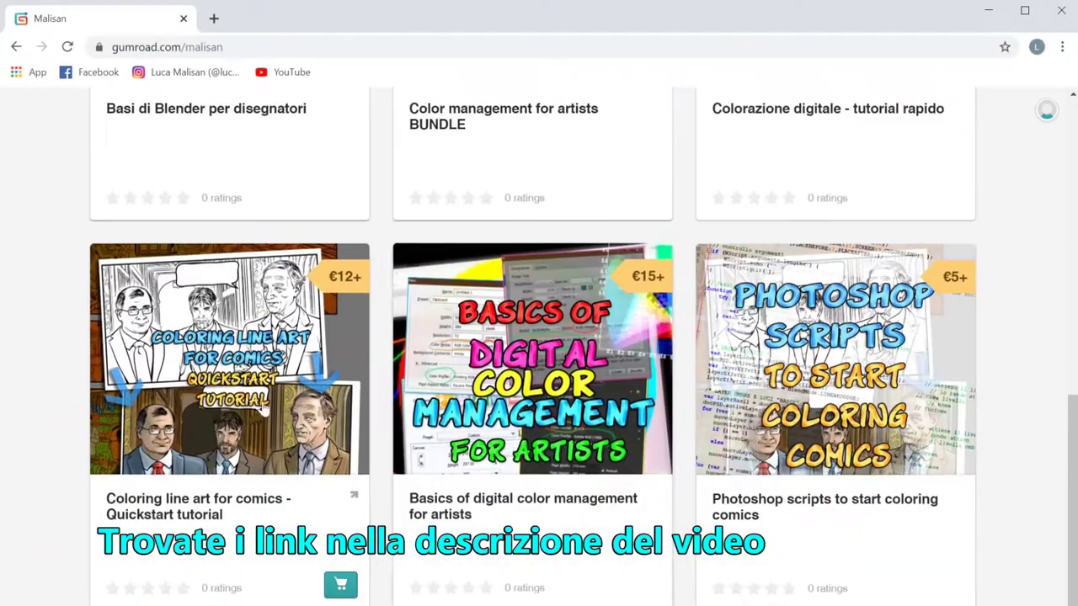
scroll(926, 164, up, 1)
scroll(874, 254, up, 2)
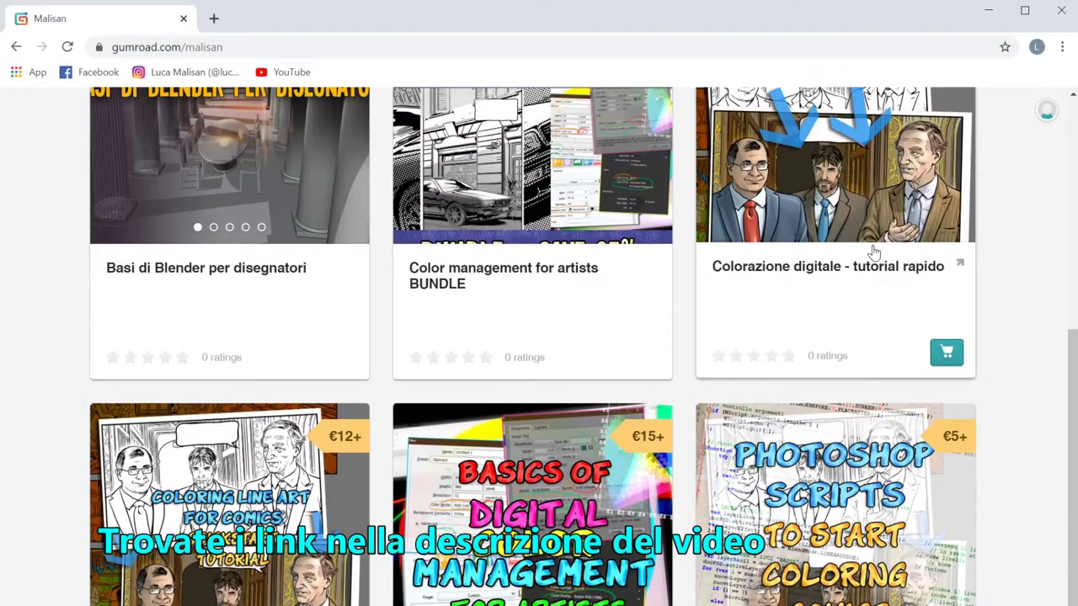
scroll(874, 254, up, 2)
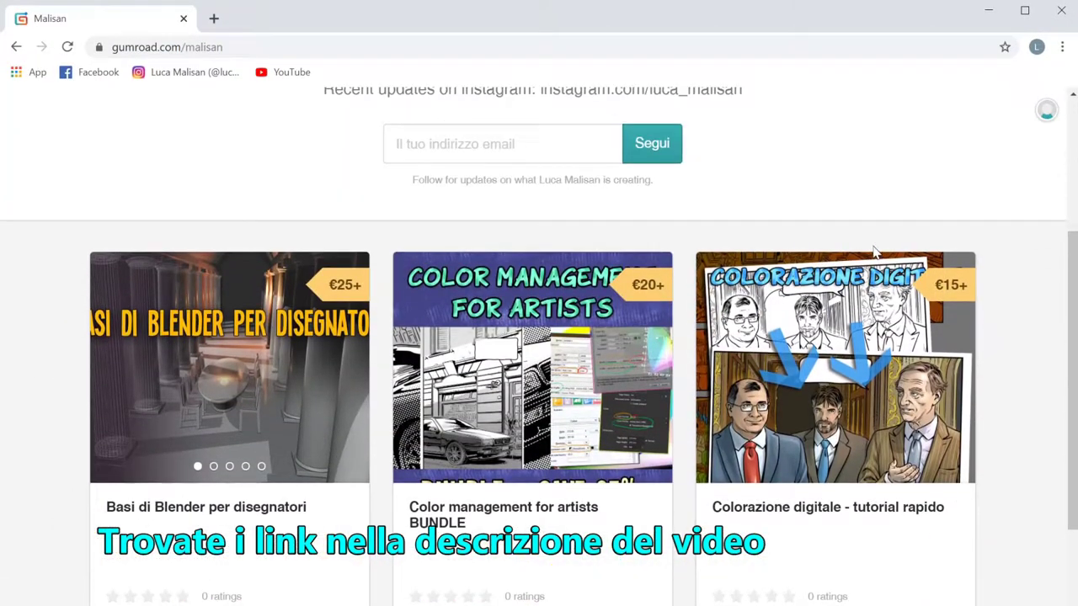
scroll(870, 293, down, 3)
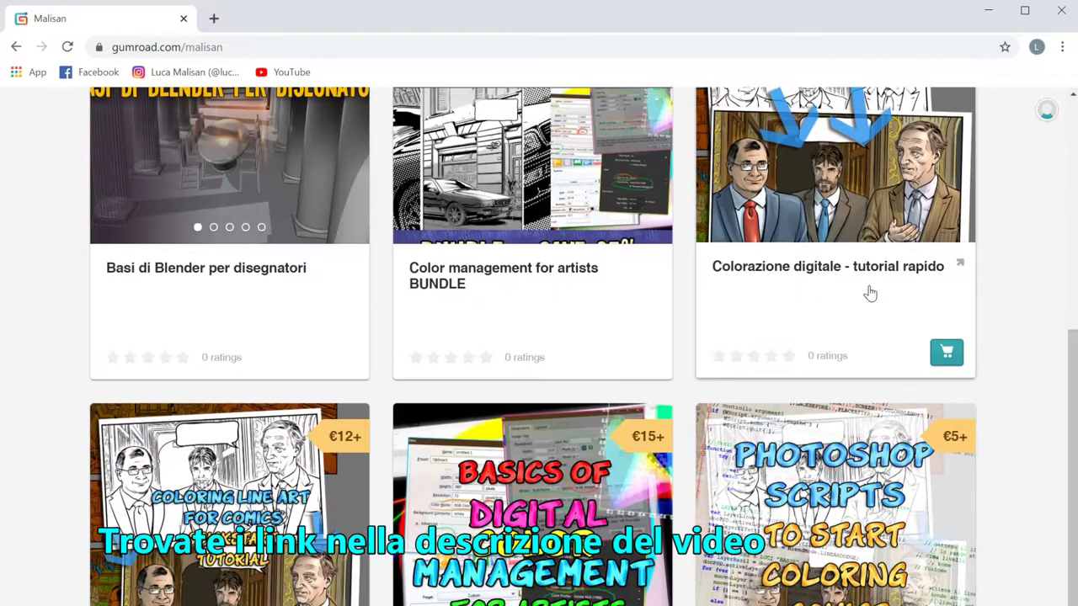
scroll(868, 294, down, 2)
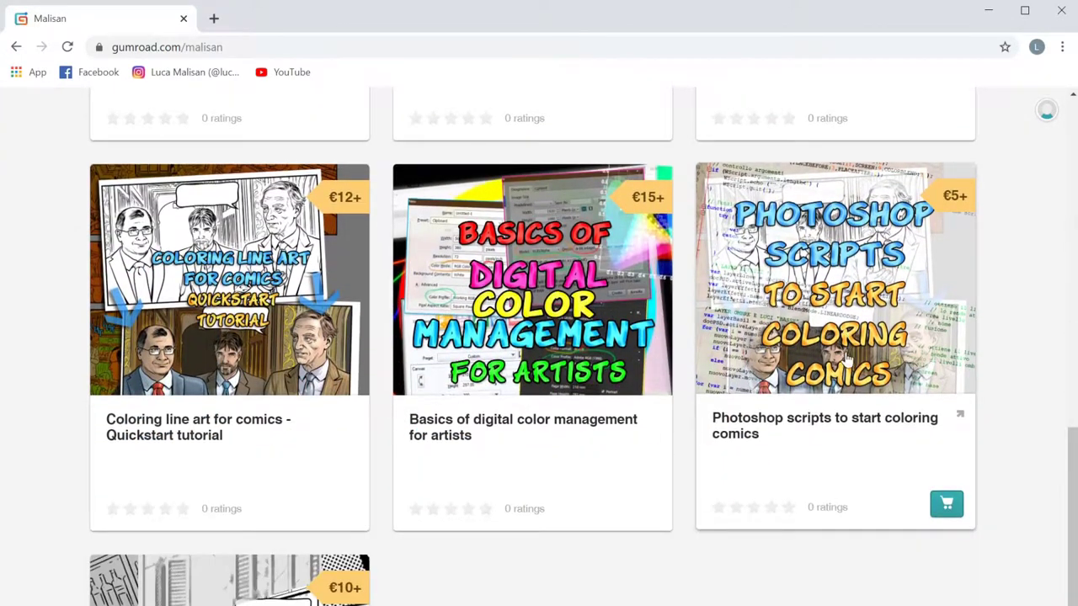
scroll(318, 503, down, 3)
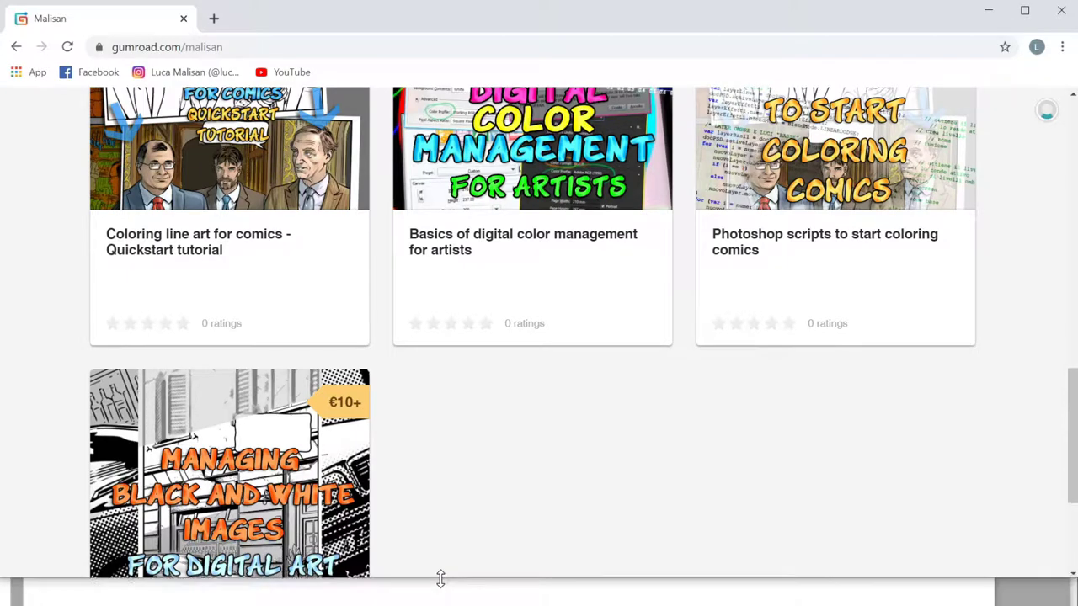
scroll(252, 430, down, 1)
scroll(257, 431, down, 1)
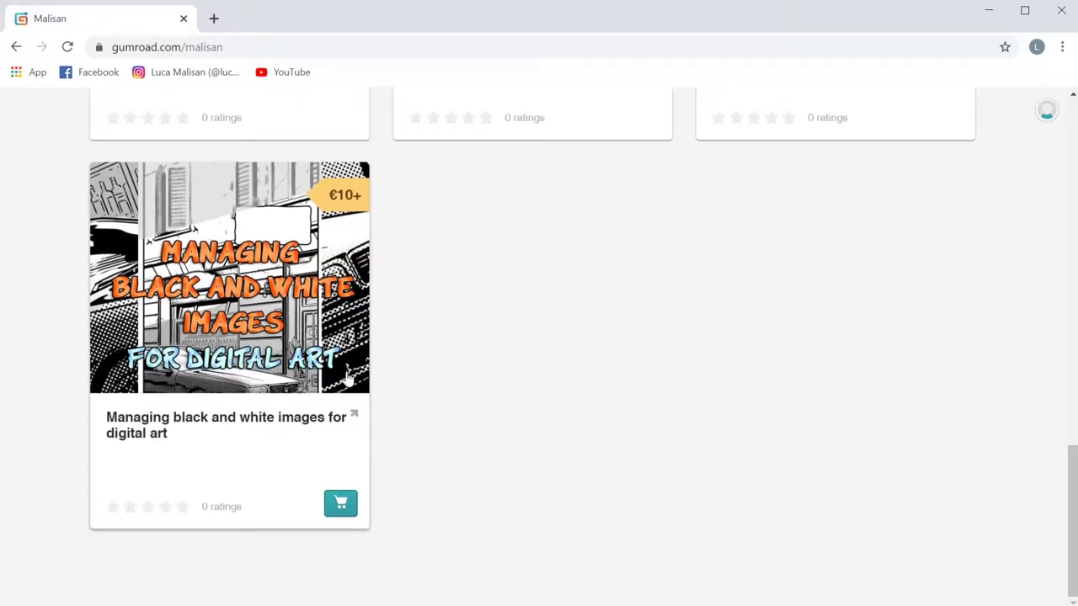
scroll(385, 399, up, 1)
scroll(434, 463, up, 2)
scroll(435, 463, up, 1)
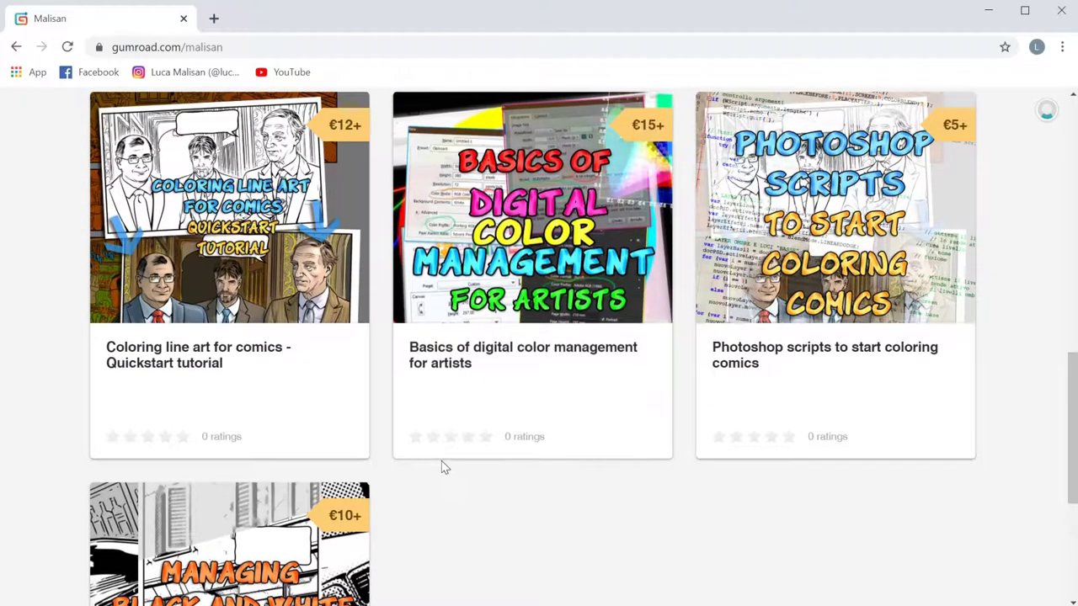
scroll(446, 473, up, 1)
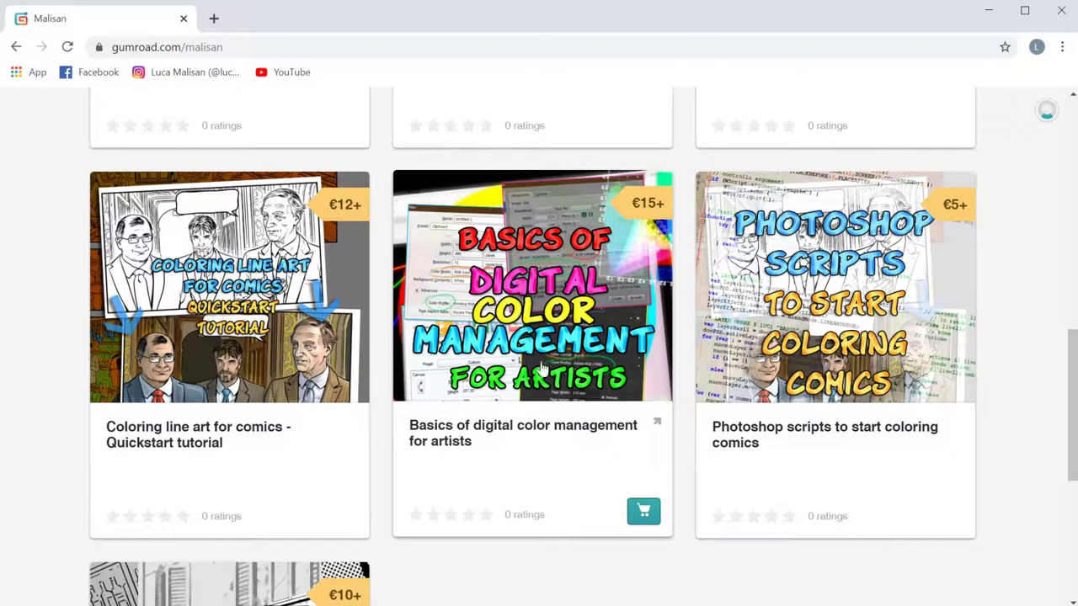
scroll(569, 441, up, 2)
scroll(575, 451, up, 2)
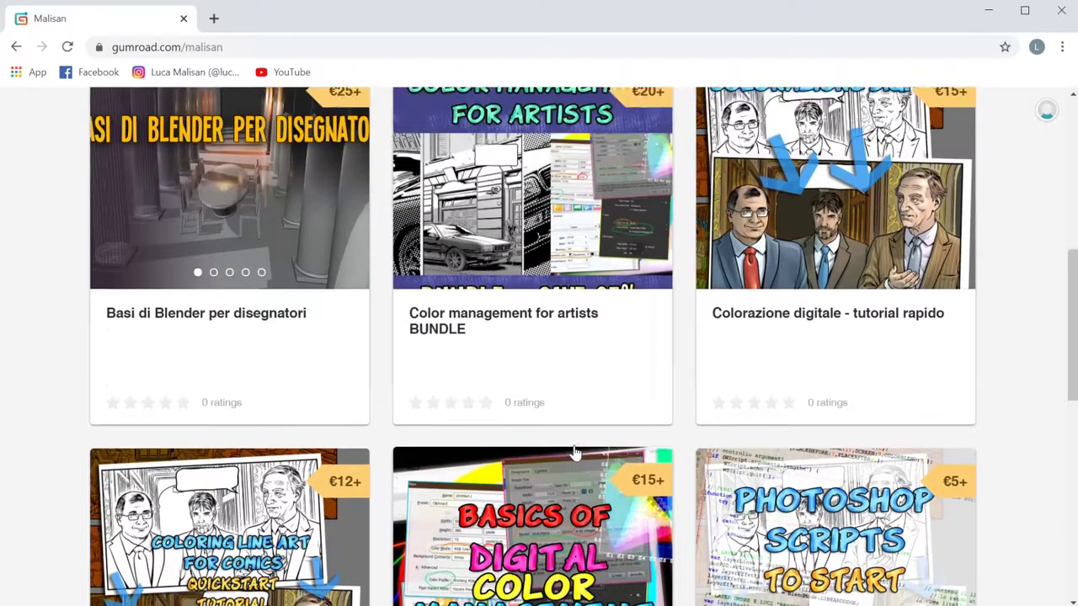
scroll(575, 455, up, 2)
scroll(576, 463, down, 1)
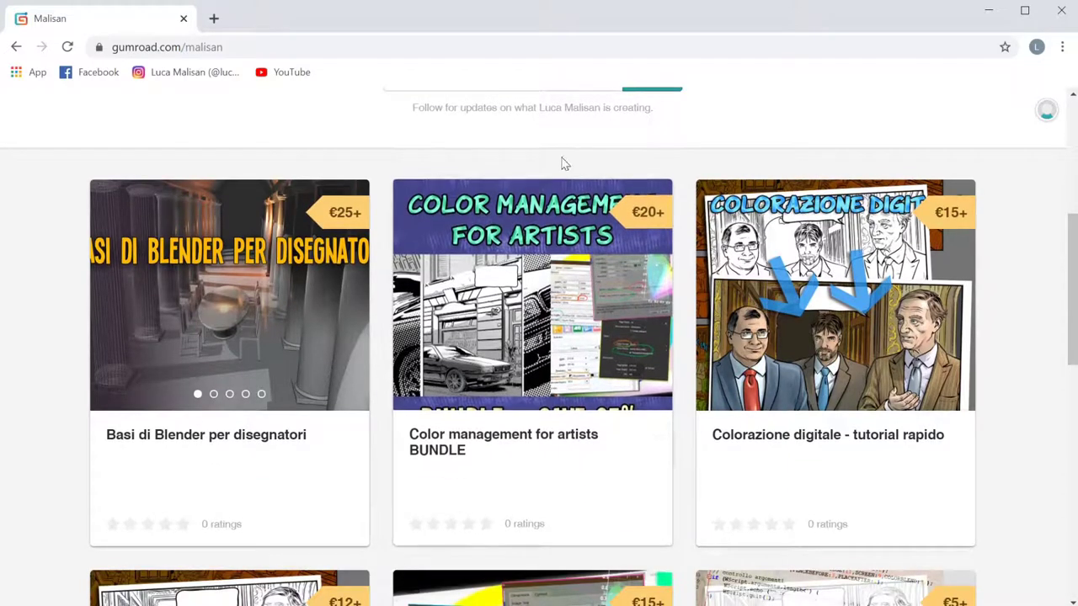
scroll(598, 409, down, 6)
scroll(556, 291, down, 2)
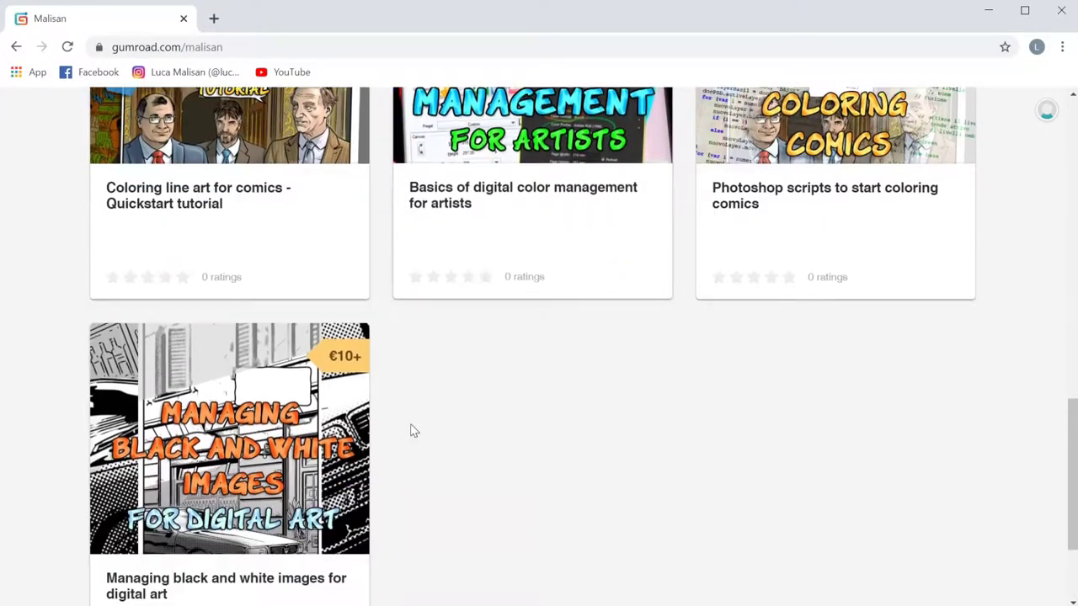
scroll(555, 345, up, 4)
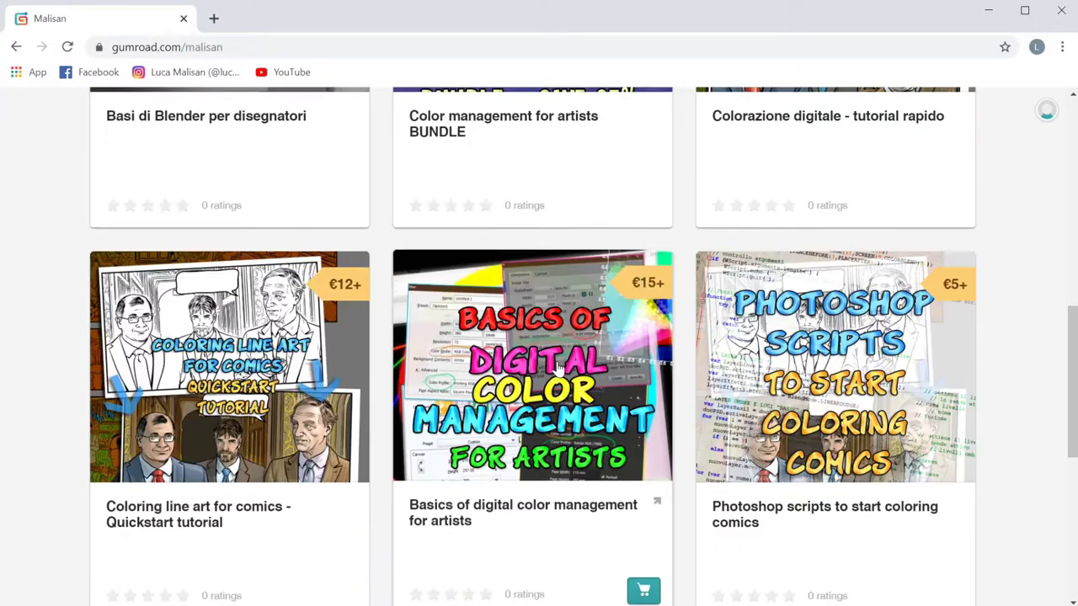
scroll(555, 344, up, 4)
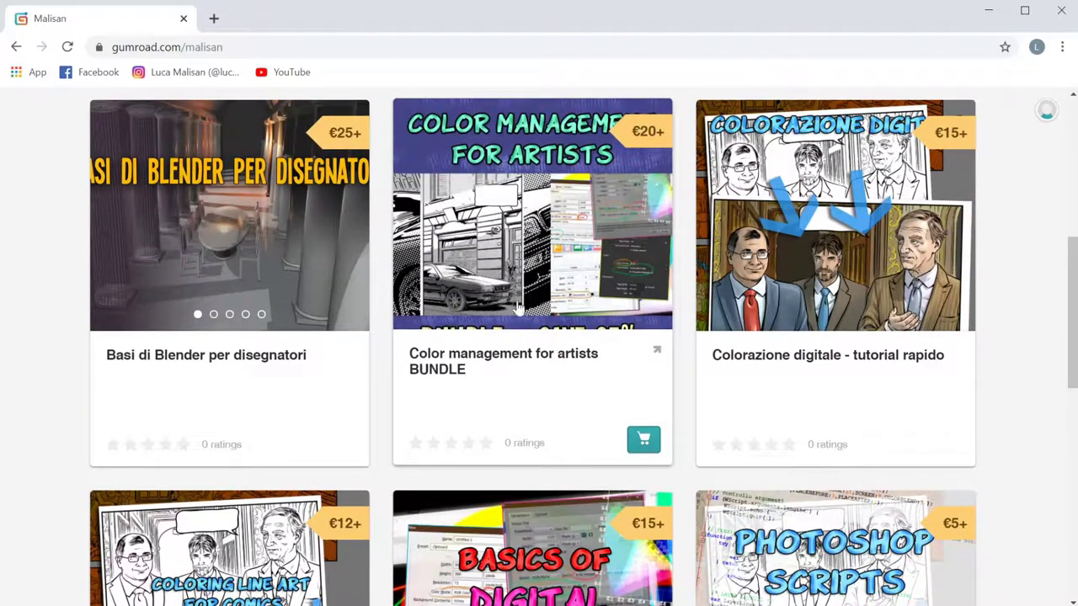
Preview the Color management for artists BUNDLE product, then close the preview.
click(534, 275)
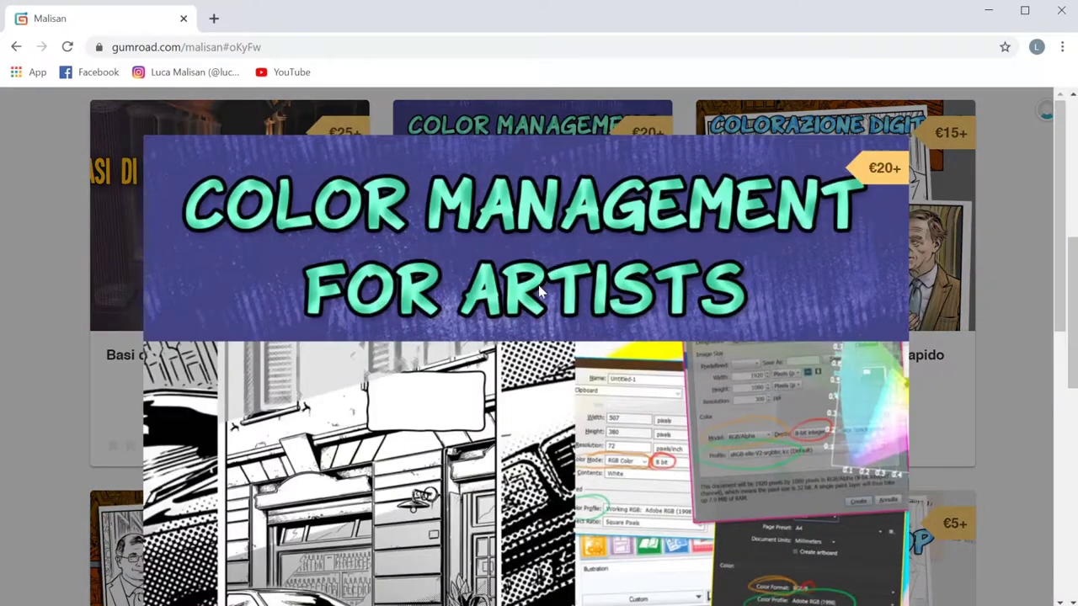
scroll(538, 284, down, 2)
scroll(563, 337, down, 2)
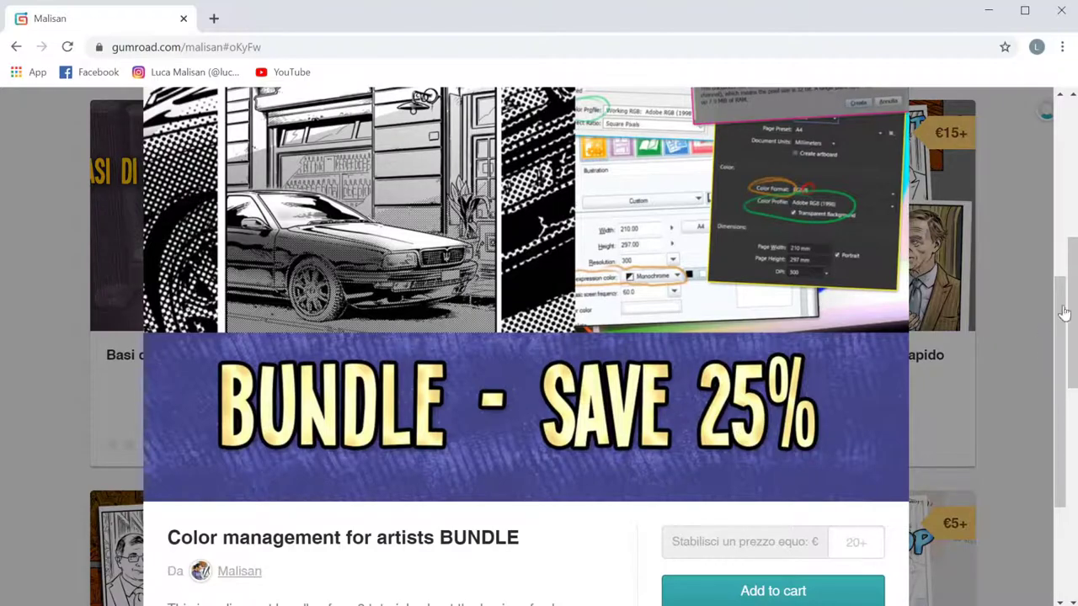
click(1004, 379)
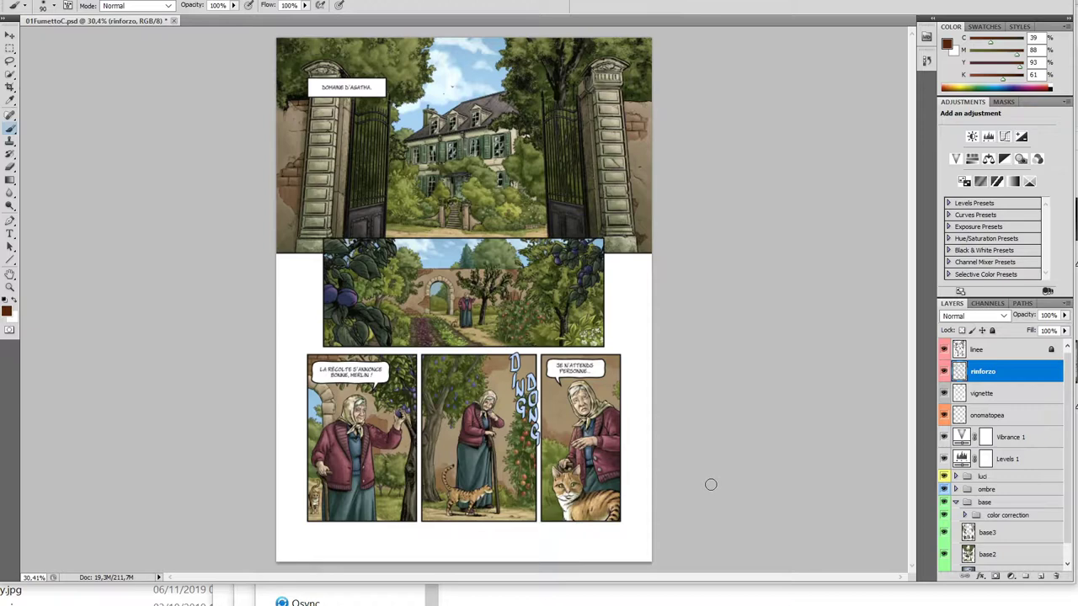
Hide the linee line-art layer, and toggle the rinforzo layer off and back on.
click(991, 351)
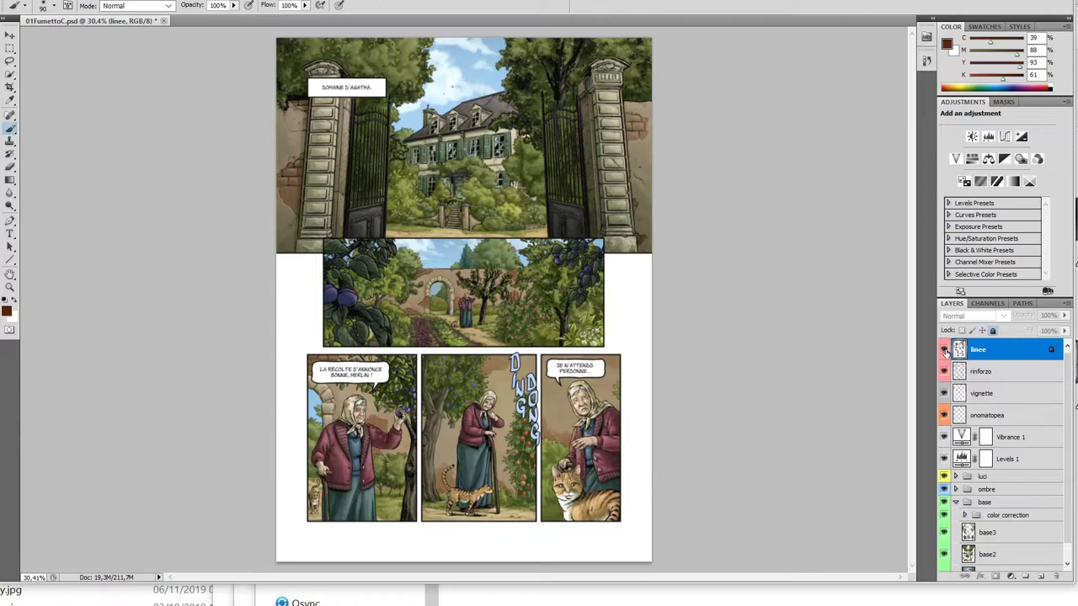
click(944, 350)
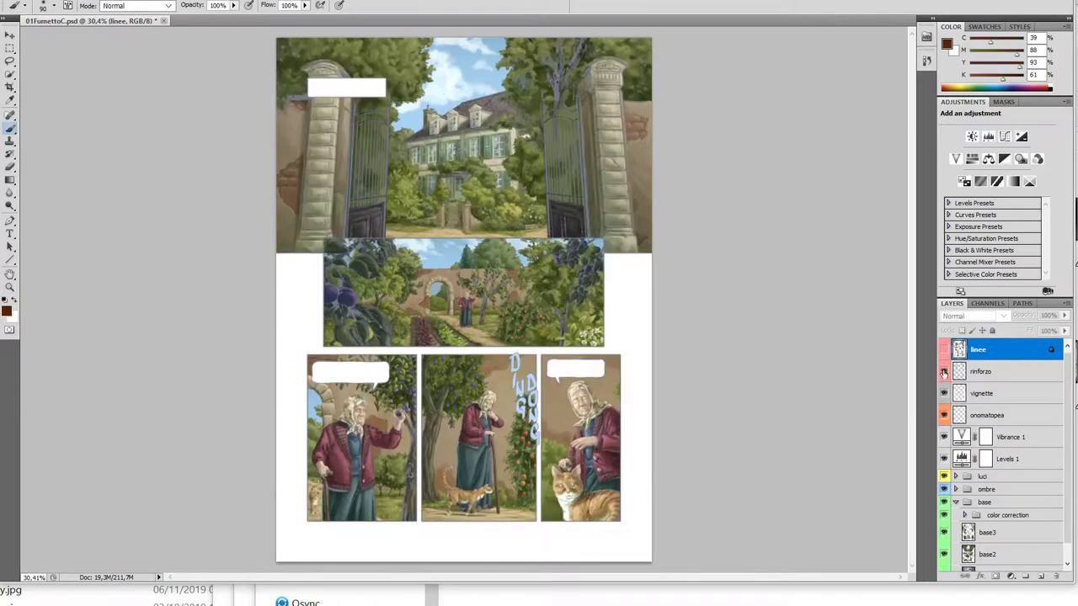
click(943, 373)
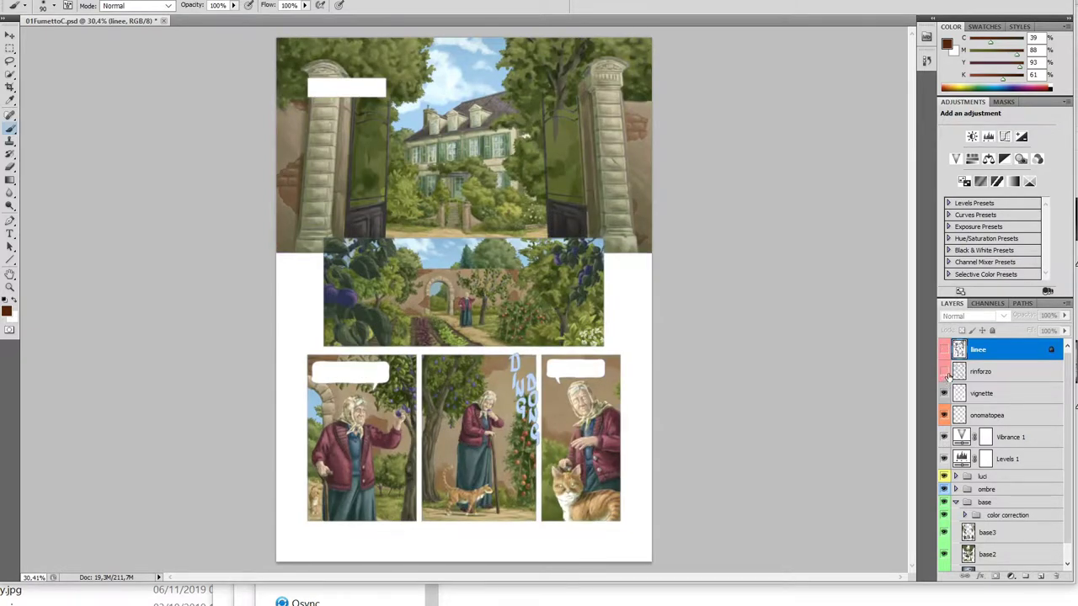
click(944, 374)
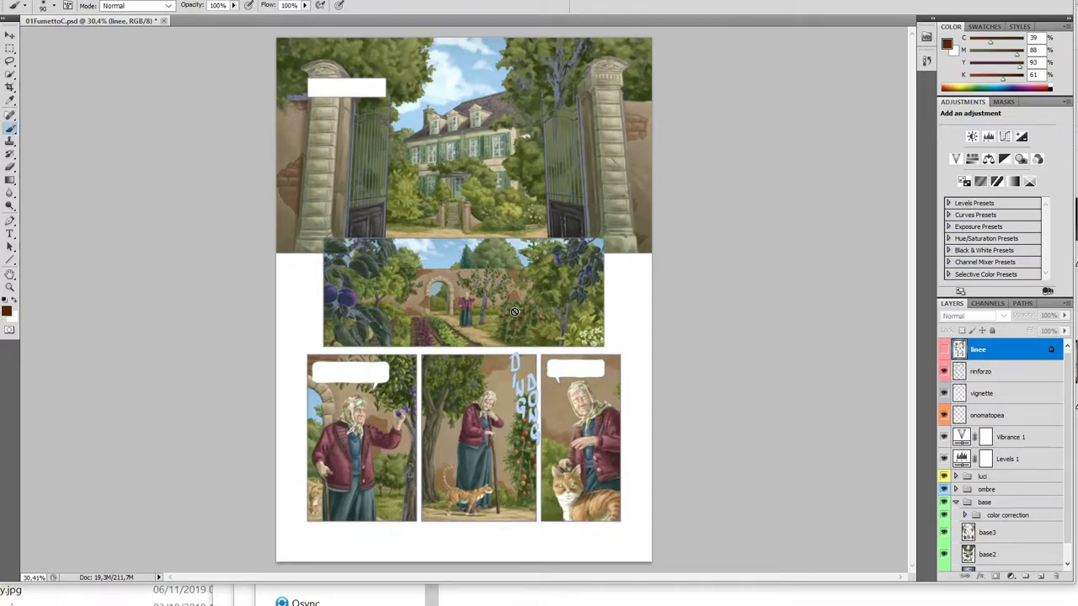
scroll(517, 315, up, 1)
scroll(517, 315, up, 1)
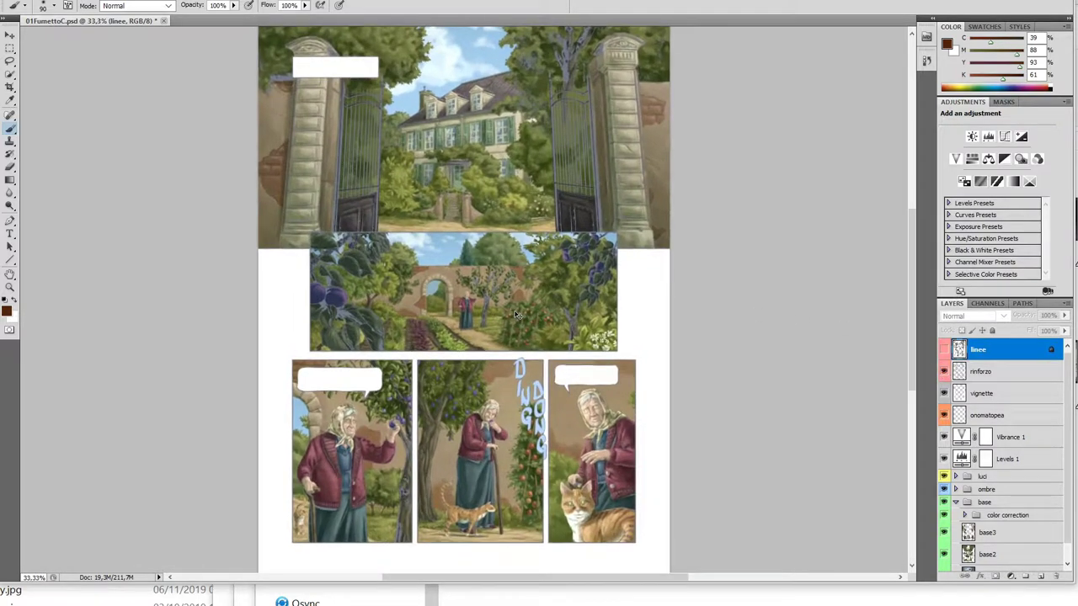
scroll(517, 314, up, 1)
scroll(517, 315, up, 1)
scroll(517, 315, up, 1)
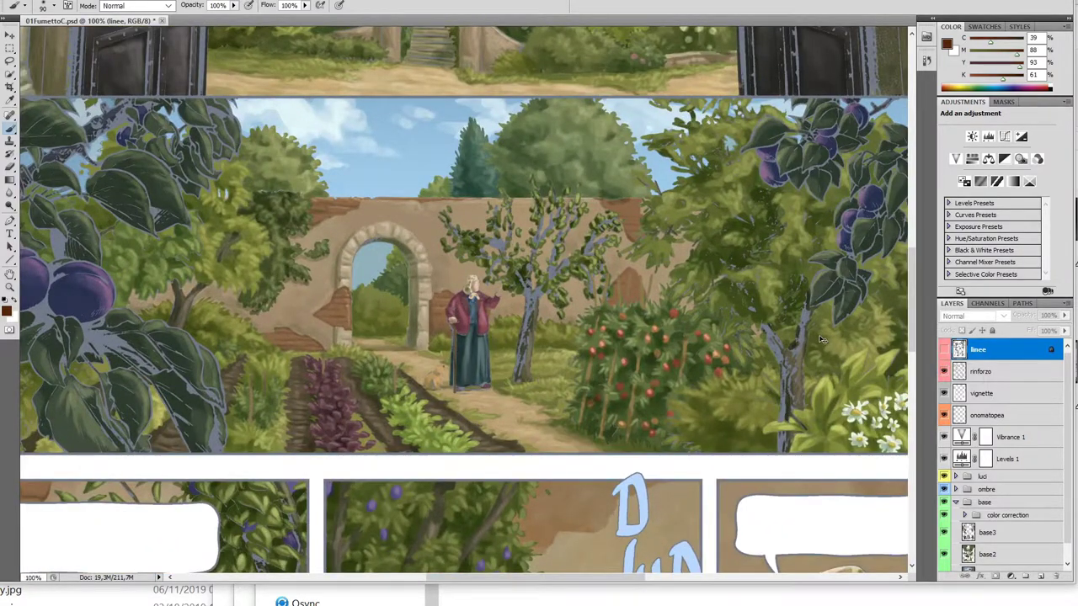
key(ctrl+plus)
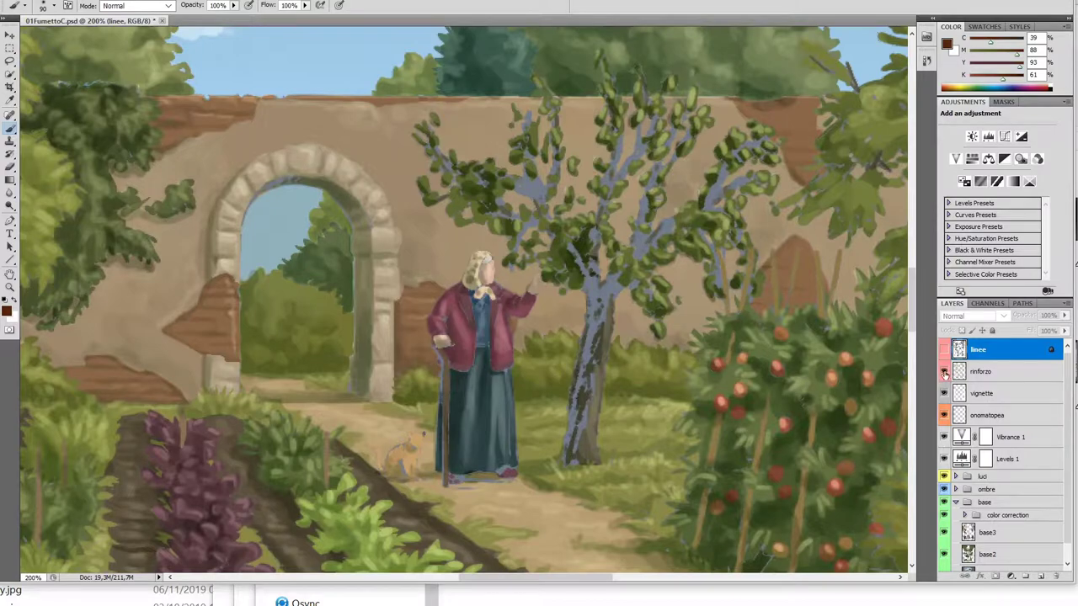
click(944, 373)
click(945, 373)
click(944, 350)
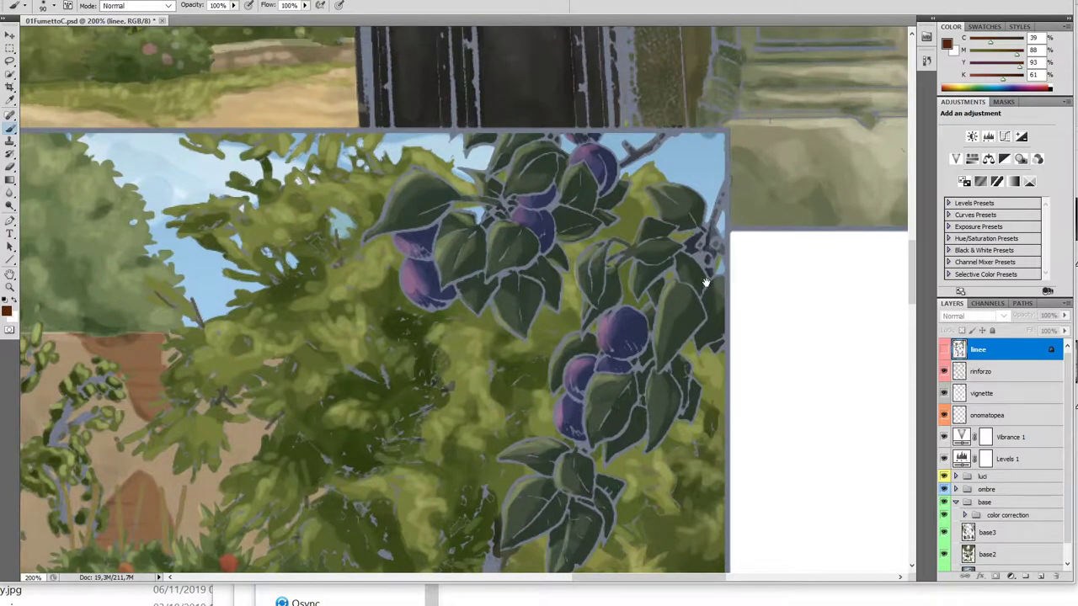
click(944, 350)
click(944, 350)
click(944, 349)
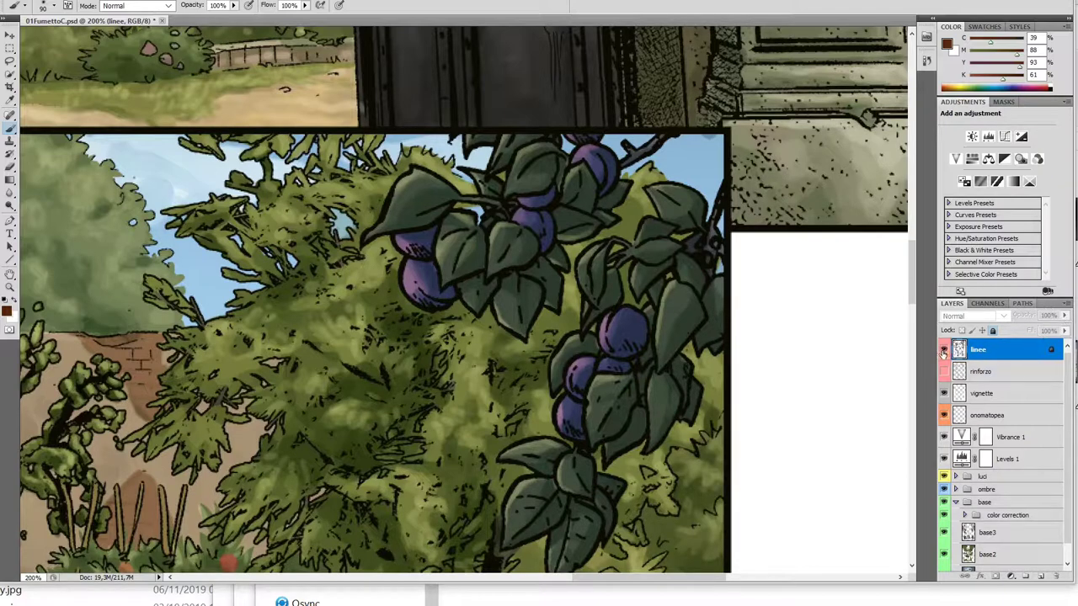
click(944, 350)
click(943, 372)
drag(513, 356, 612, 451)
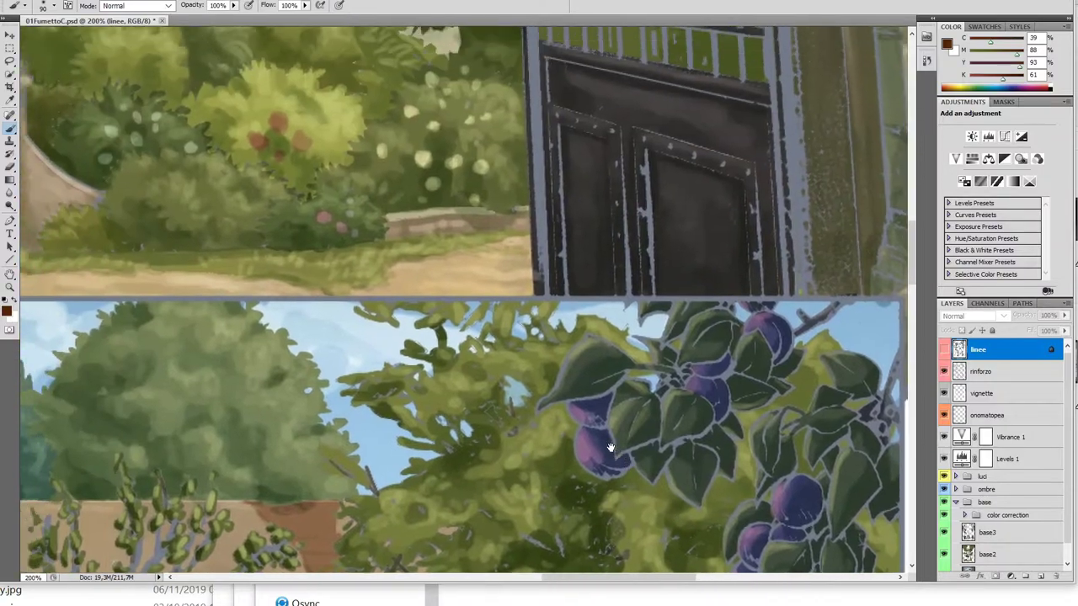
key(ctrl+minus)
key(ctrl+minus)
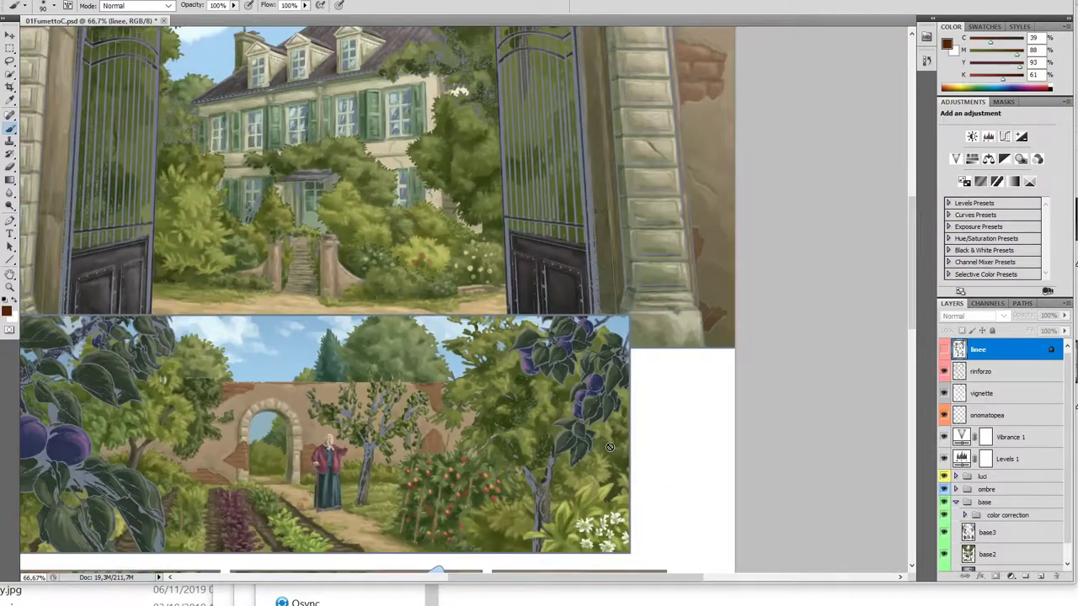
drag(612, 450, 698, 383)
scroll(699, 384, up, 5)
drag(620, 414, 698, 445)
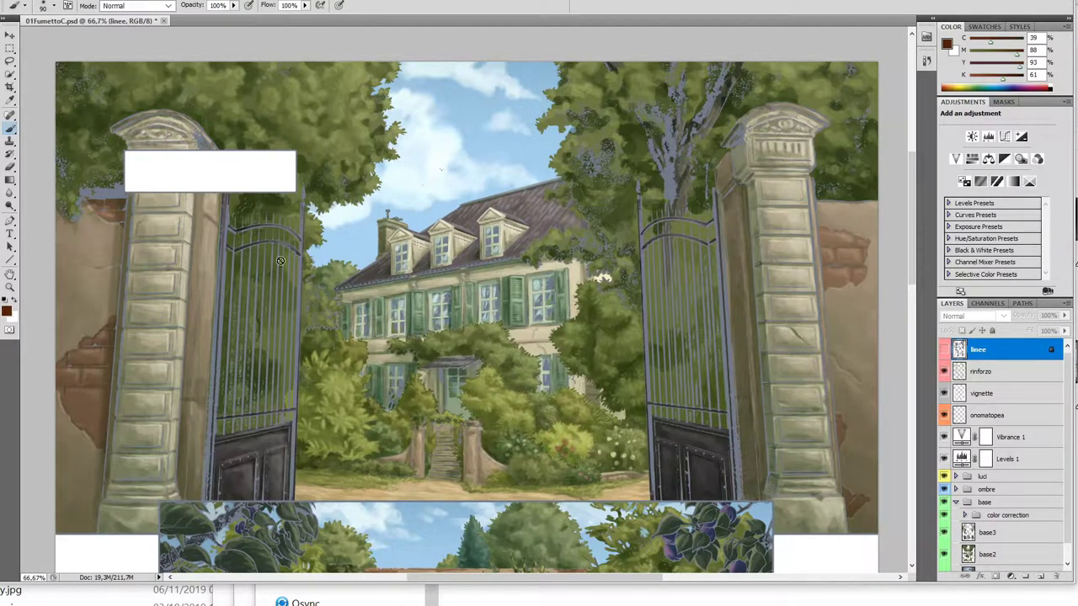
click(80, 3)
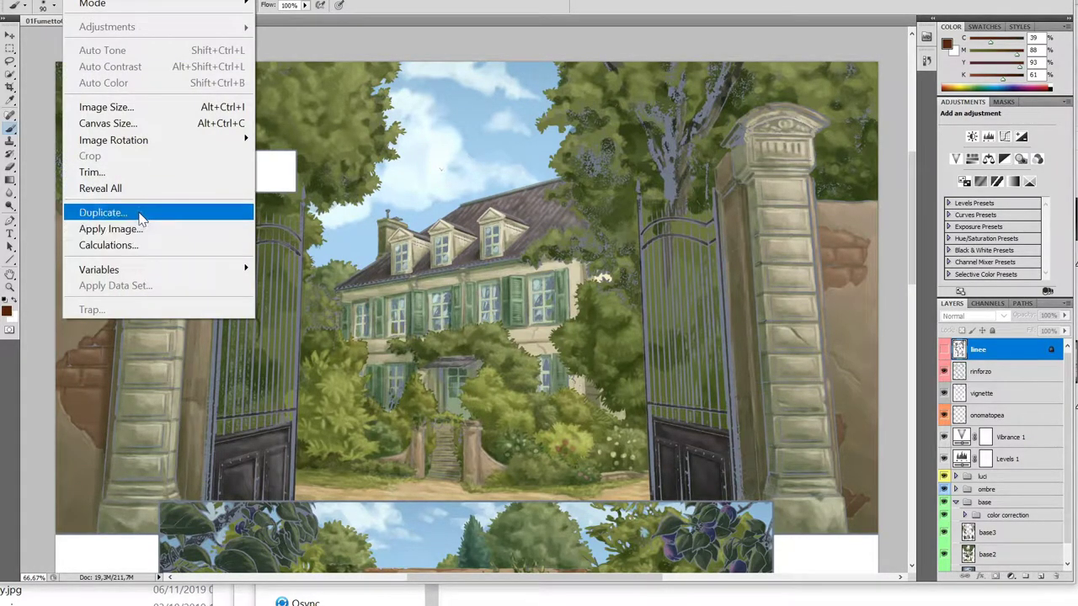
Duplicate the page as 01FumettoC copy, convert it to Coated FOGRA39 CMYK, and flatten it.
click(138, 215)
click(672, 81)
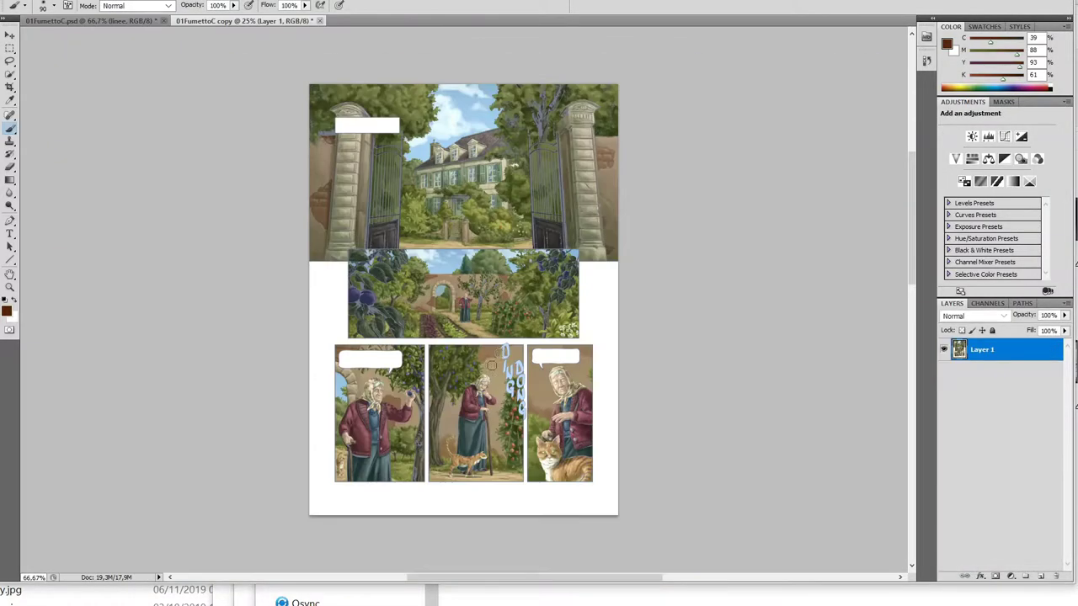
click(59, 2)
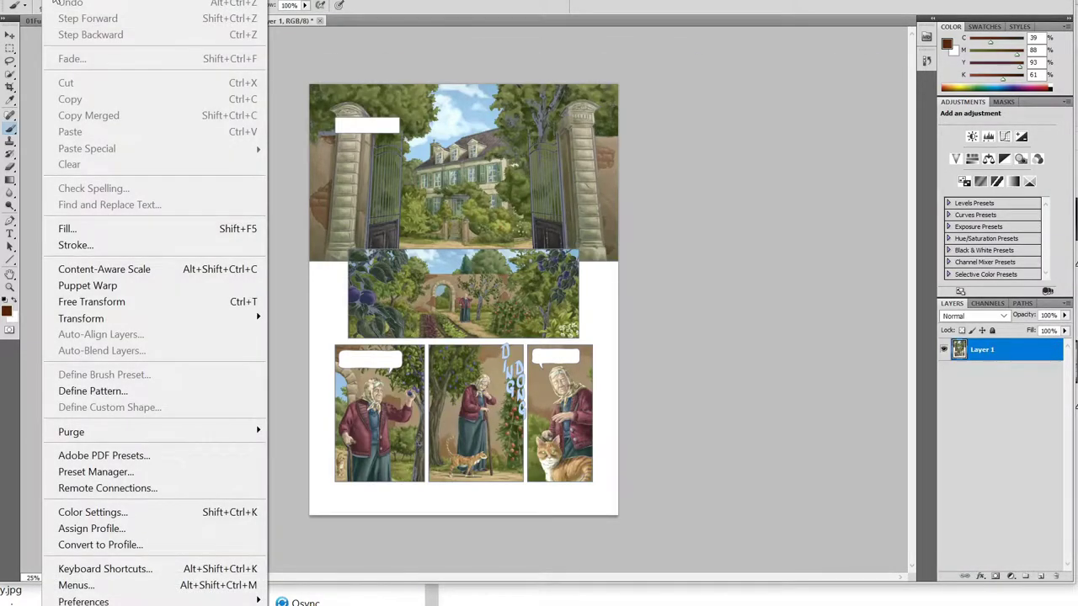
click(204, 546)
drag(564, 179, 817, 144)
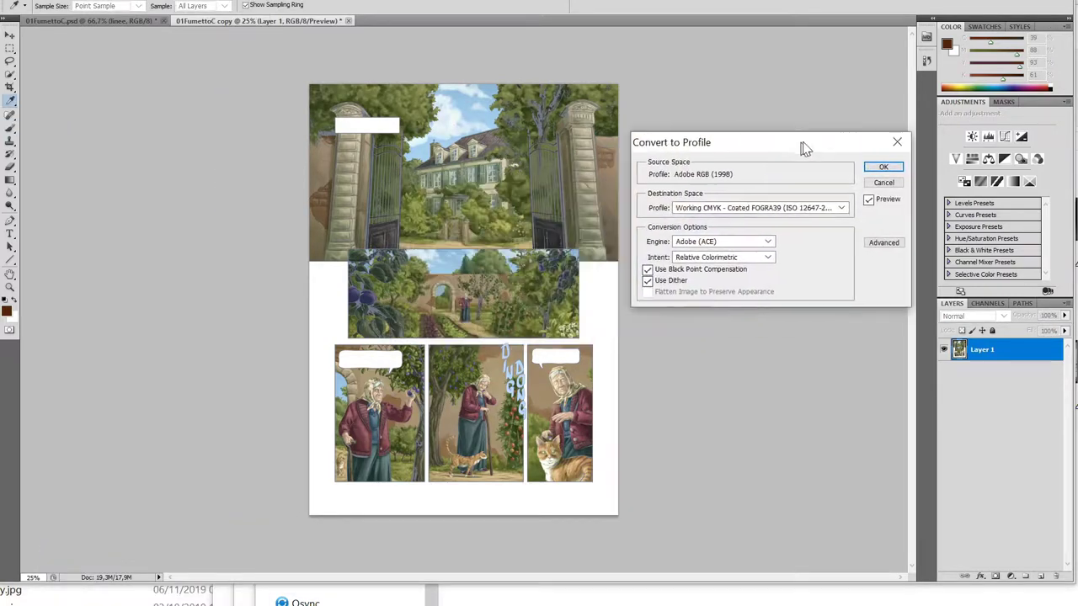
click(849, 206)
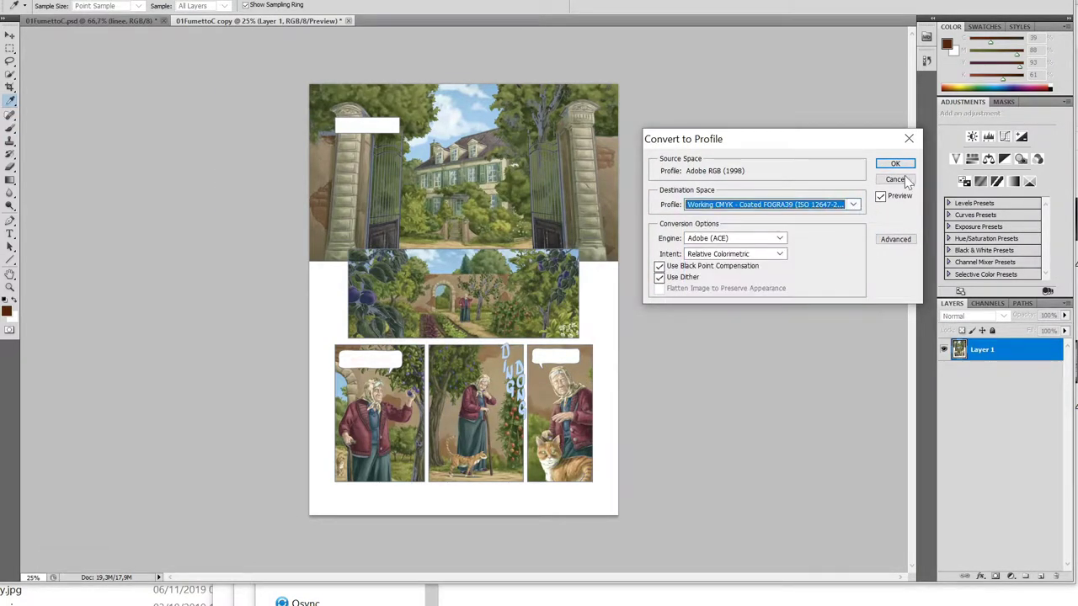
click(898, 167)
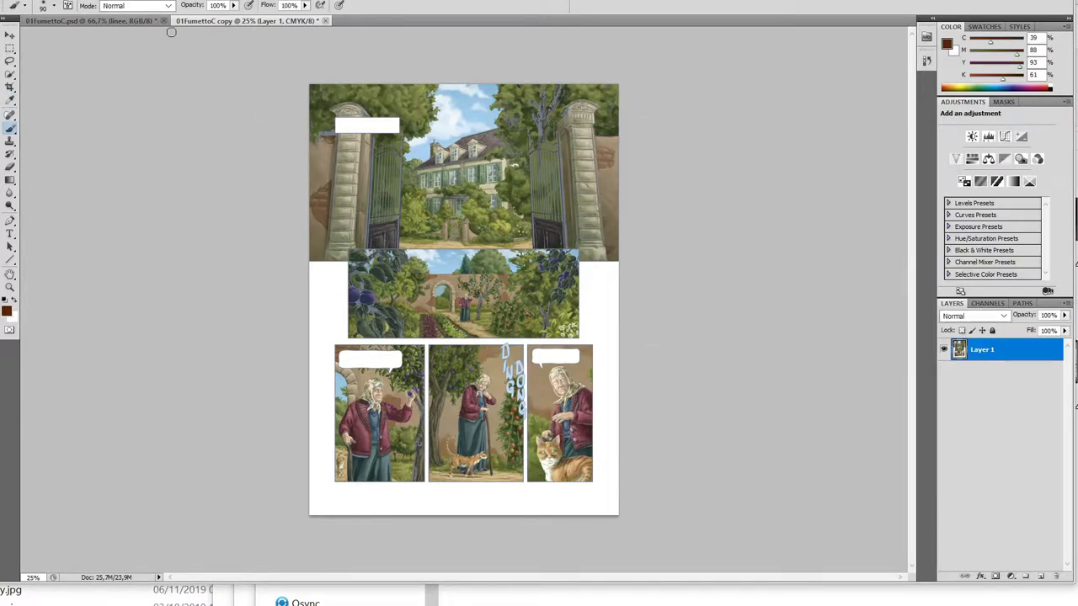
click(123, 3)
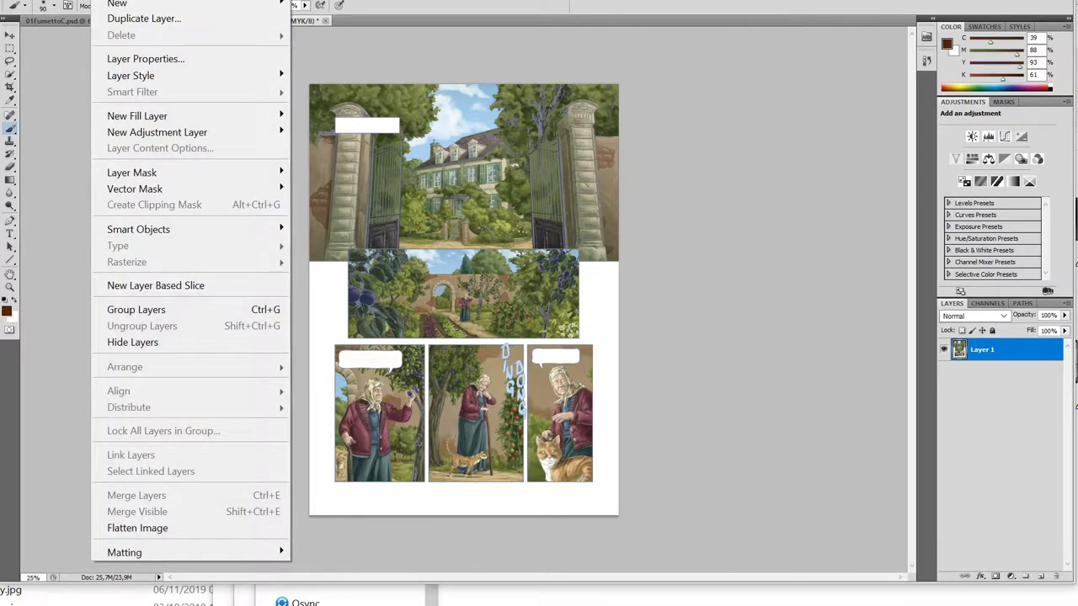
click(213, 527)
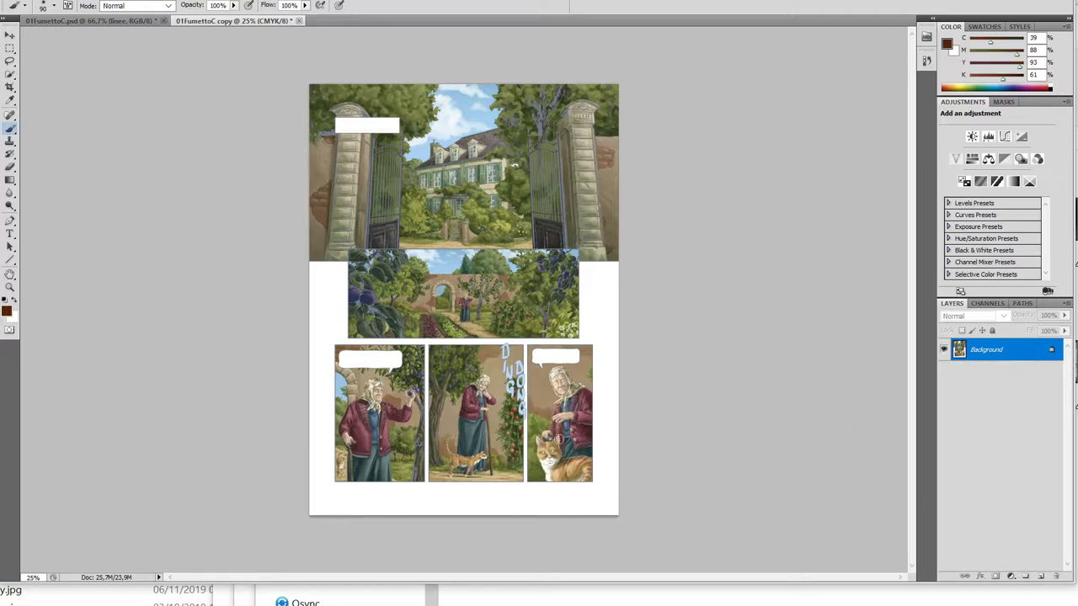
Save 01FumettoC copy.tif as a copy, without alpha channels, with FOGRA39 profile and LZW compression.
scroll(582, 372, up, 3)
scroll(583, 371, up, 1)
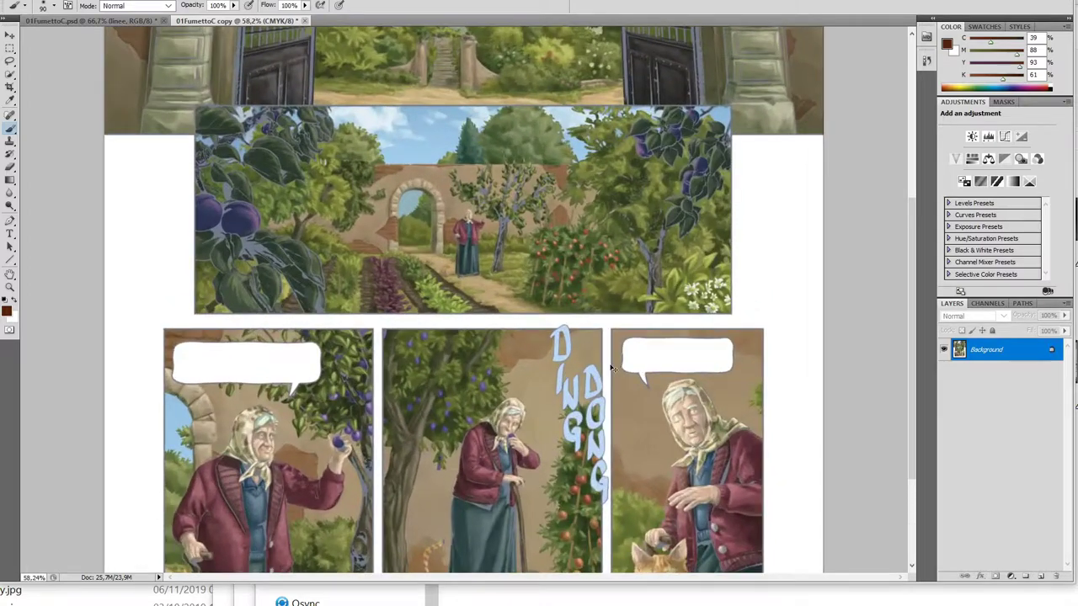
key(ctrl+shift+s)
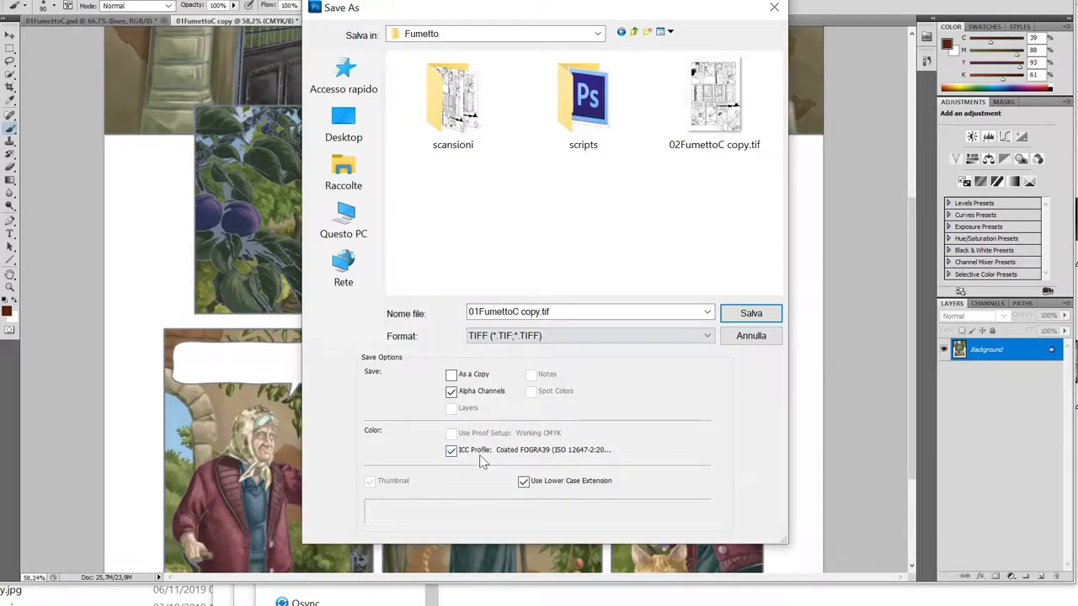
click(475, 393)
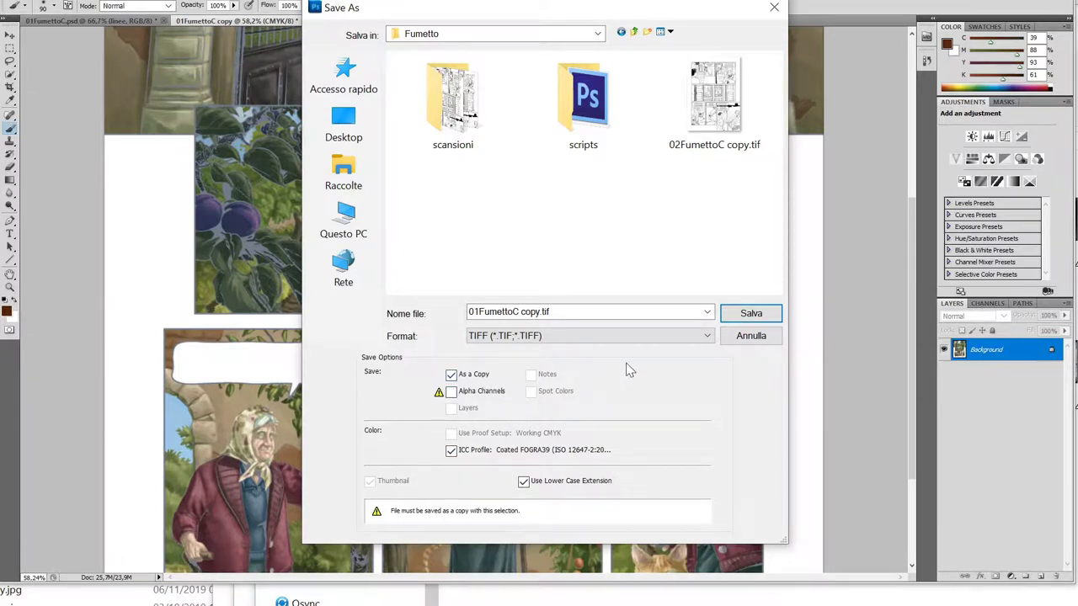
click(751, 315)
drag(552, 5, 568, 72)
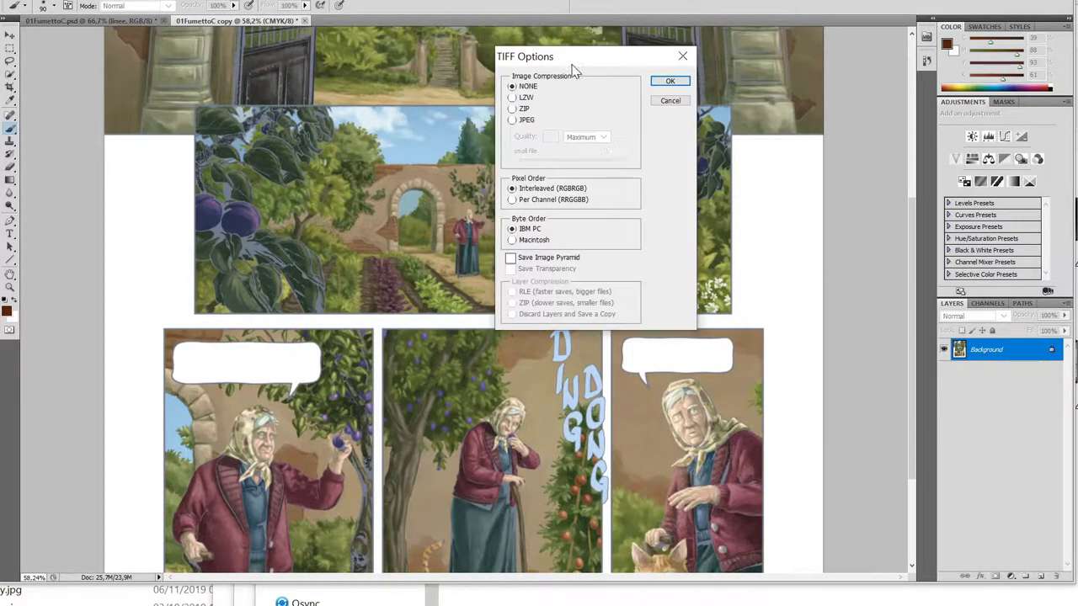
click(512, 98)
click(677, 106)
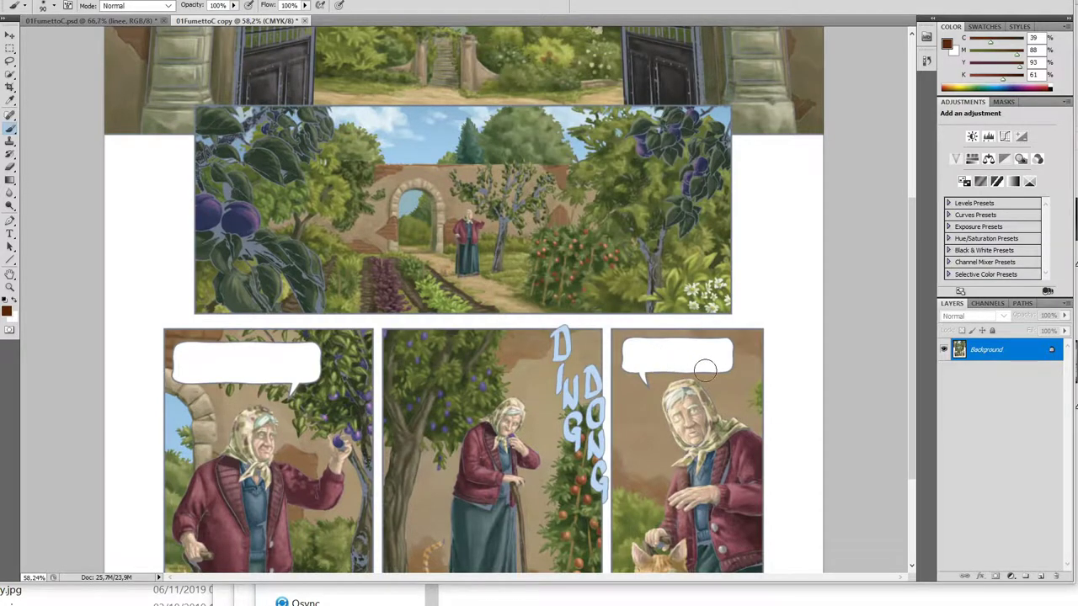
Inspect the Black channel, return to the CMYK composite, and zoom to 200%.
click(994, 304)
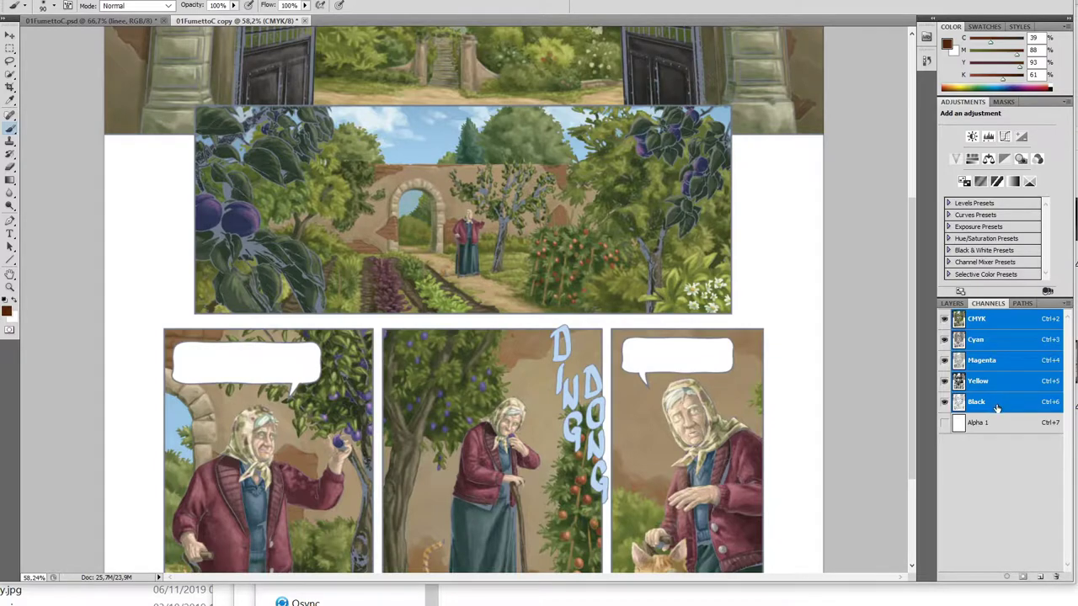
click(997, 408)
scroll(763, 416, up, 3)
scroll(892, 389, down, 5)
scroll(809, 379, down, 2)
scroll(729, 373, up, 2)
click(1004, 329)
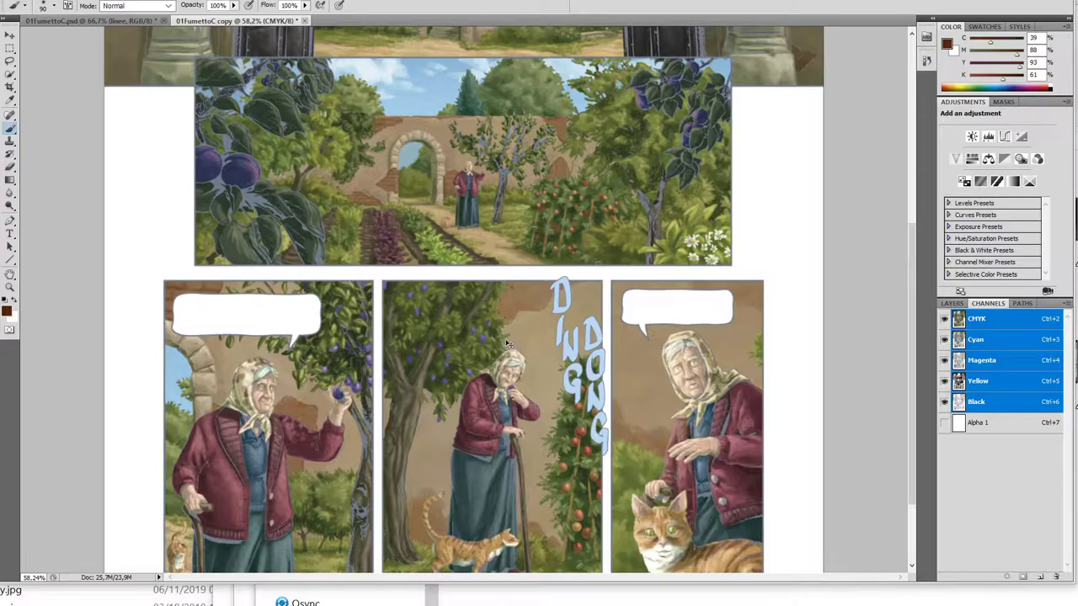
key(ctrl+plus)
key(ctrl+plus)
key(ctrl+plus)
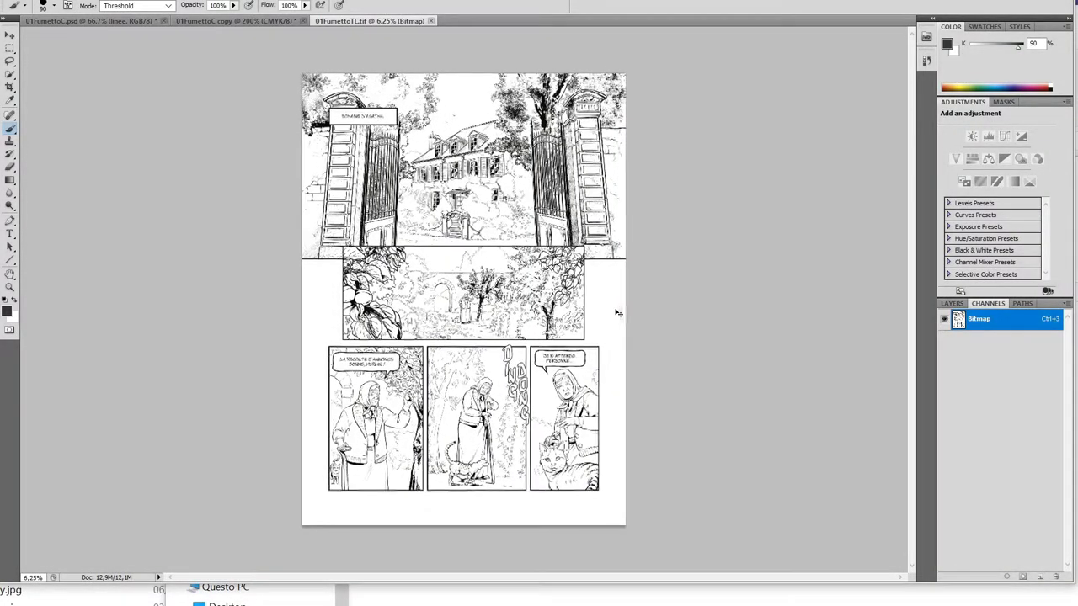
Resample the CMYK copy from 300 to 1200 ppi, then return to the line-art page.
key(ctrl+plus)
key(ctrl+plus)
key(ctrl+plus)
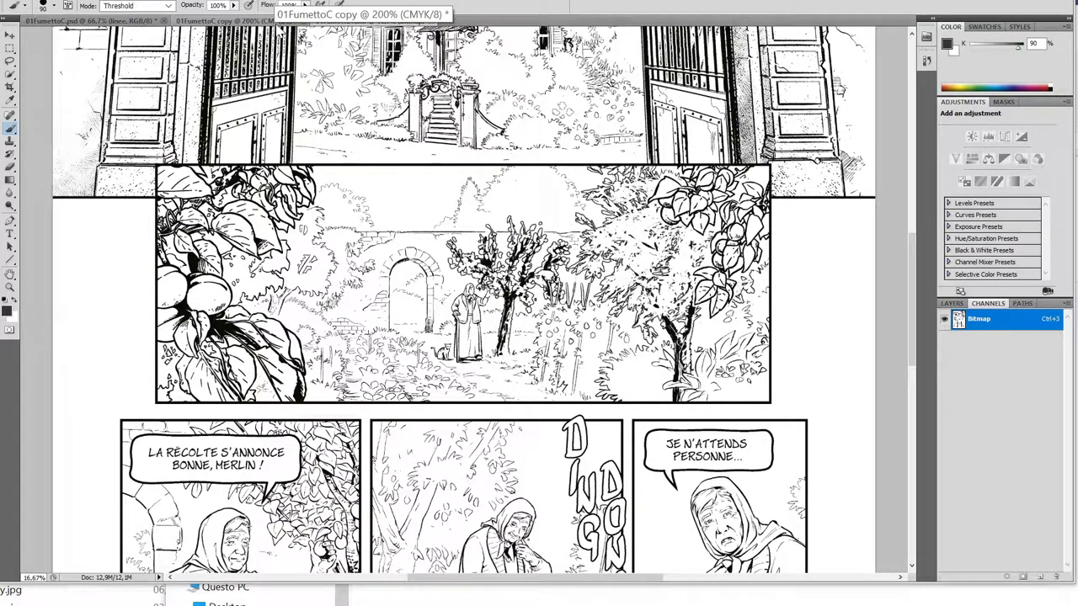
click(248, 22)
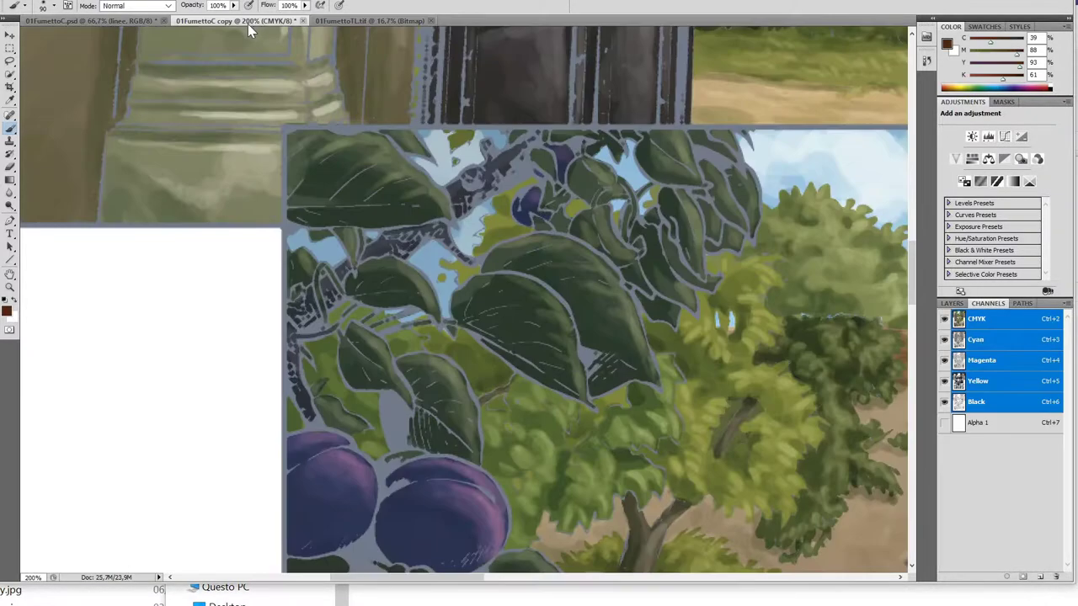
click(84, 0)
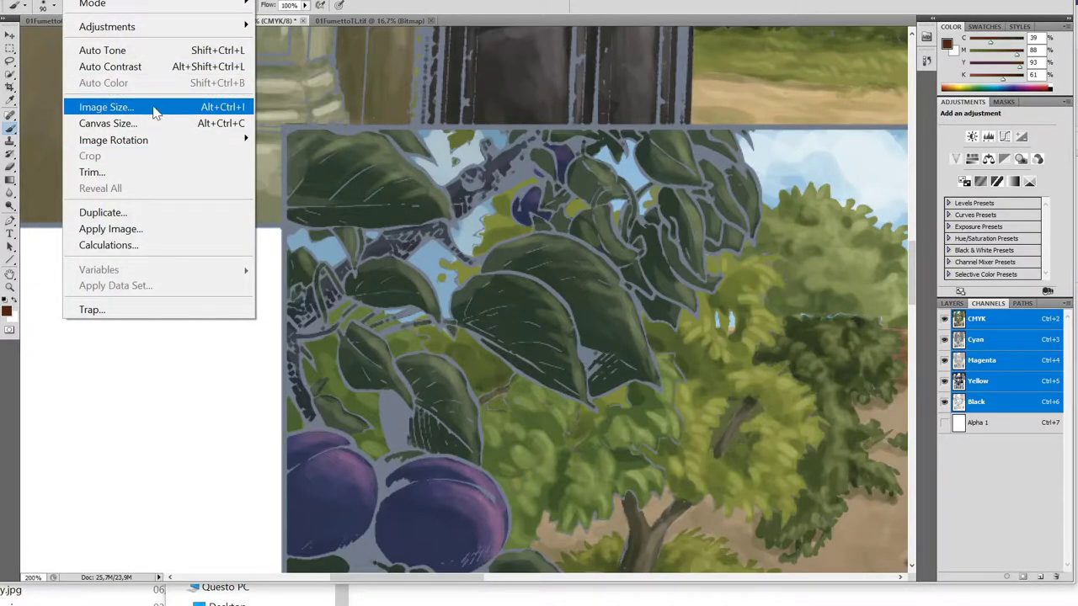
click(151, 108)
double_click(518, 229)
text(1200)
click(644, 128)
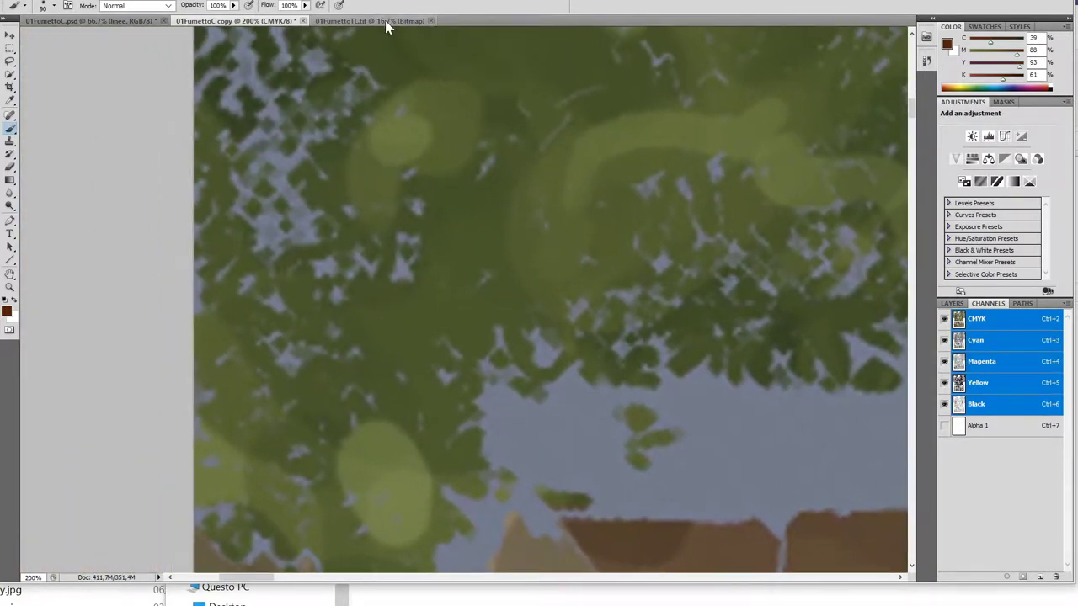
click(387, 22)
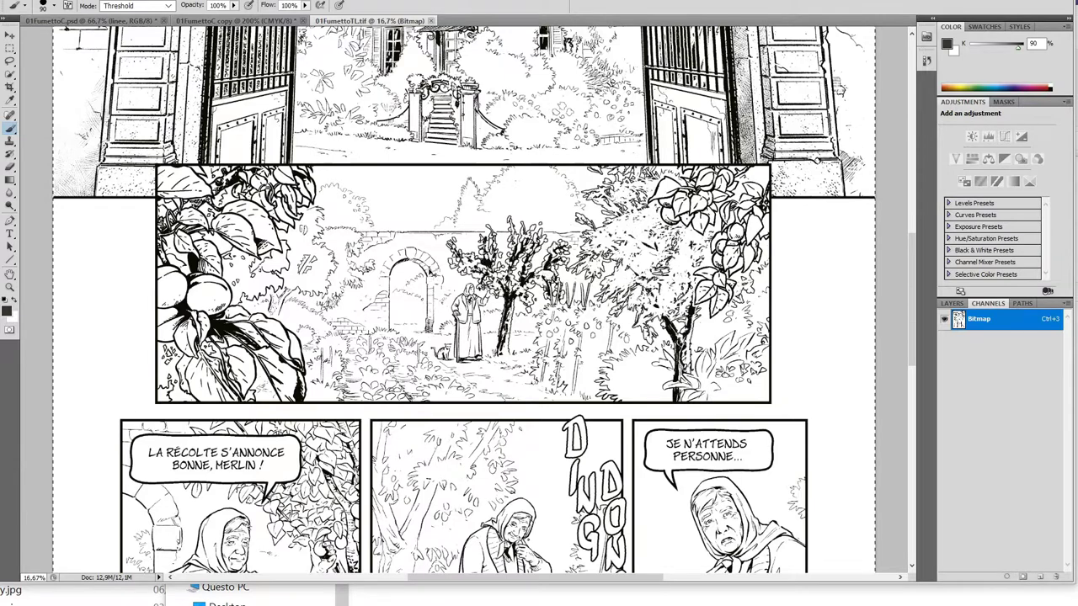
Paste the line art into the CMYK copy as a new layer set to Multiply.
click(239, 20)
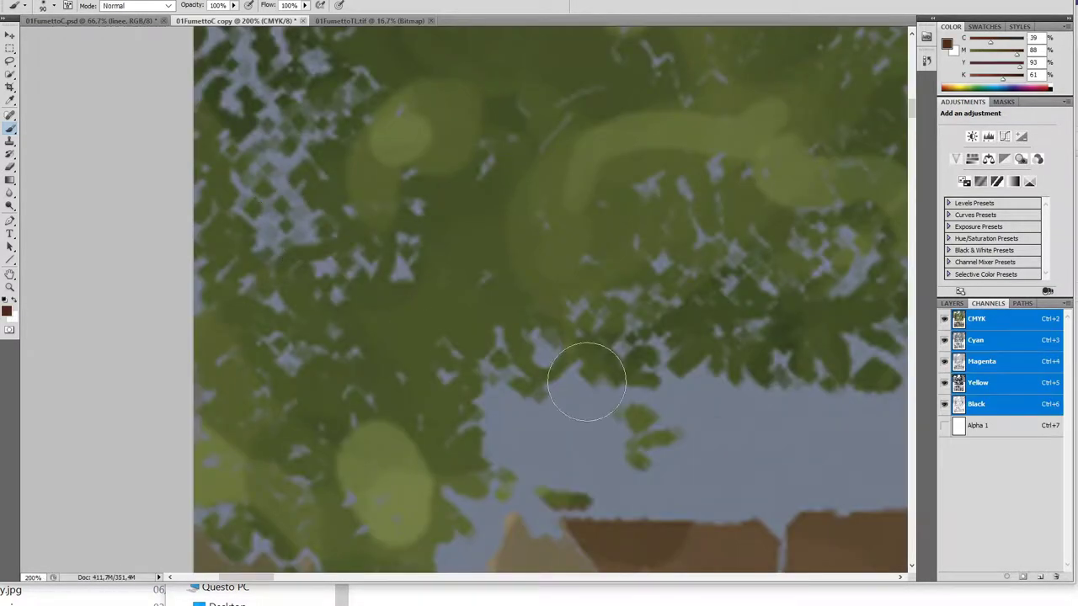
click(951, 303)
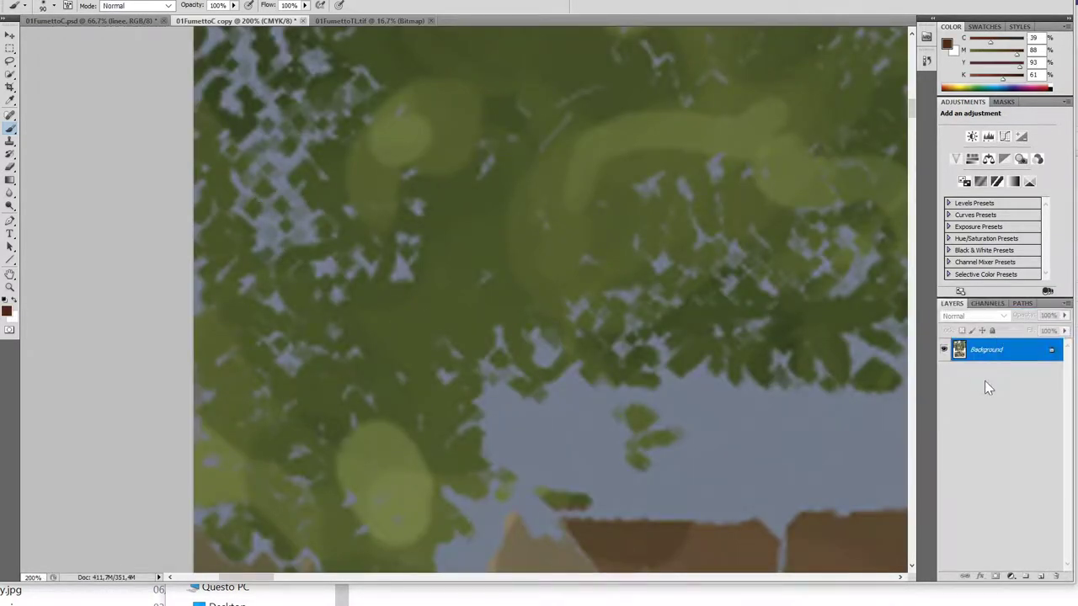
key(ctrl+v)
click(996, 317)
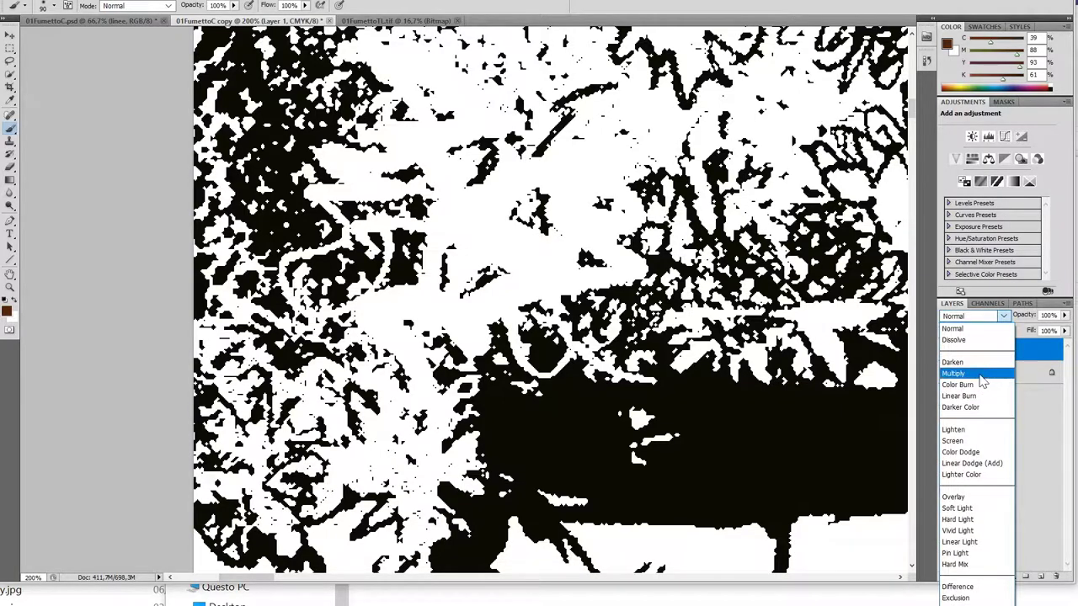
click(991, 373)
Inspect the DOMAINE D'AGATHA. caption, then return to 01FumettoC.psd with the linee layer visible.
mouse_move(722, 471)
mouse_down()
mouse_move(658, 390)
mouse_move(559, 442)
mouse_up()
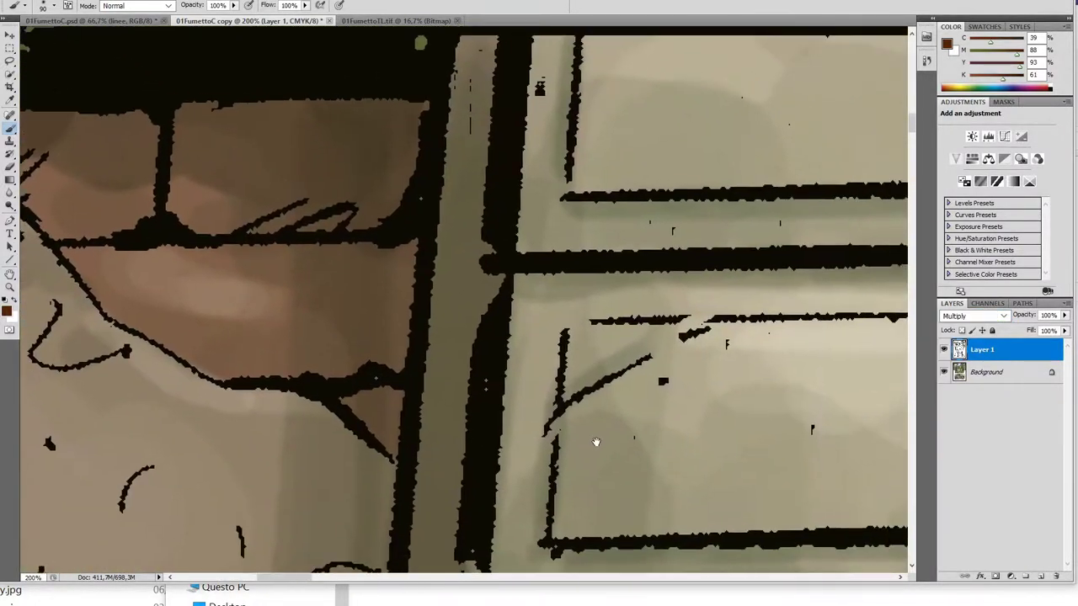
scroll(559, 442, down, 4)
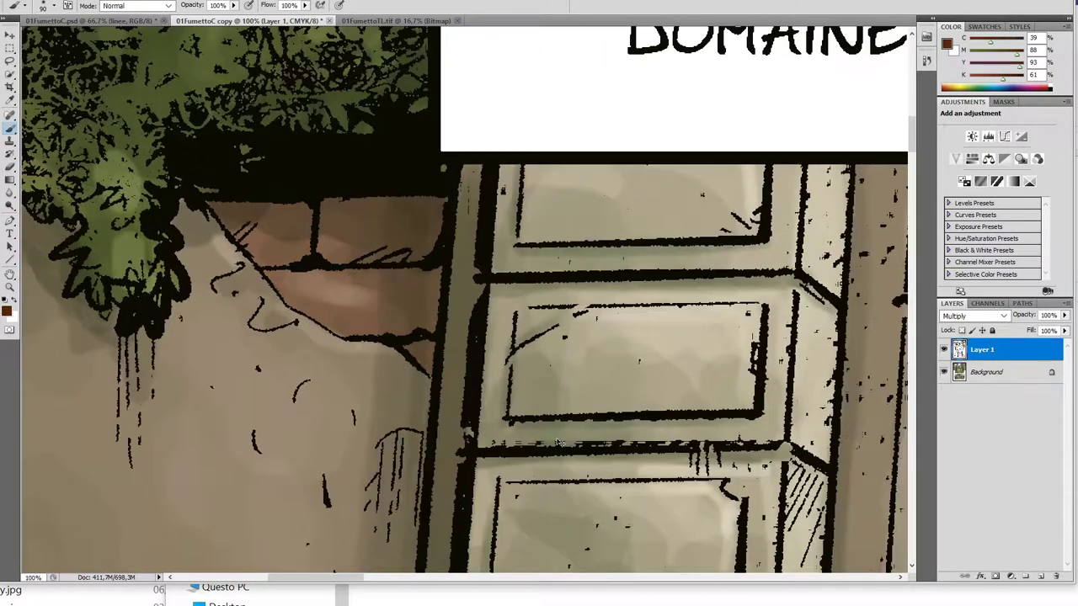
scroll(690, 356, up, 2)
drag(690, 356, 725, 395)
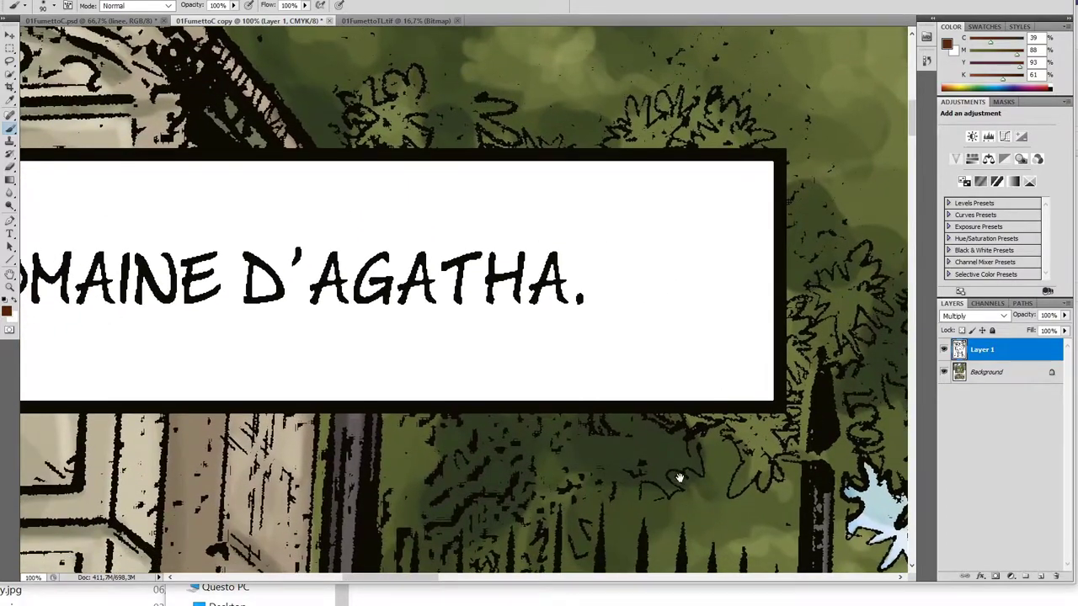
drag(666, 424, 726, 430)
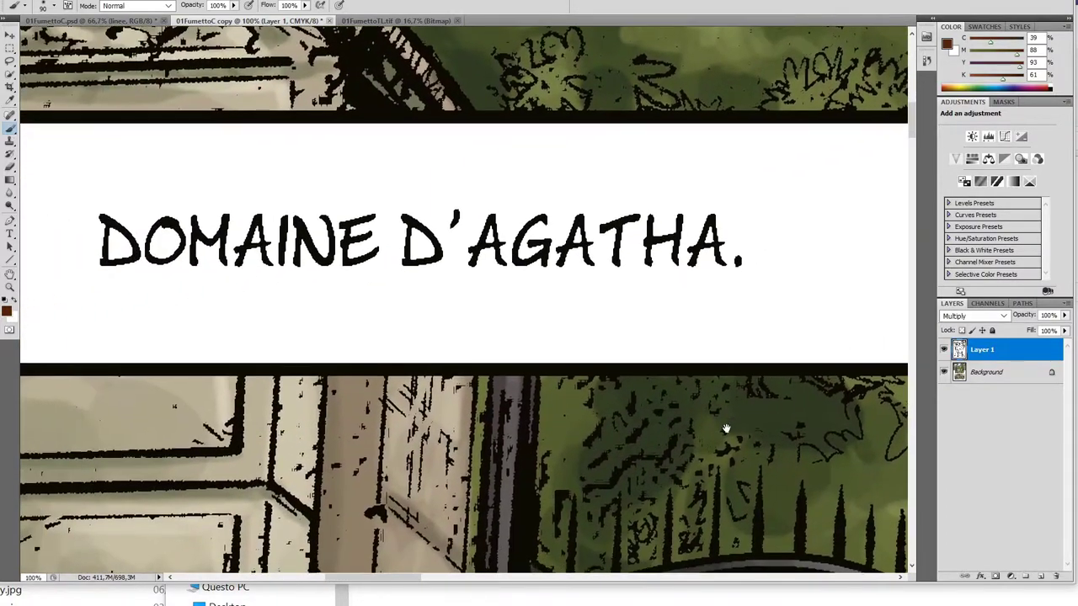
click(115, 22)
click(944, 349)
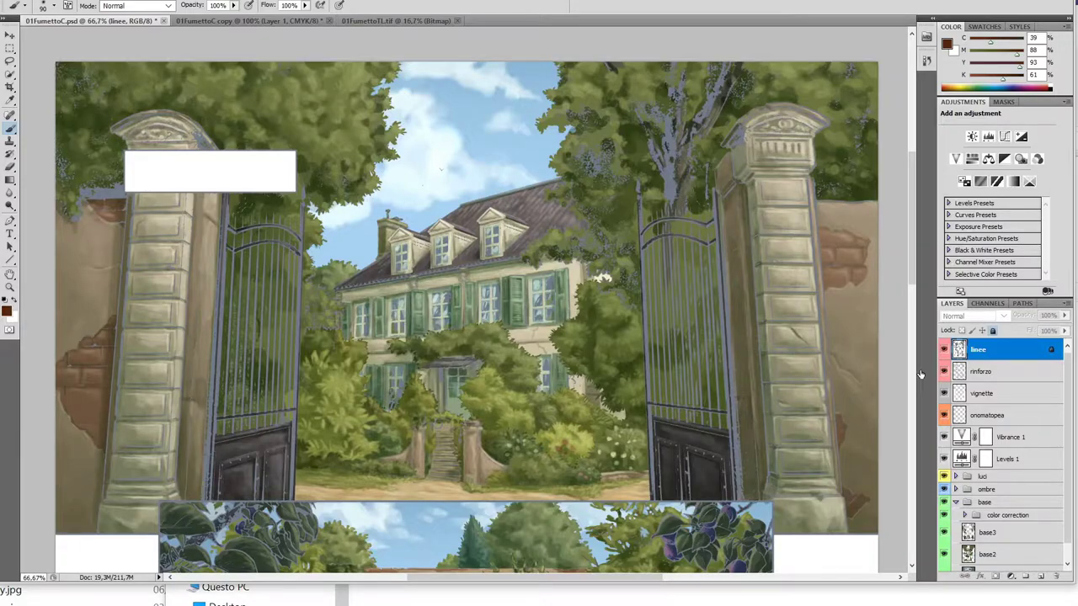
Zoom in on the gate and caption, then close the bitmap line-art TIFF.
key(ctrl+plus)
key(ctrl+plus)
drag(920, 370, 689, 350)
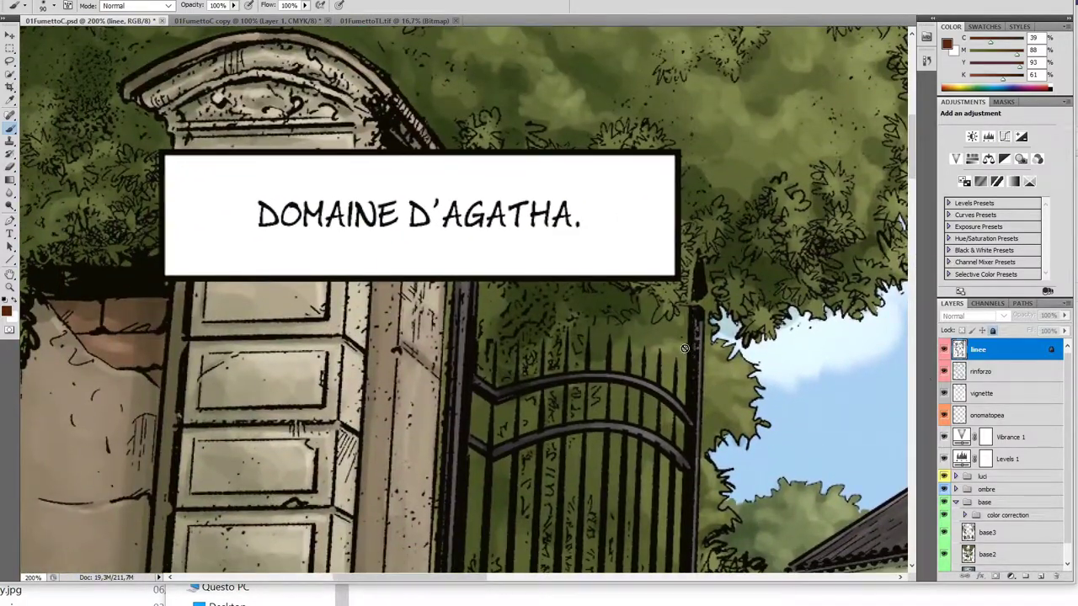
click(296, 21)
click(455, 20)
Zoom into the caption and flip between the original and merged copy to compare them.
key(ctrl+Tab)
key(ctrl+plus)
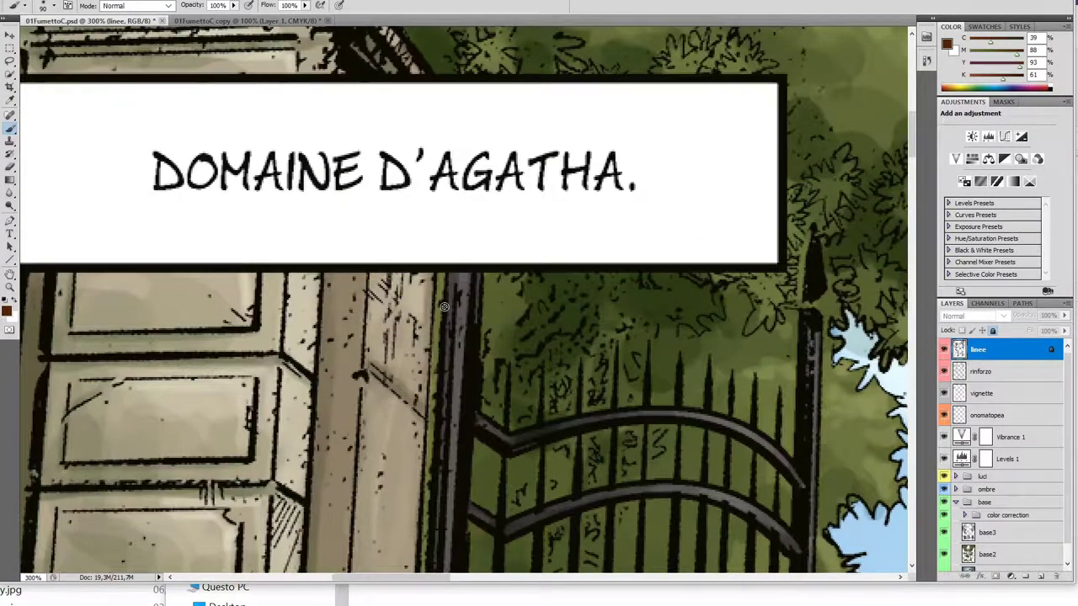
drag(446, 310, 575, 427)
key(ctrl+plus)
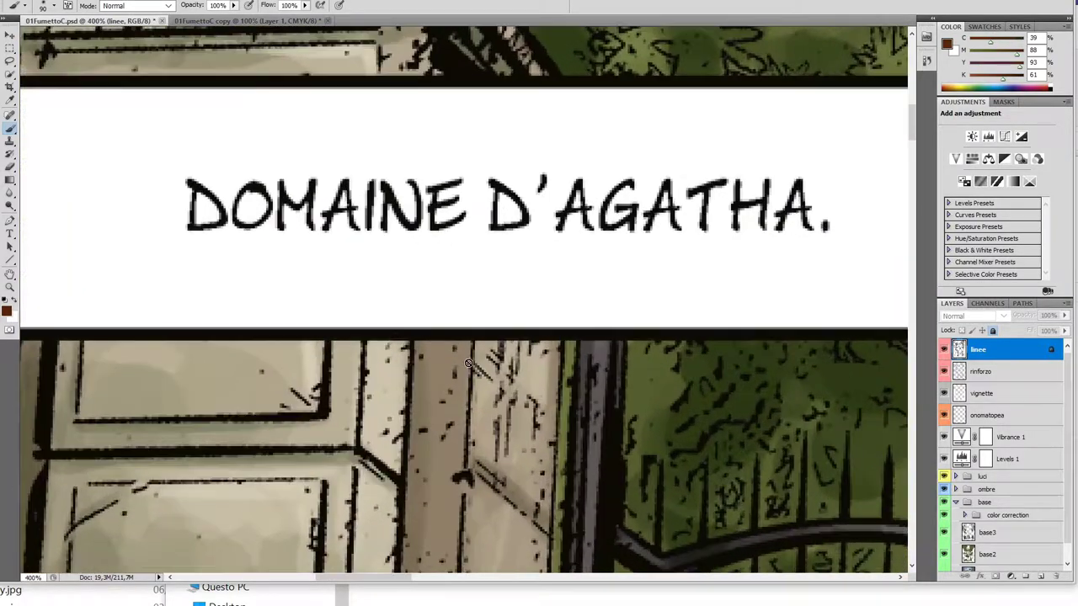
mouse_move(590, 400)
mouse_down()
mouse_move(683, 450)
mouse_move(666, 488)
mouse_move(726, 449)
mouse_up()
key(ctrl+Tab)
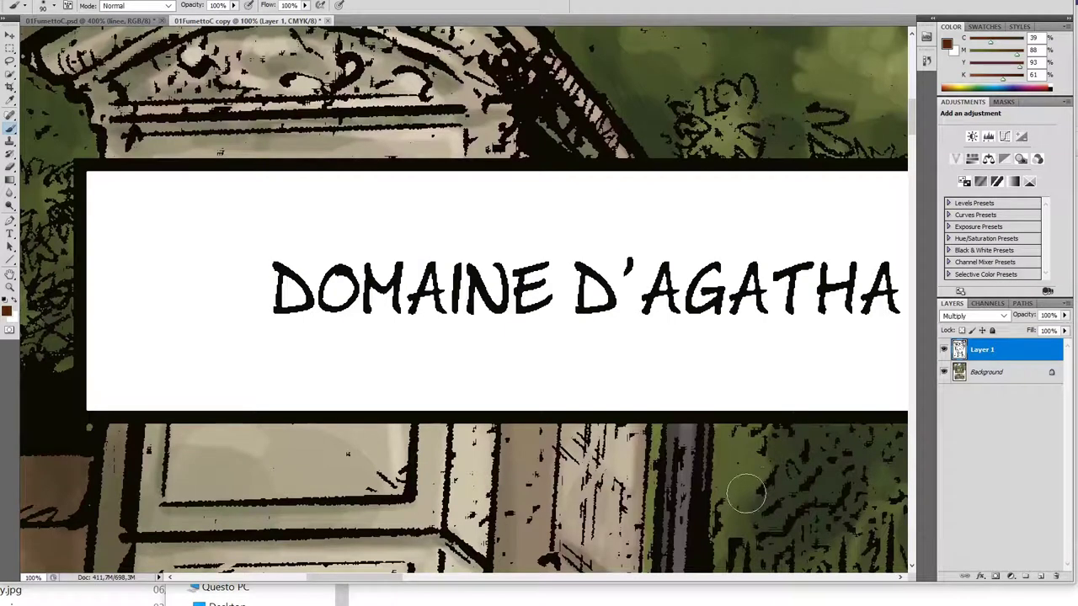
key(ctrl+Tab)
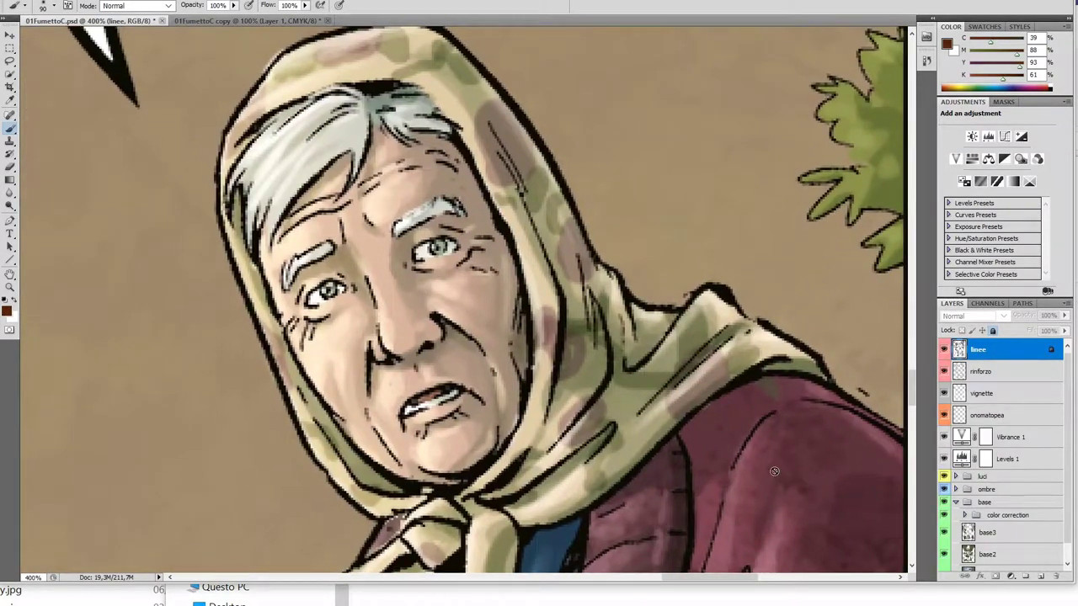
key(ctrl+Tab)
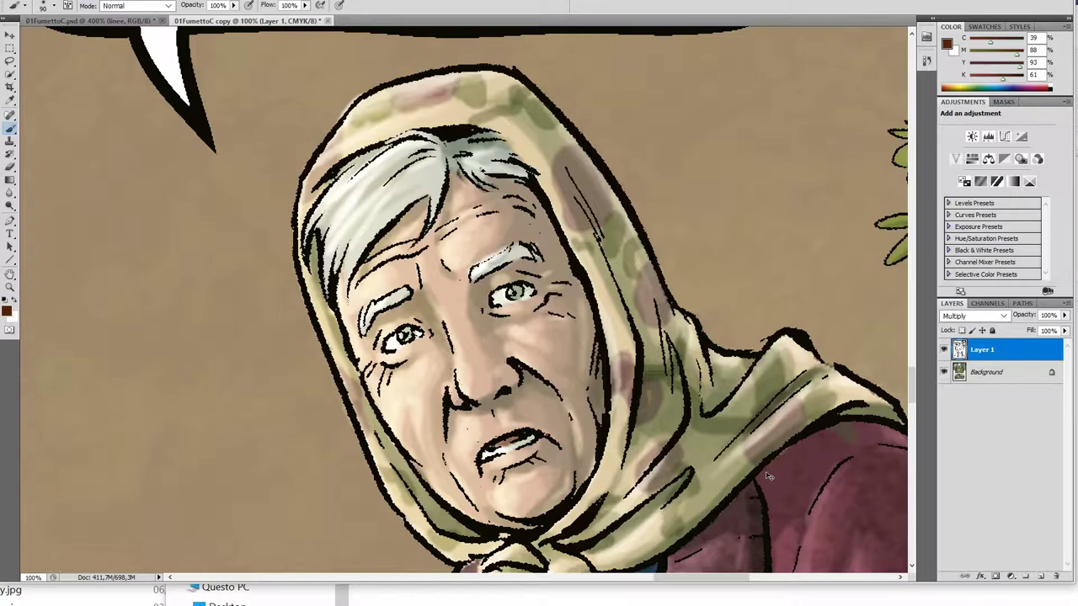
key(ctrl+Tab)
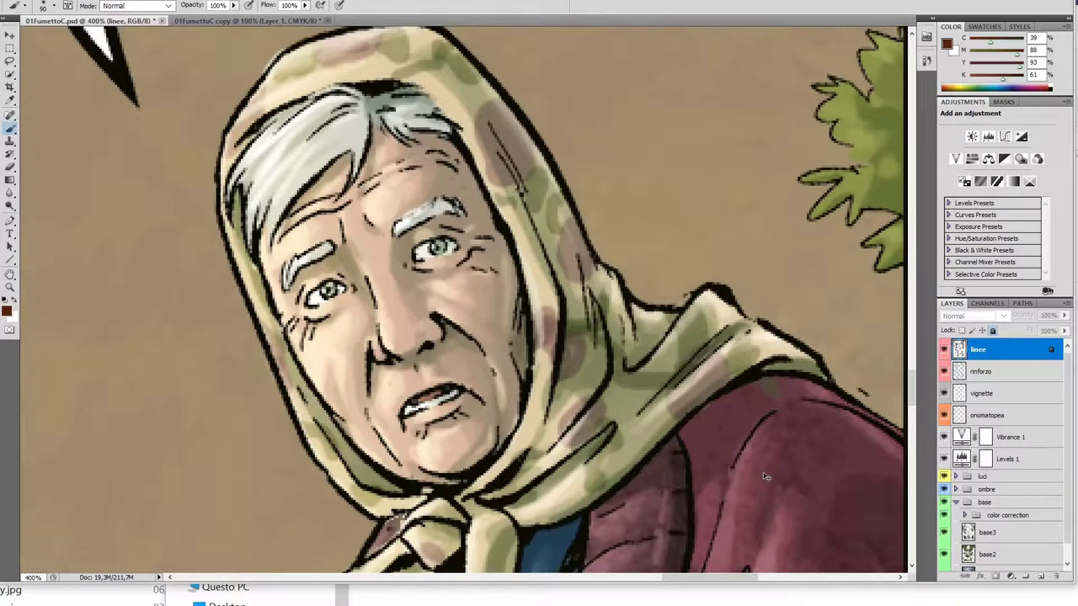
key(ctrl+Tab)
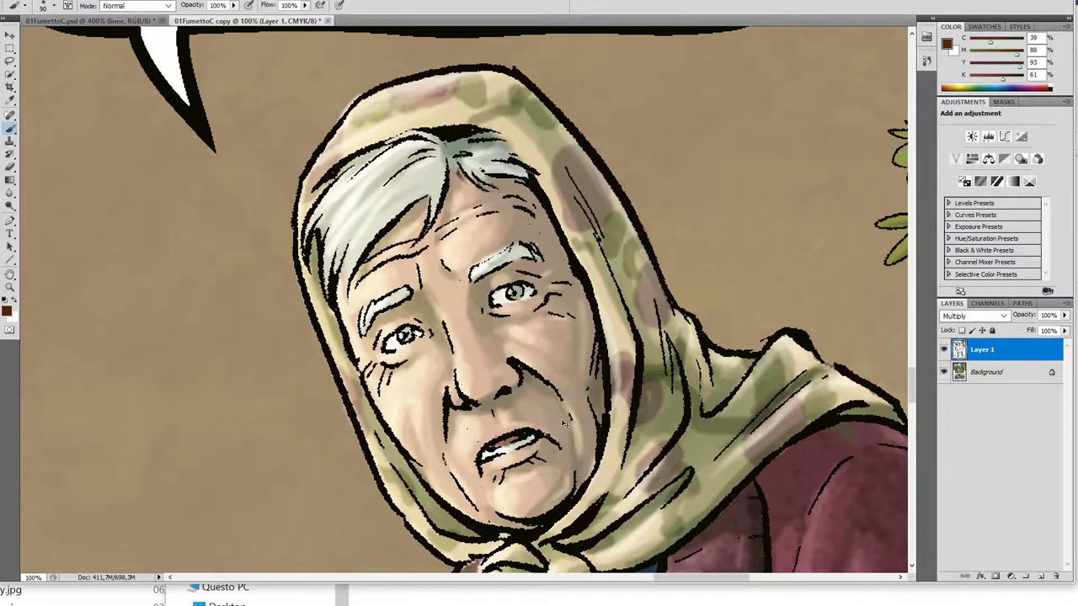
key(ctrl+Tab)
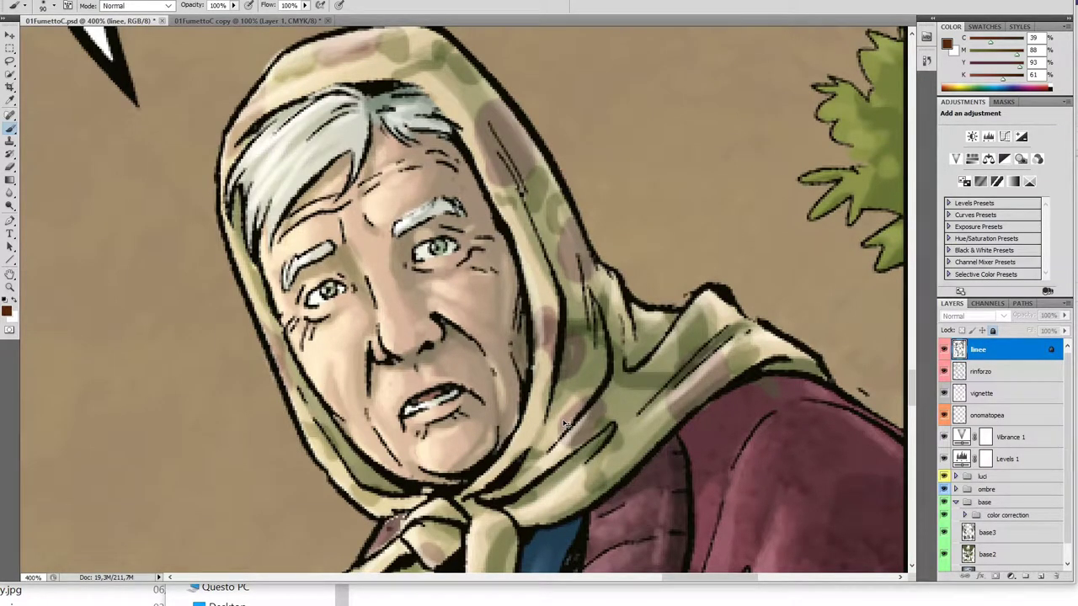
key(ctrl+Tab)
key(ctrl+Tab)
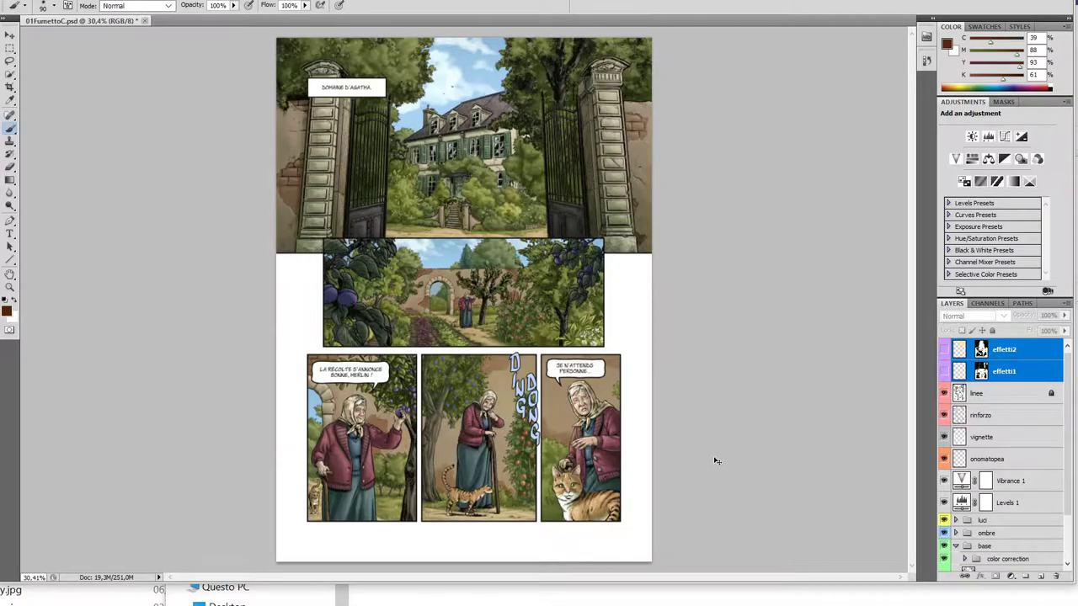
Zoom to 66.7% and show the effetti1 and effetti2 layers at 60% opacity.
key(ctrl+plus)
key(ctrl+plus)
key(ctrl+plus)
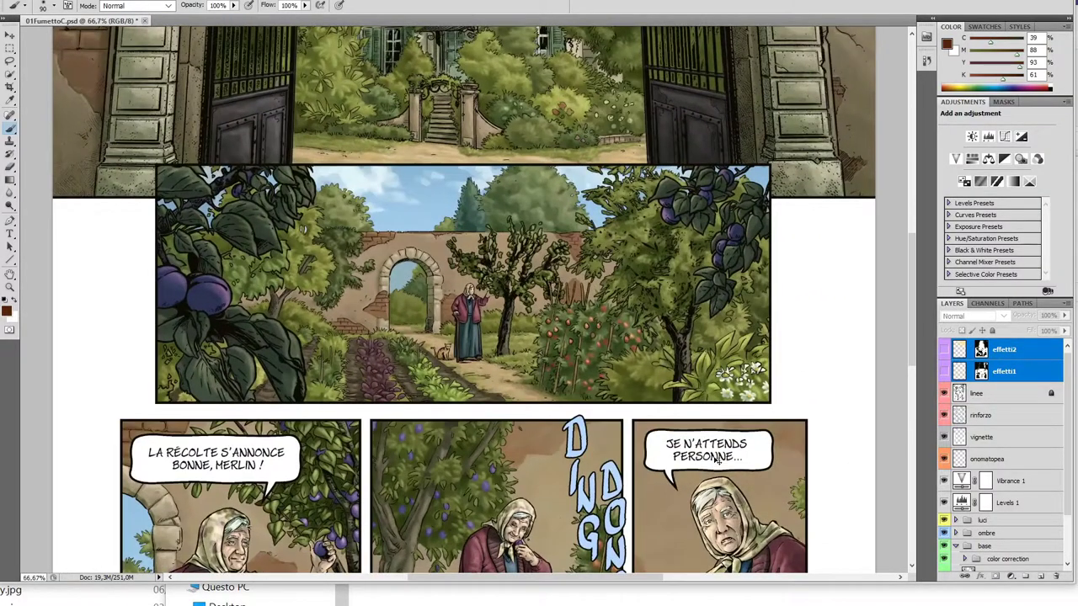
drag(716, 495, 735, 232)
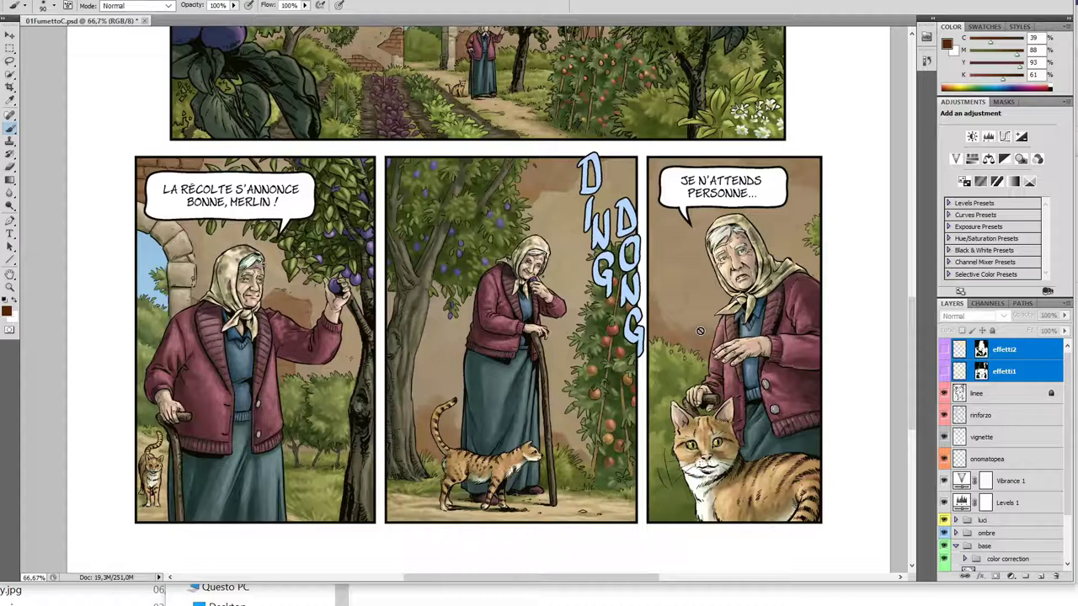
scroll(699, 331, up, 3)
scroll(699, 371, up, 3)
scroll(698, 418, up, 2)
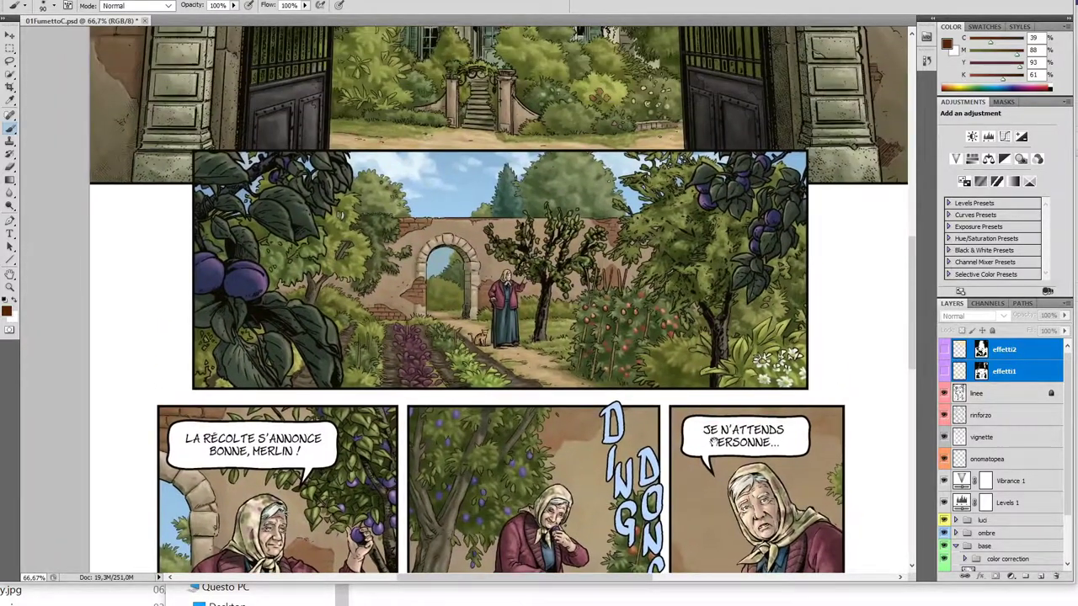
drag(945, 353, 945, 375)
drag(809, 414, 744, 326)
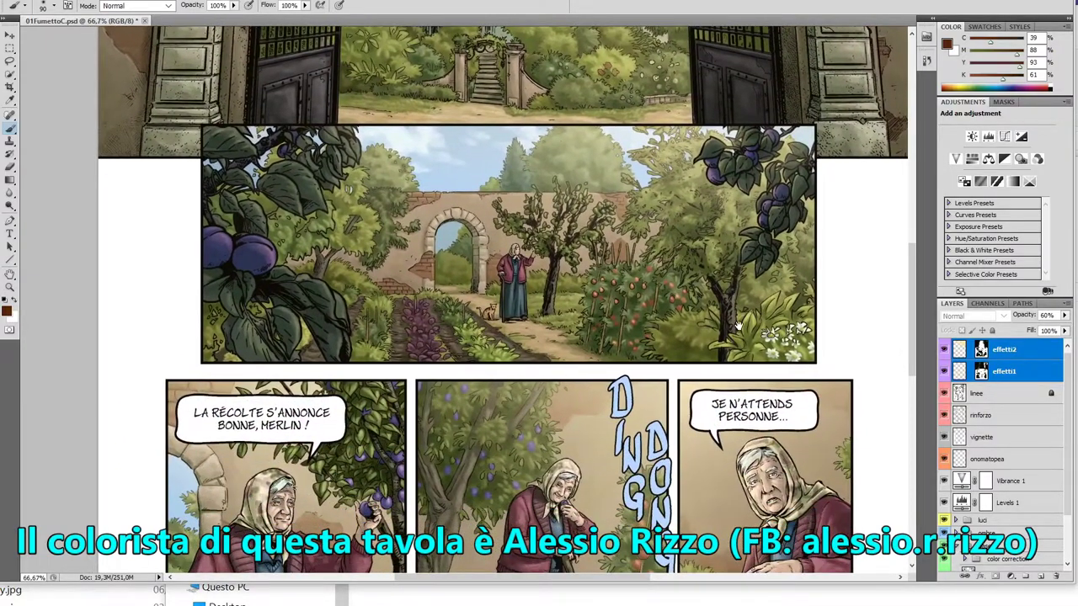
Zoom in on the woman by the garden wall and toggle the effetti layers to compare.
key(ctrl+plus)
key(ctrl+plus)
mouse_move(740, 326)
mouse_down()
mouse_move(701, 390)
mouse_move(662, 529)
mouse_up()
click(944, 352)
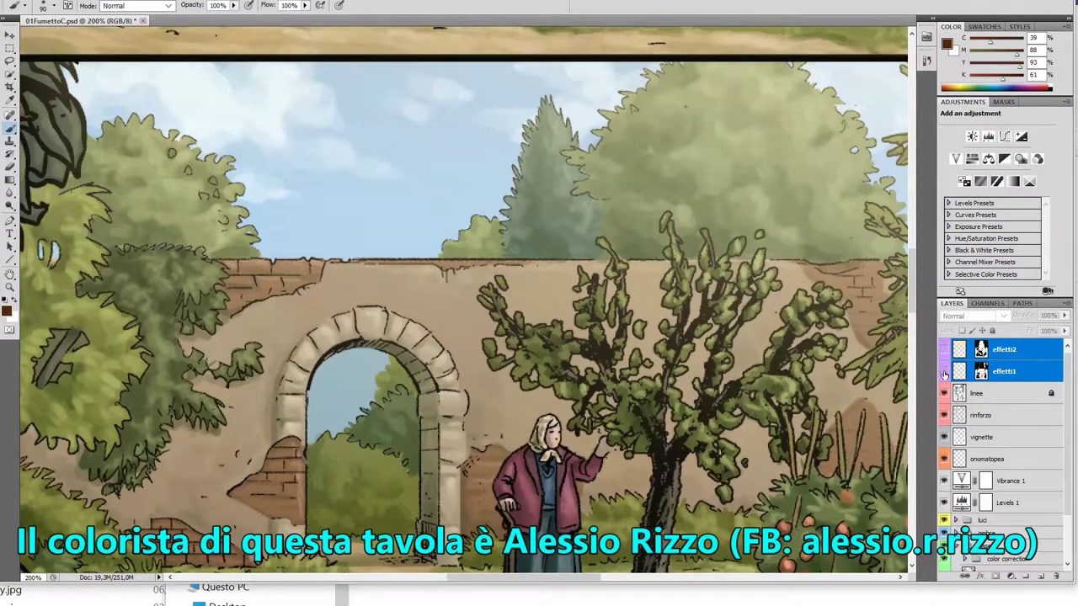
drag(944, 352, 944, 373)
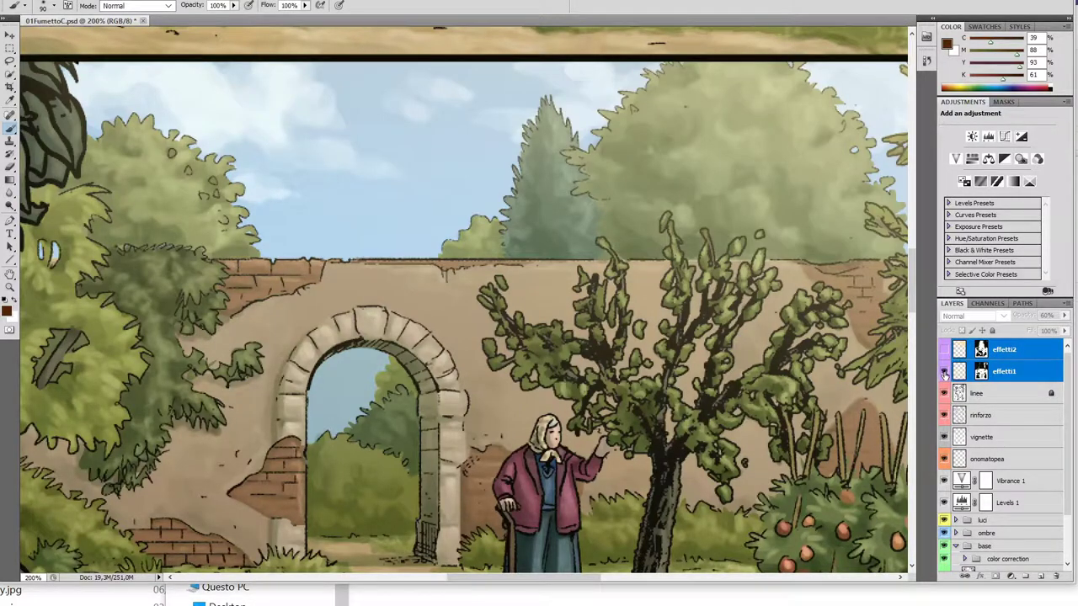
click(944, 372)
Inspect the plum-eating panel's foliage with the effetti layers shown again.
drag(766, 432, 412, 111)
drag(586, 565, 615, 236)
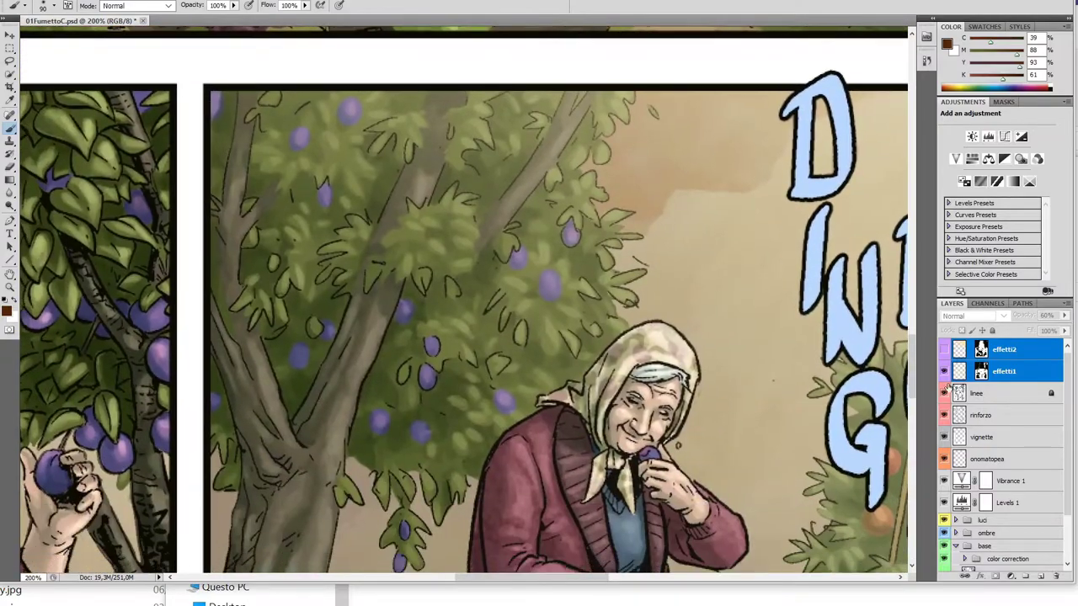
click(946, 352)
scroll(778, 357, up, 3)
scroll(724, 312, up, 5)
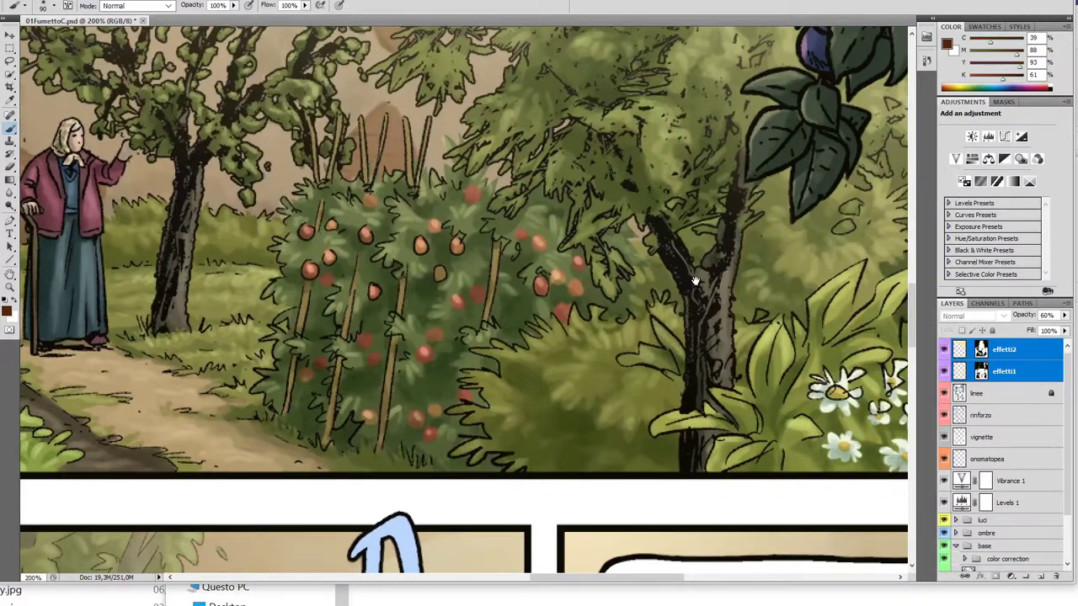
scroll(695, 281, up, 5)
scroll(504, 299, up, 1)
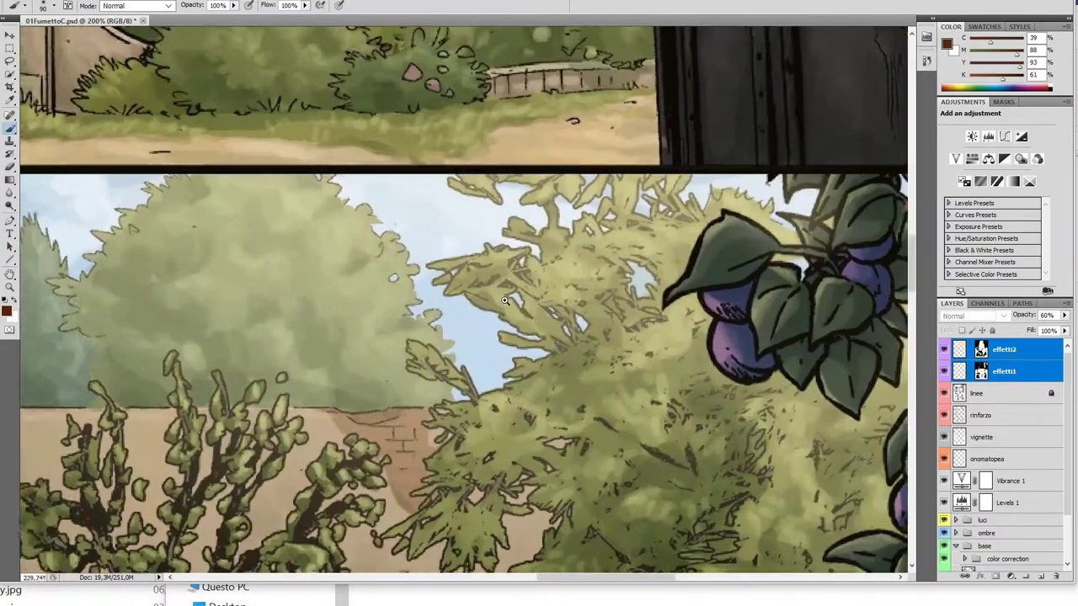
scroll(504, 300, up, 5)
scroll(471, 295, down, 5)
scroll(447, 294, up, 1)
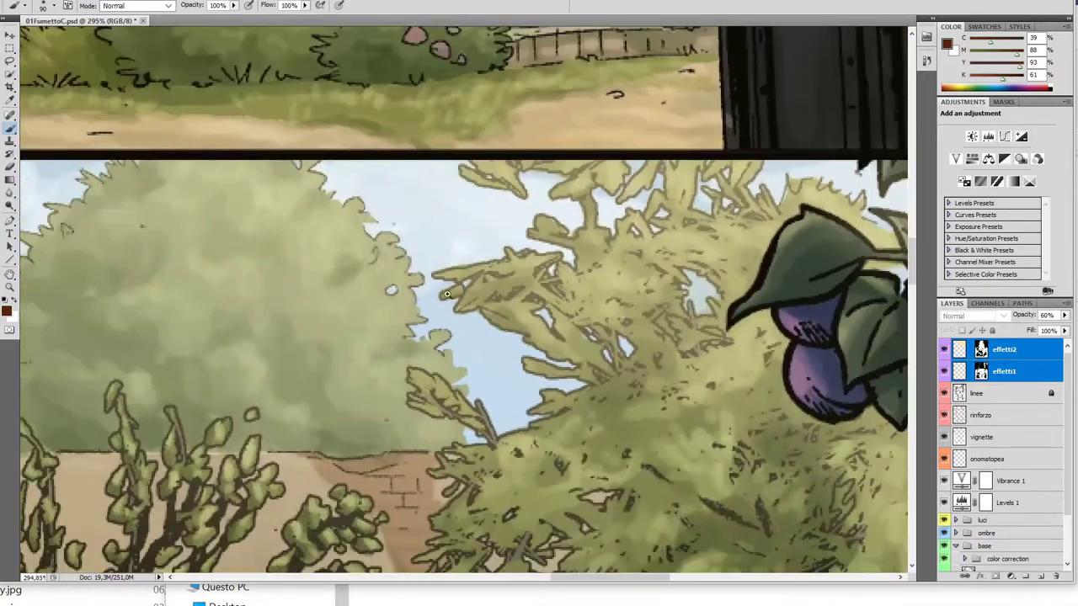
drag(535, 389, 559, 349)
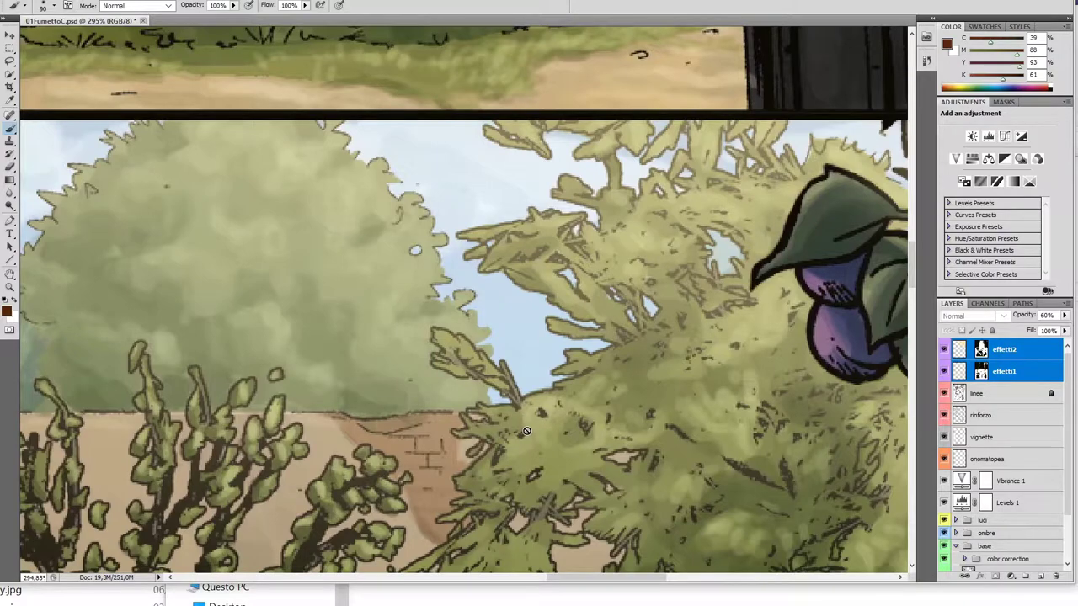
scroll(500, 430, down, 5)
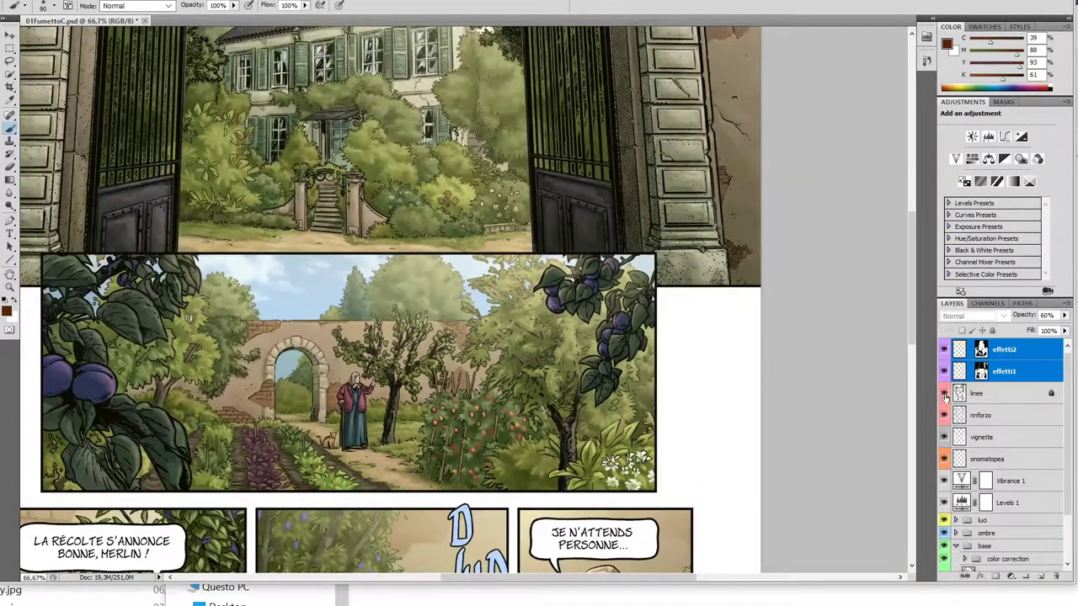
Toggle the linee layer off and on while viewing the wall and trees.
click(944, 393)
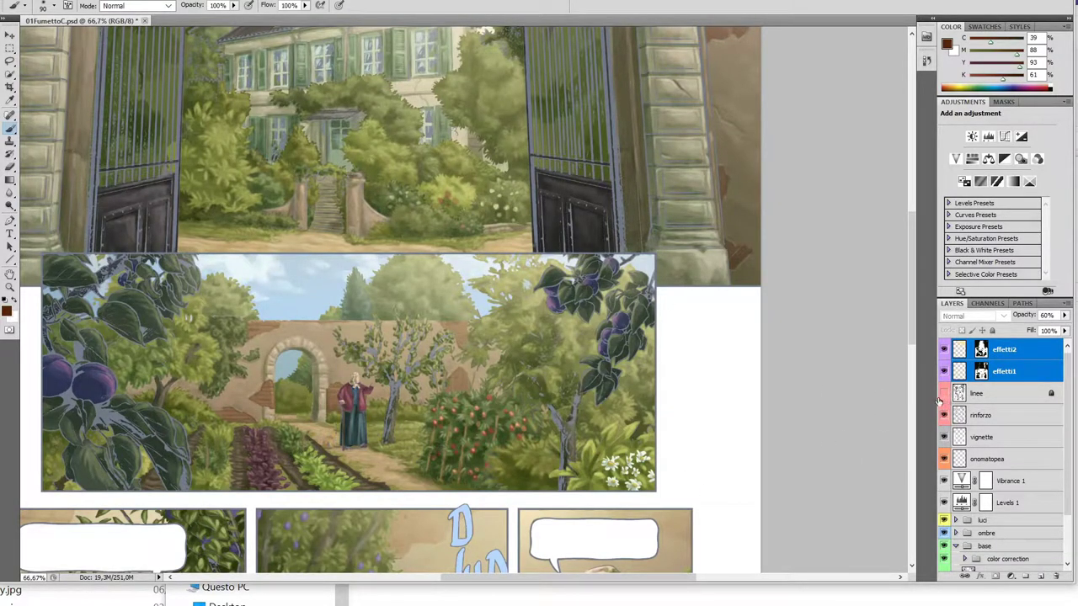
click(944, 393)
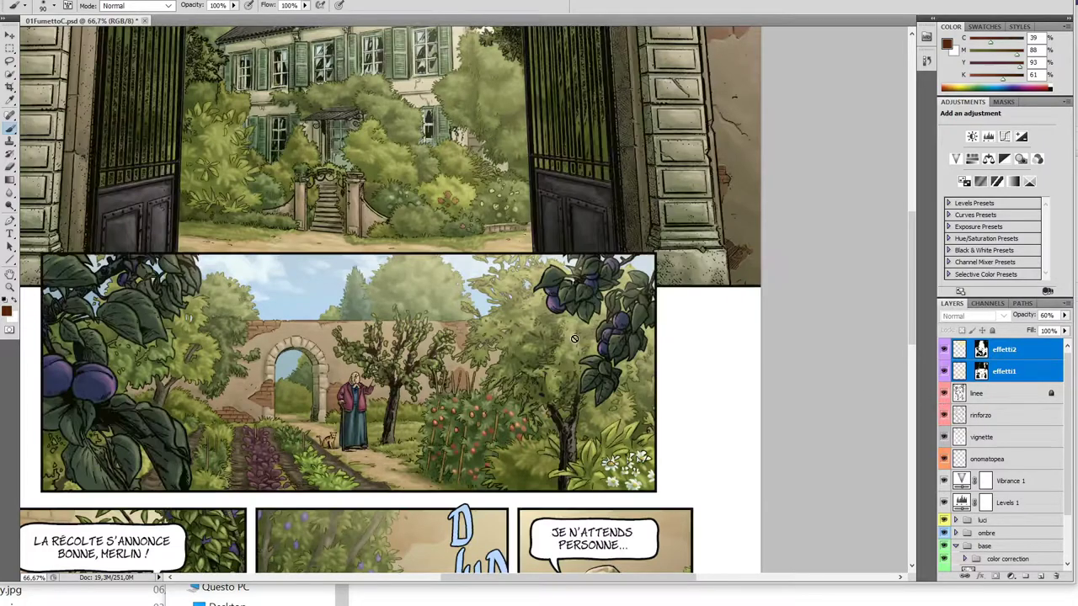
scroll(415, 280, up, 3)
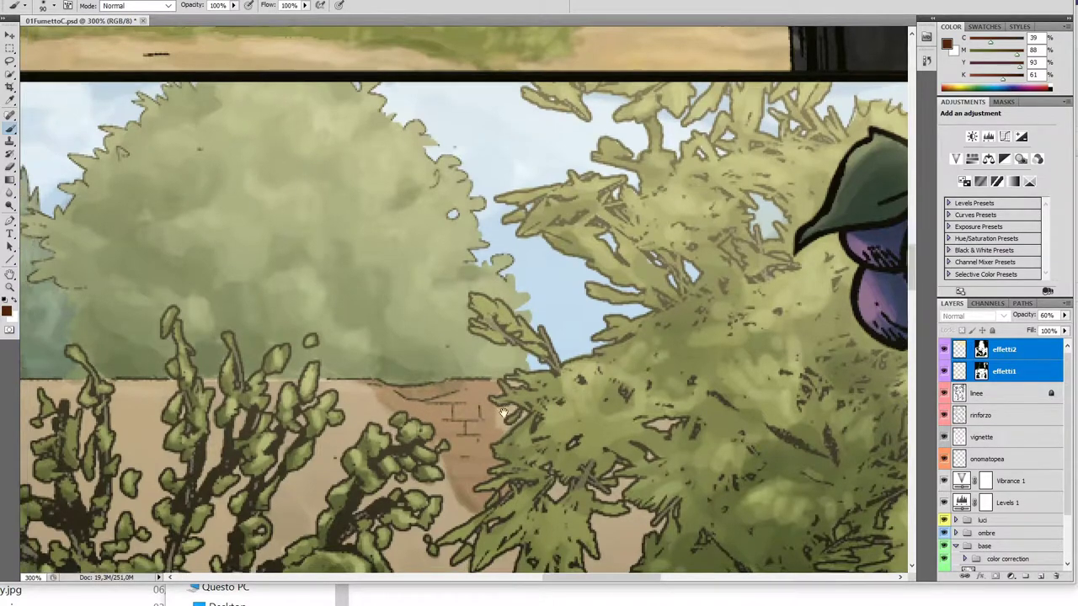
drag(520, 406, 749, 335)
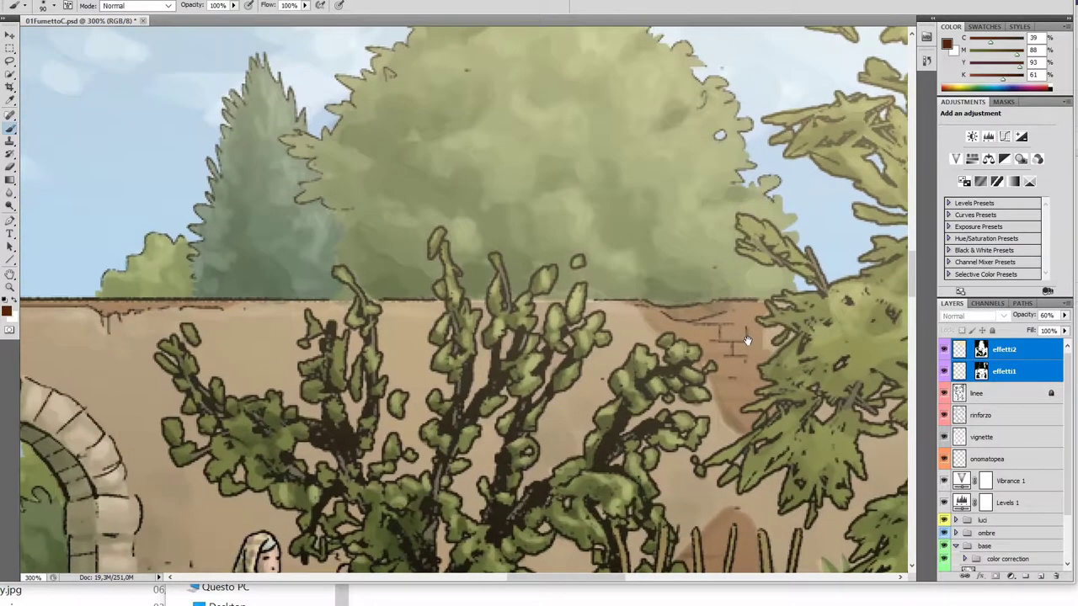
scroll(750, 336, down, 2)
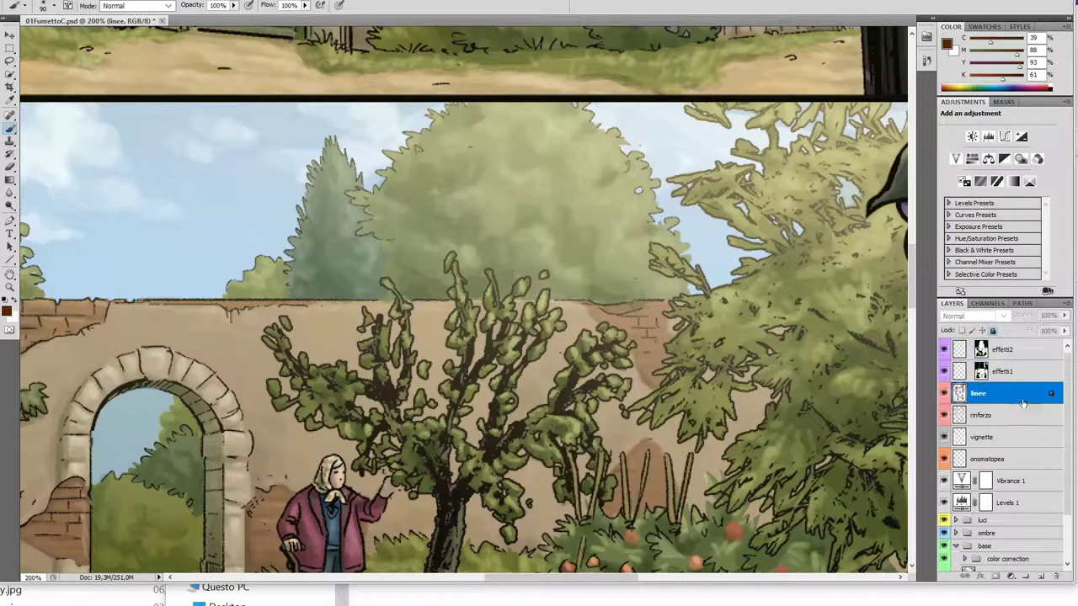
Move the linee layer to the top, back below effetti1, then above effetti2 again.
drag(996, 396, 1007, 349)
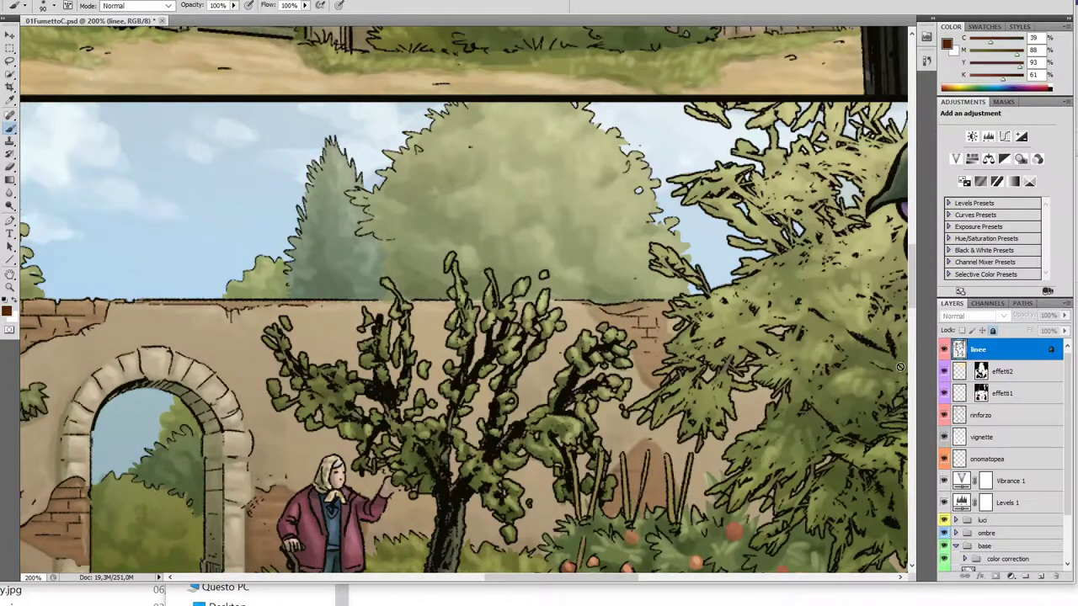
key(ctrl+minus)
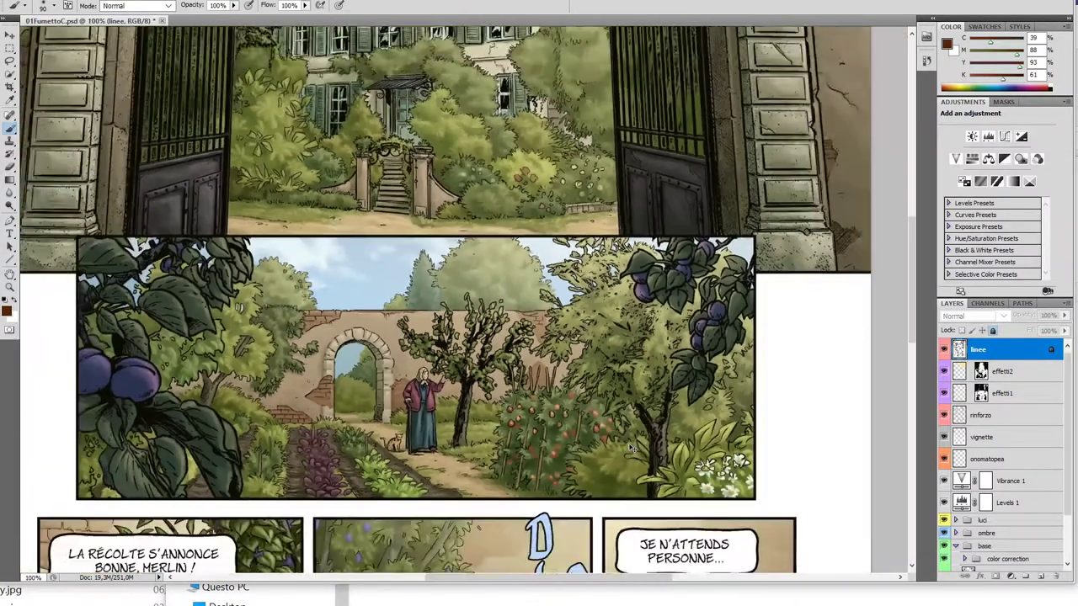
key(ctrl+minus)
drag(1013, 351, 992, 411)
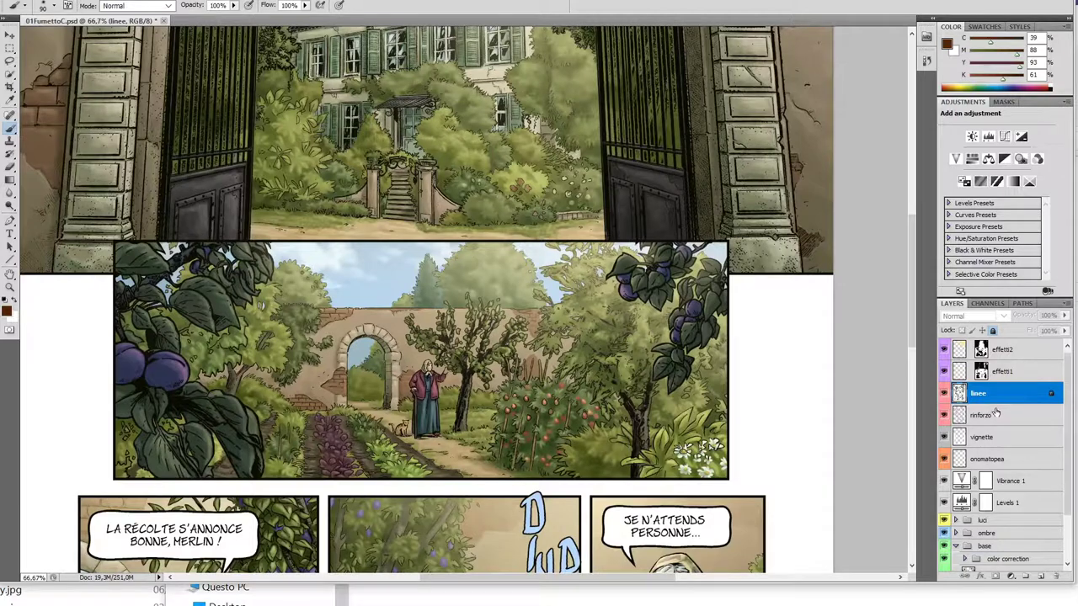
drag(1017, 398, 1023, 348)
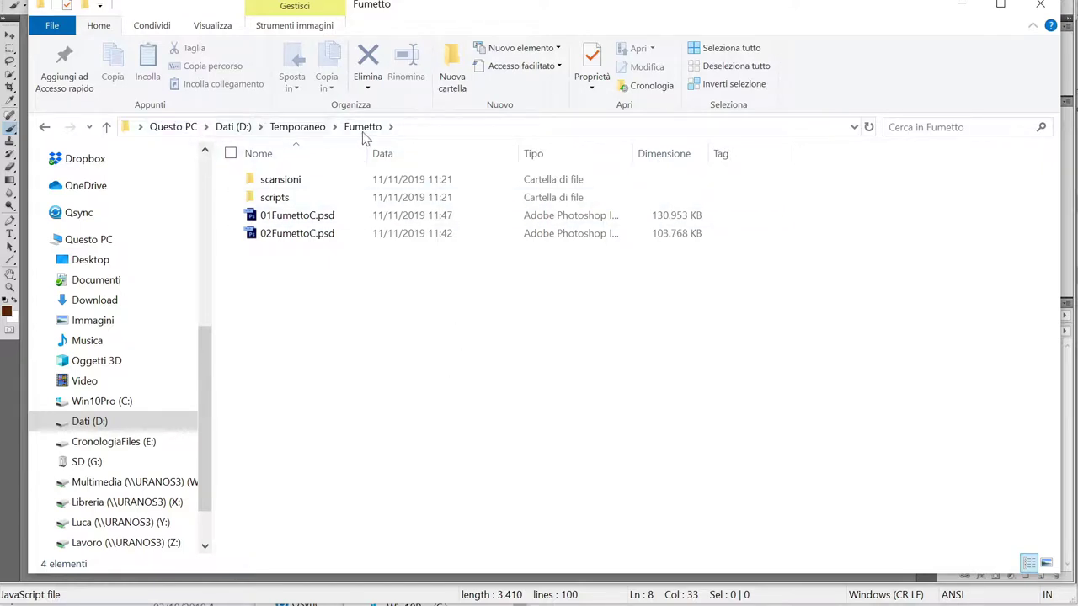
click(444, 131)
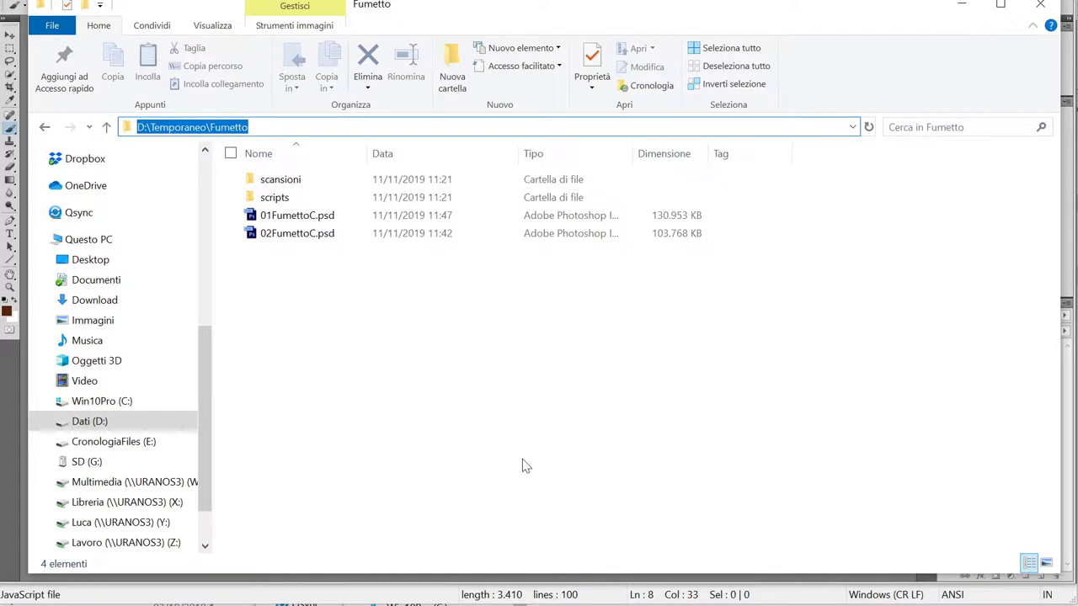
click(512, 434)
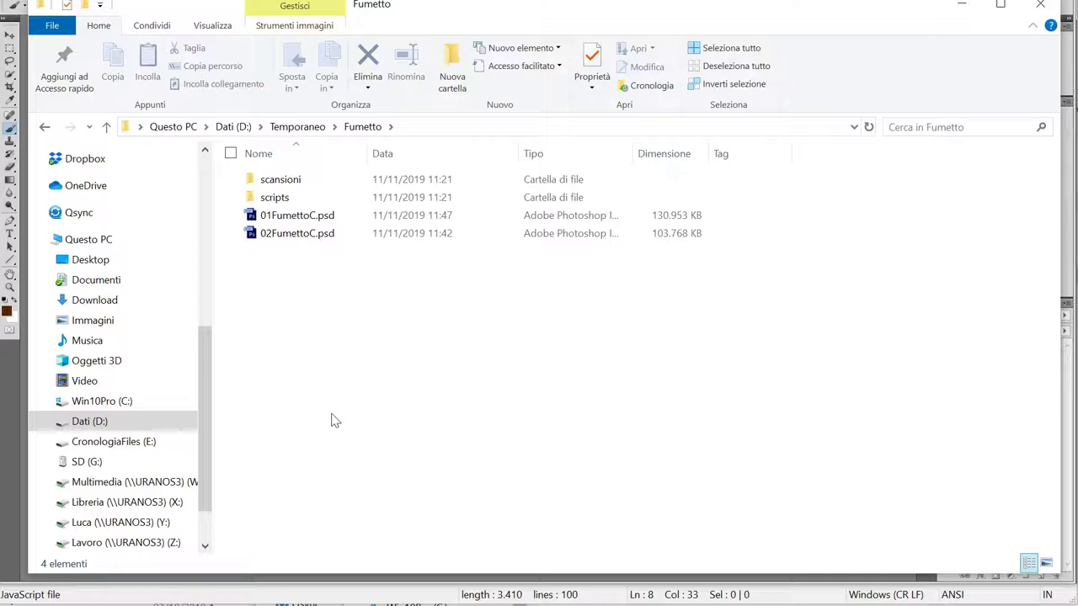
Show the scansioni folder in Details view and select 01FumettoT.tif.
mouse_move(280, 180)
double_click(294, 187)
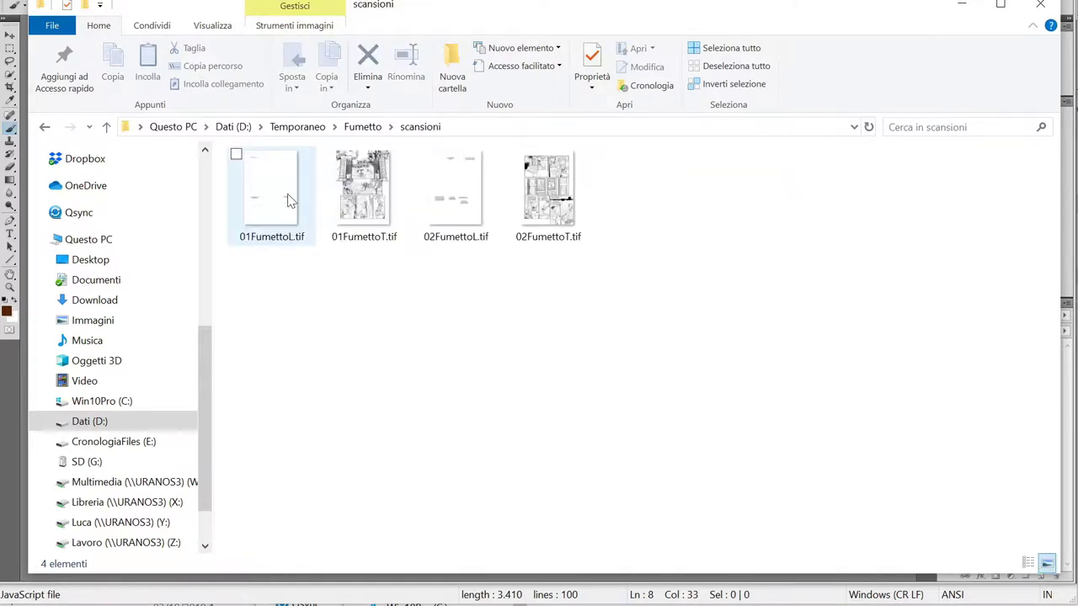
click(1028, 563)
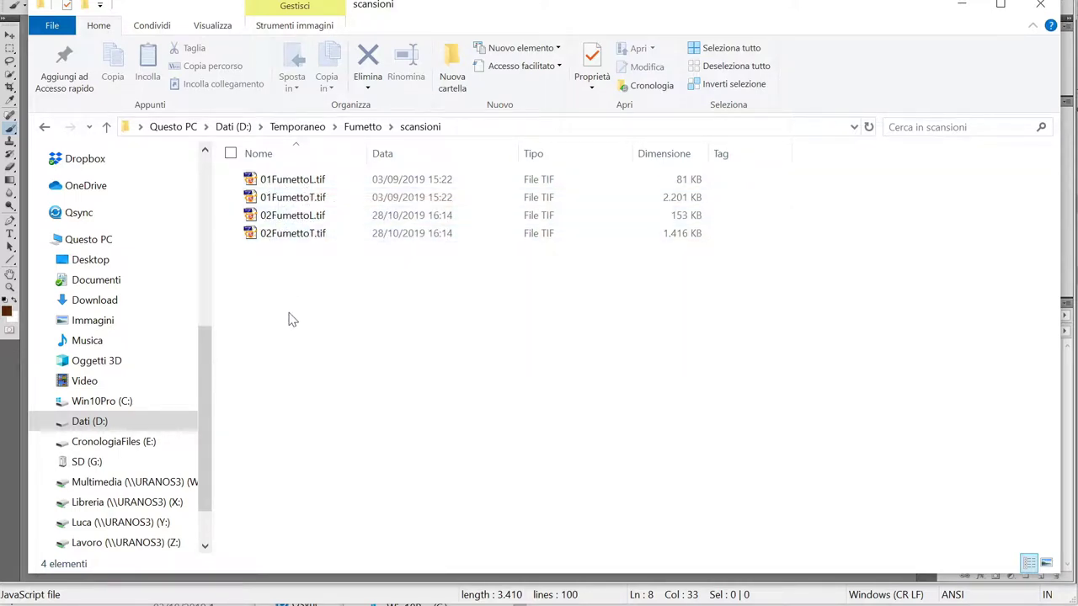
click(315, 202)
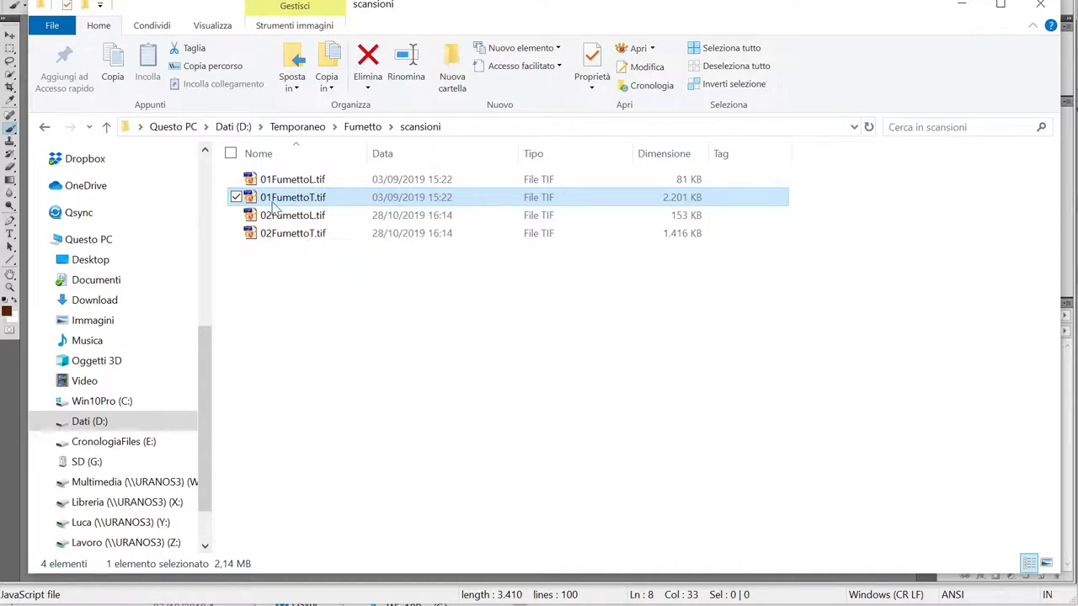
Open 01FumettoT.tif in Photoshop and zoom in to inspect its lower panels.
mouse_move(310, 202)
mouse_down()
mouse_move(12, 222)
mouse_move(62, 232)
mouse_up()
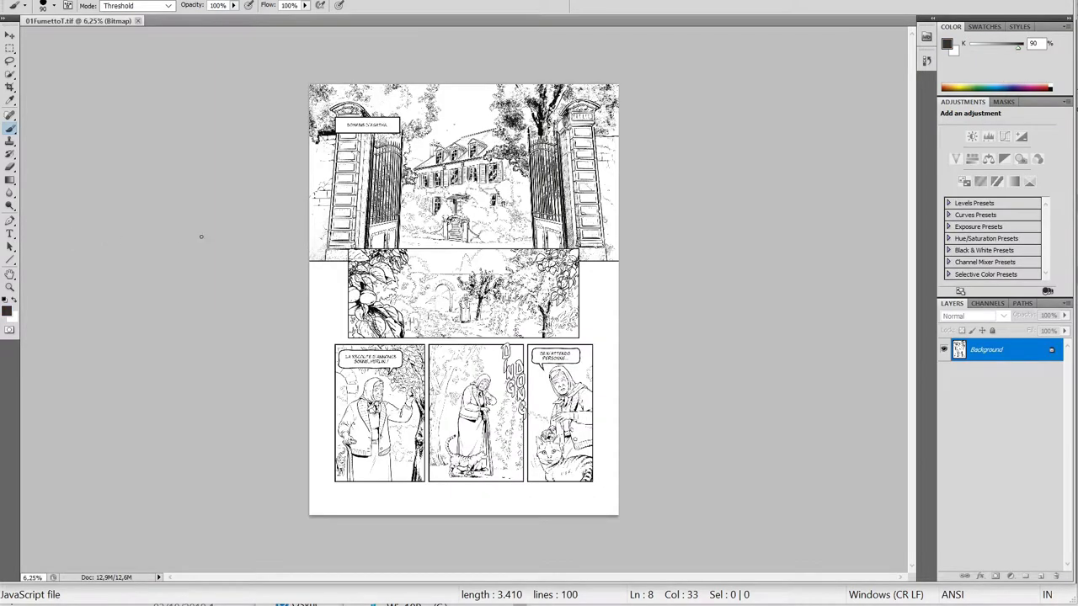
key(ctrl+plus)
key(ctrl+plus)
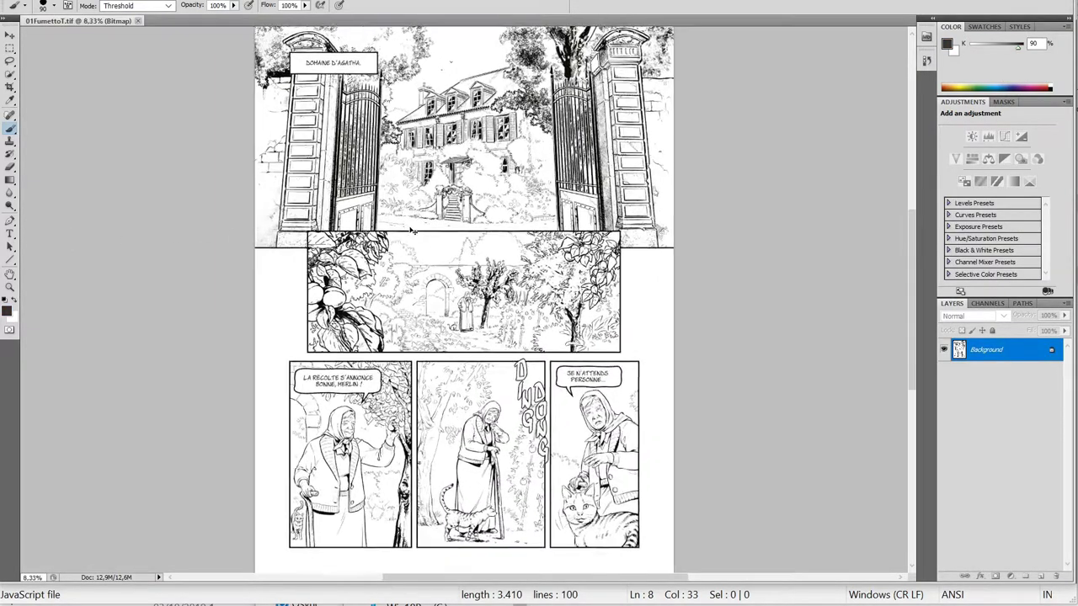
key(ctrl+plus)
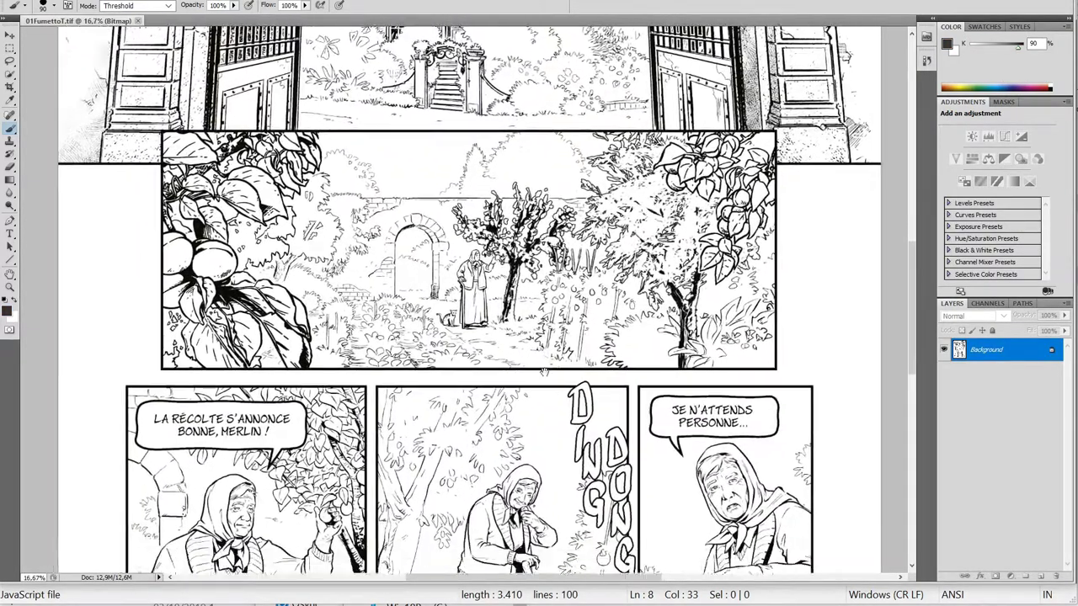
drag(534, 414, 512, 252)
scroll(512, 251, up, 3)
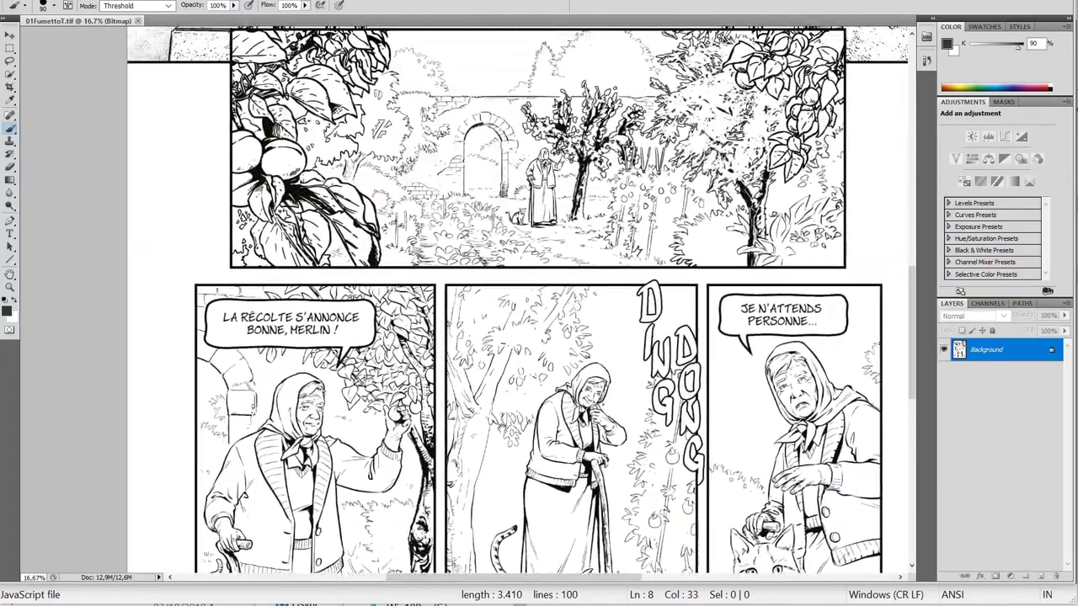
scroll(511, 251, up, 3)
scroll(505, 169, up, 3)
scroll(499, 94, up, 1)
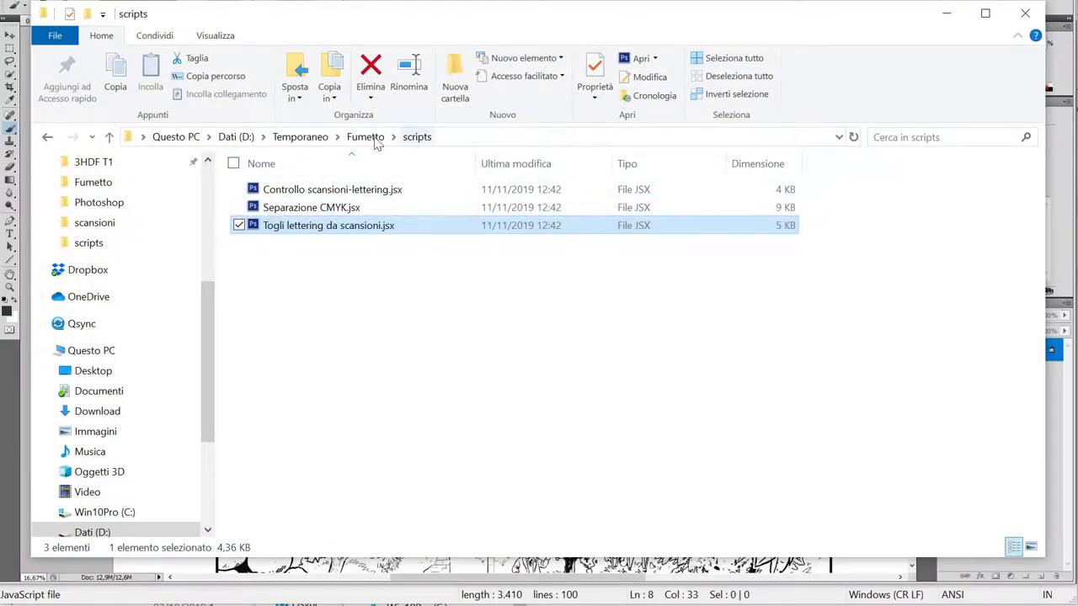
Return to the Fumetto folder and confirm the new definitivi folder is empty.
click(365, 136)
click(318, 235)
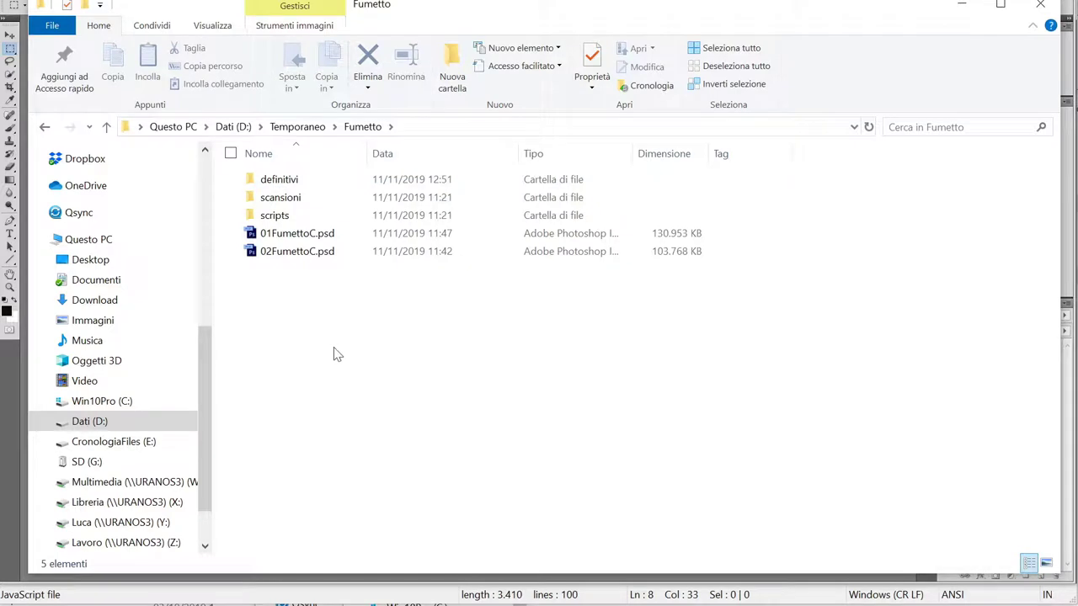
mouse_move(278, 180)
double_click(292, 187)
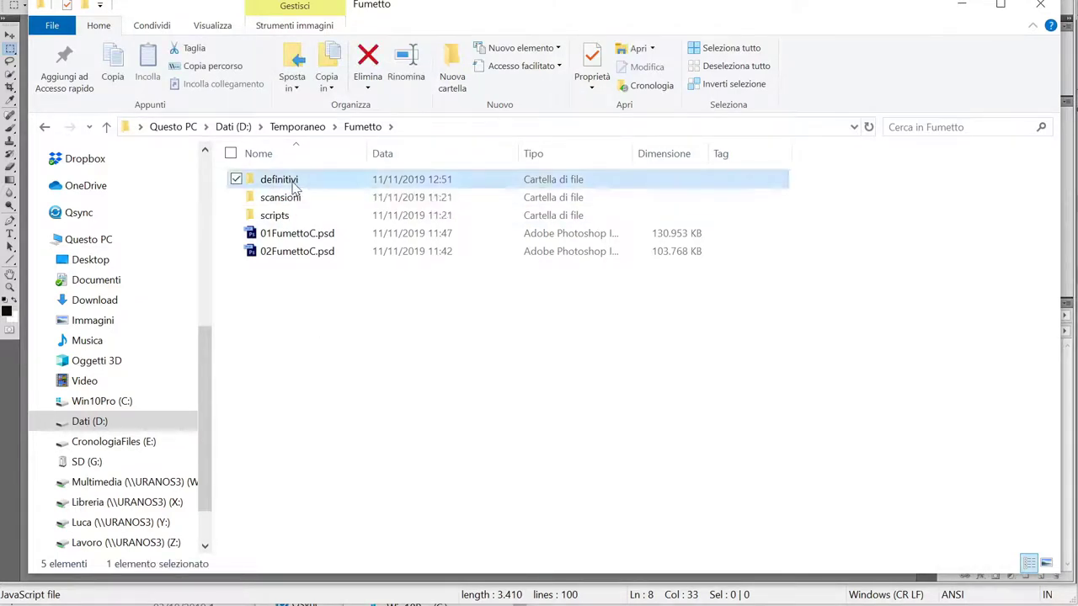
click(362, 127)
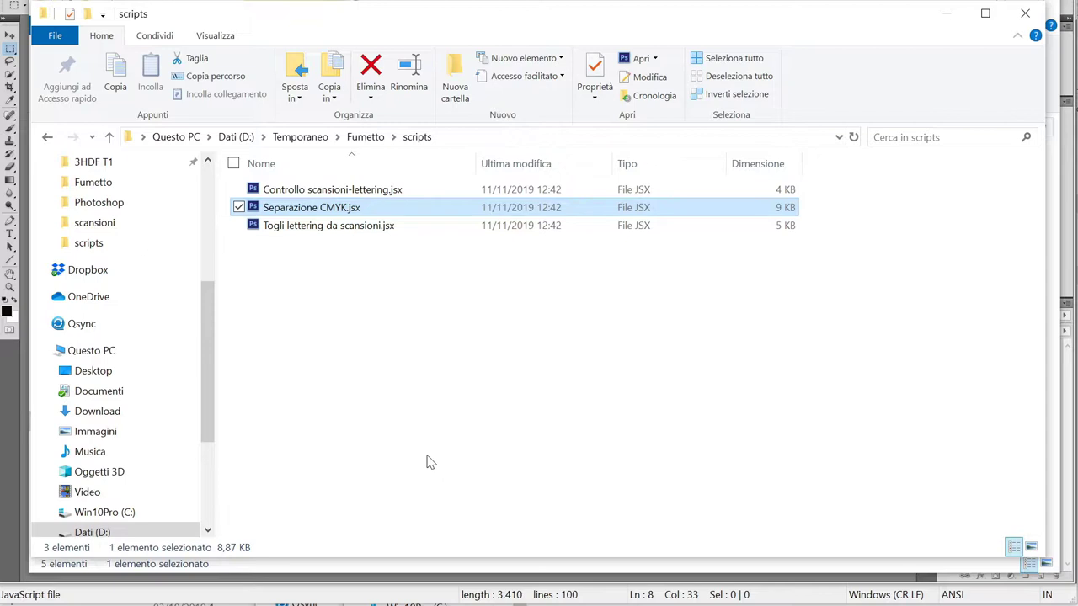
Run Separazione CMYK.jsx for pages 1 to 2 and dismiss the '2 files processati' alert.
drag(317, 218, 10, 233)
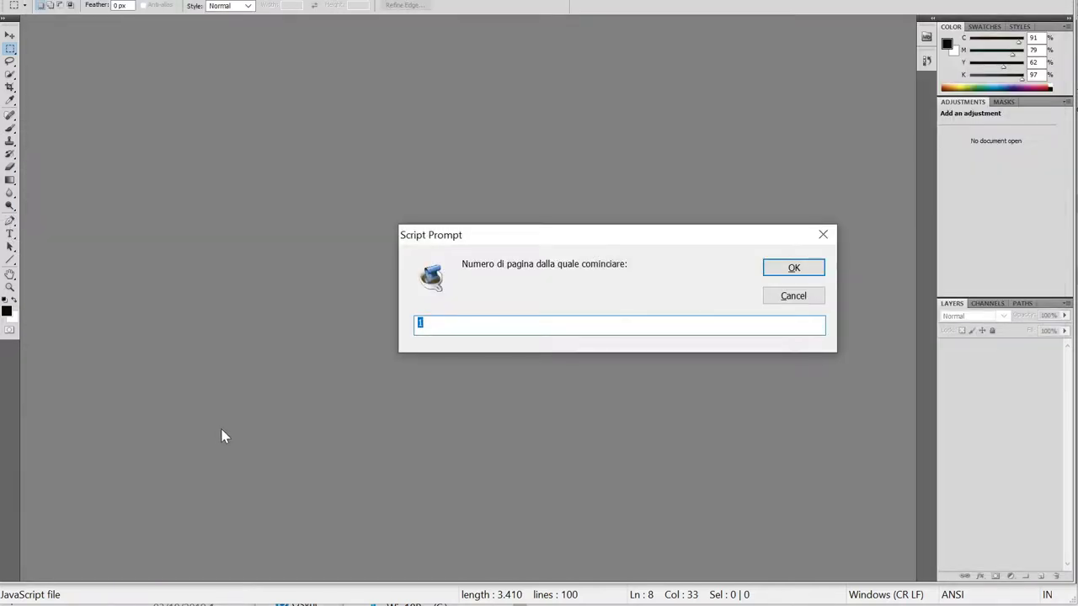
click(795, 268)
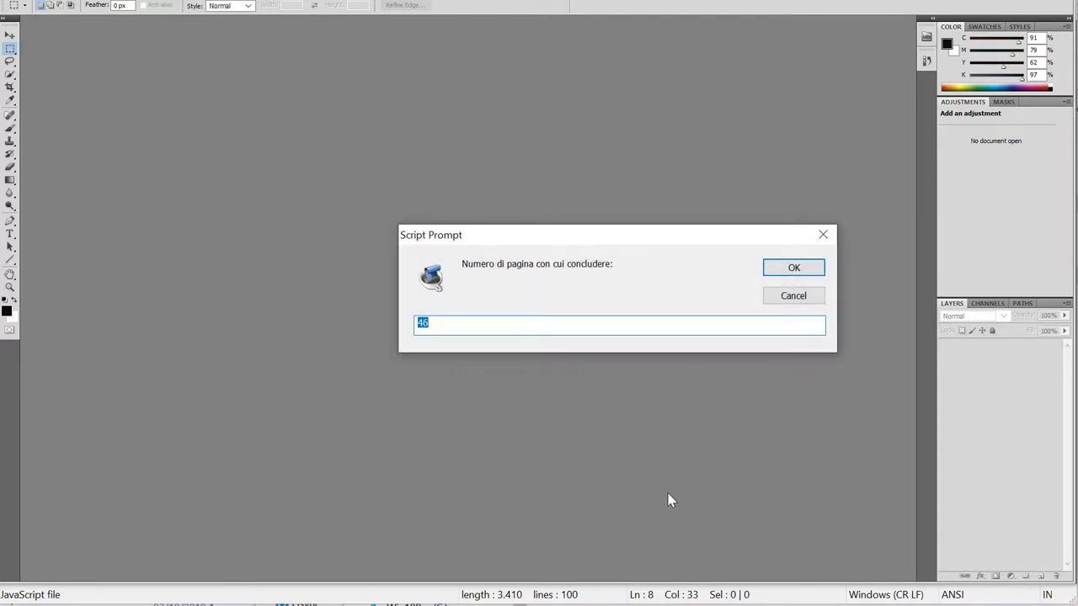
text(2)
click(794, 269)
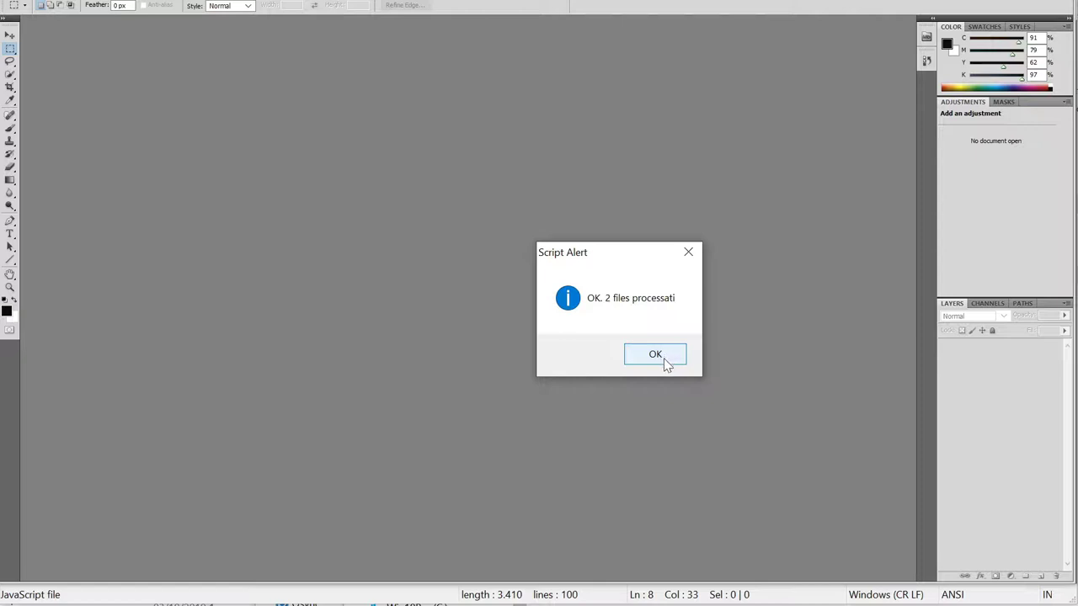
click(663, 357)
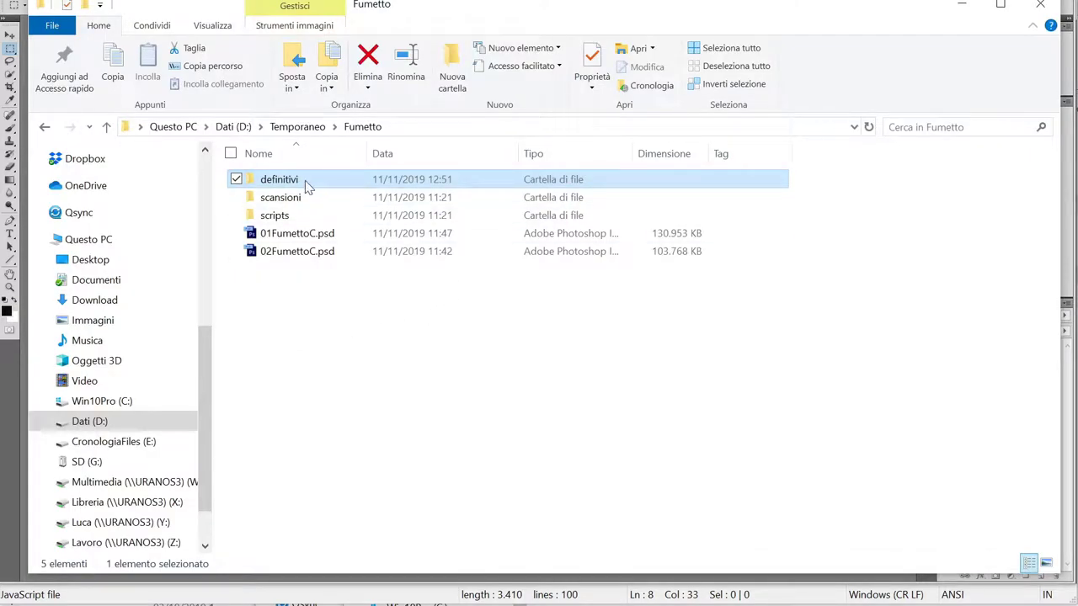
Open 01FumettoQ.tif and 01FumettoT.tif from the definitivi folder in Photoshop.
double_click(307, 186)
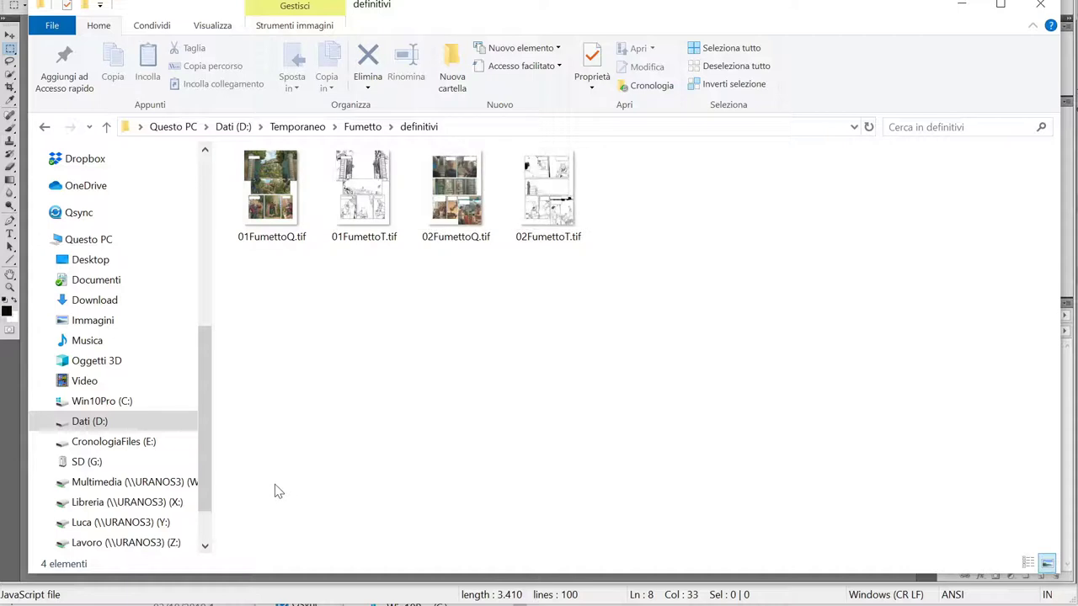
drag(257, 296, 404, 148)
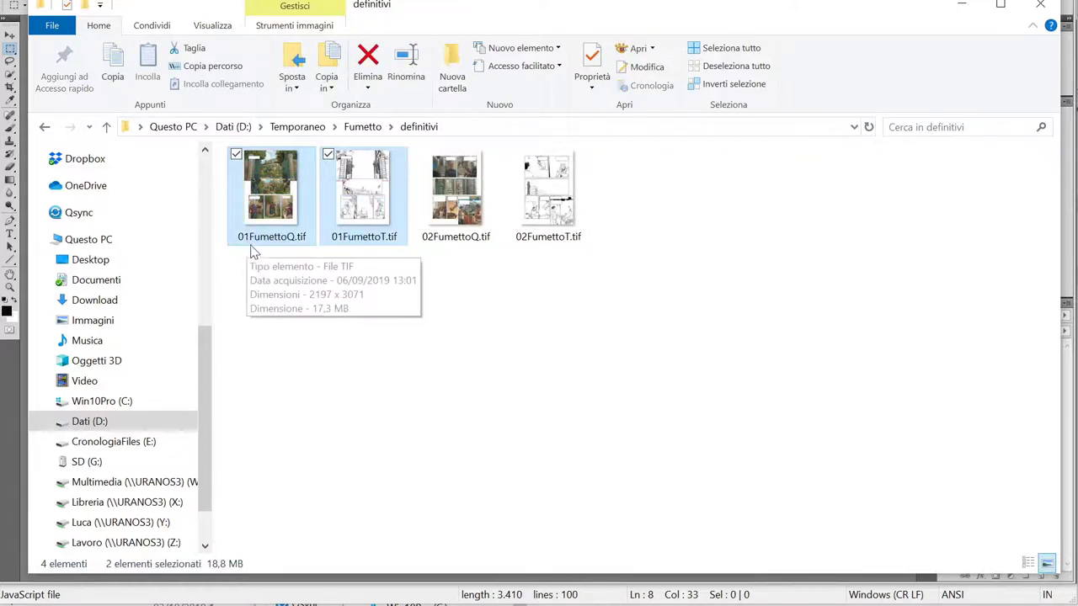
click(278, 231)
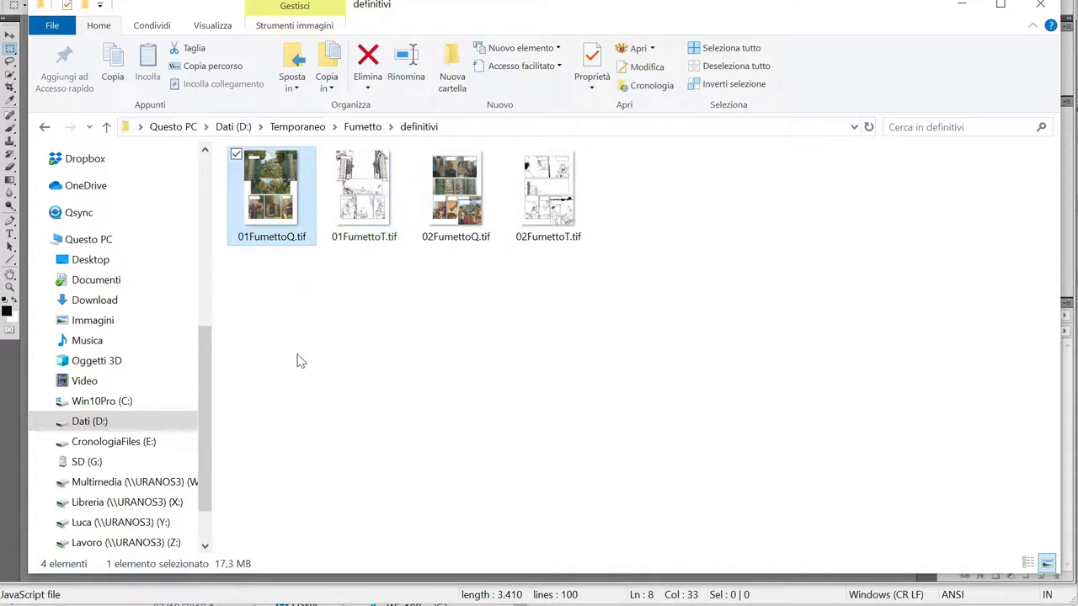
click(387, 233)
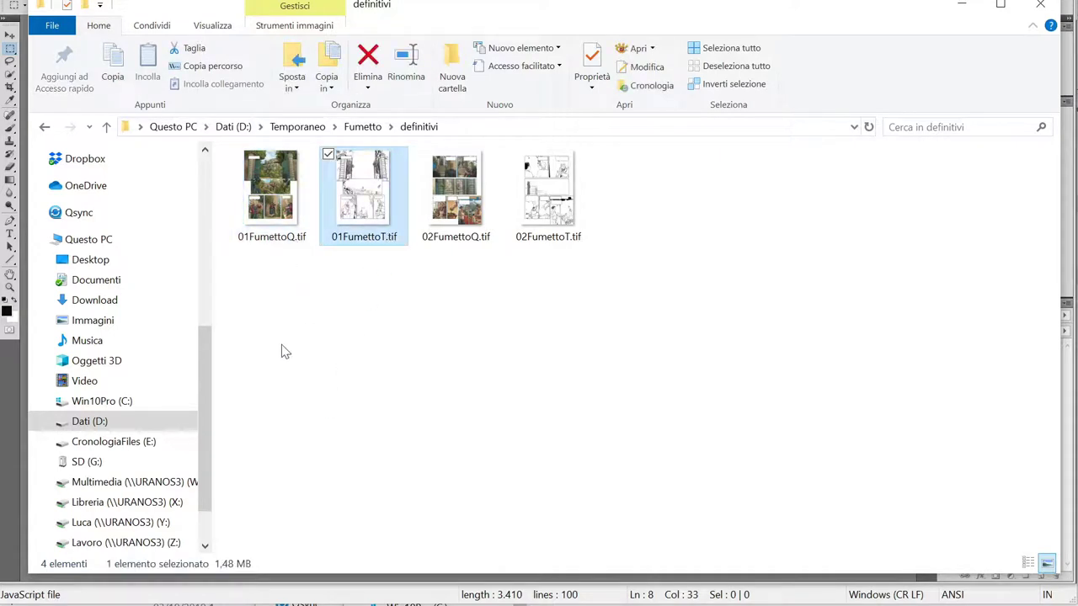
drag(260, 352, 336, 240)
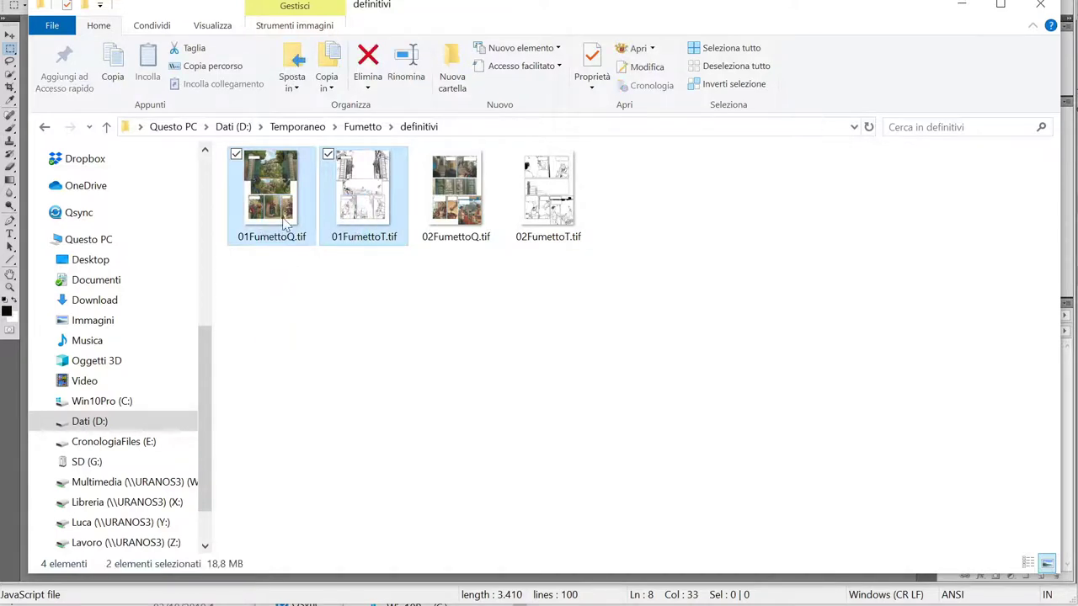
mouse_move(273, 211)
mouse_down()
mouse_move(12, 266)
mouse_move(12, 276)
mouse_up()
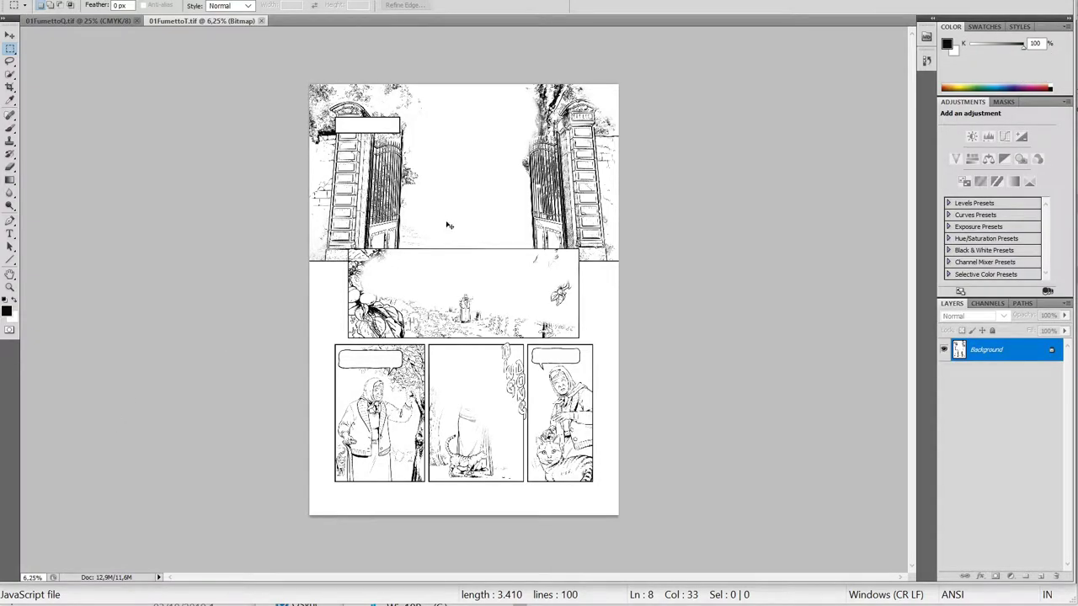
key(ctrl+plus)
key(ctrl+plus)
key(ctrl+plus)
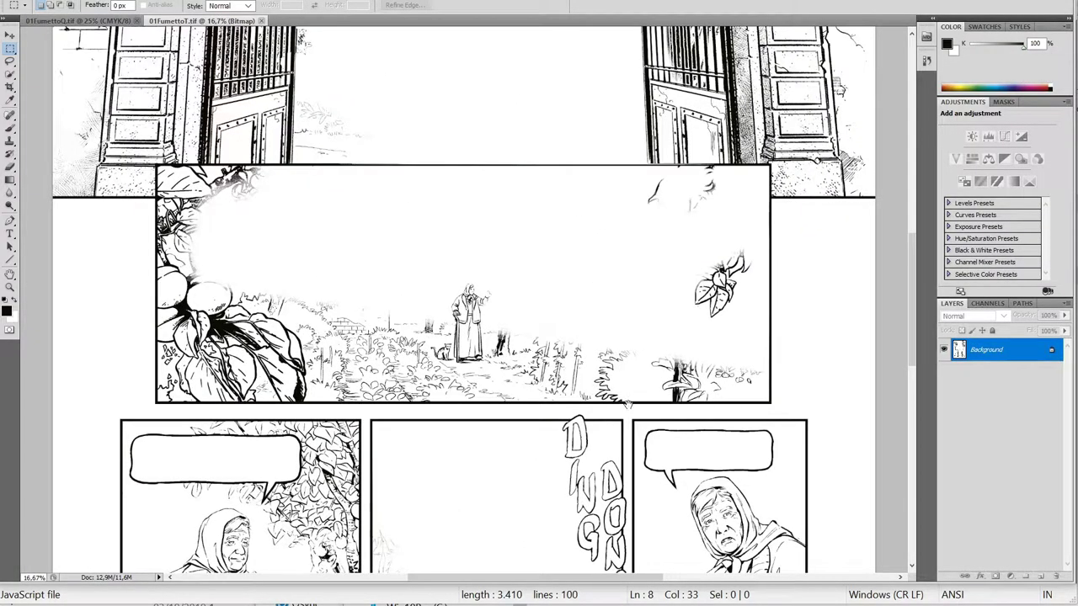
key(ctrl+plus)
scroll(602, 272, down, 5)
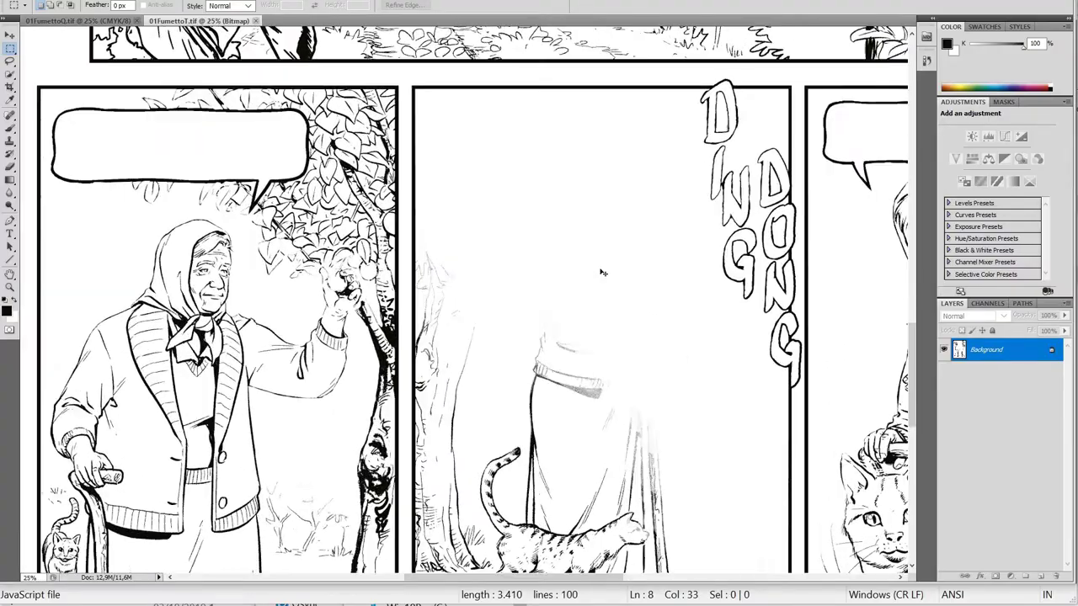
scroll(601, 269, up, 2)
scroll(640, 270, up, 2)
scroll(716, 272, up, 2)
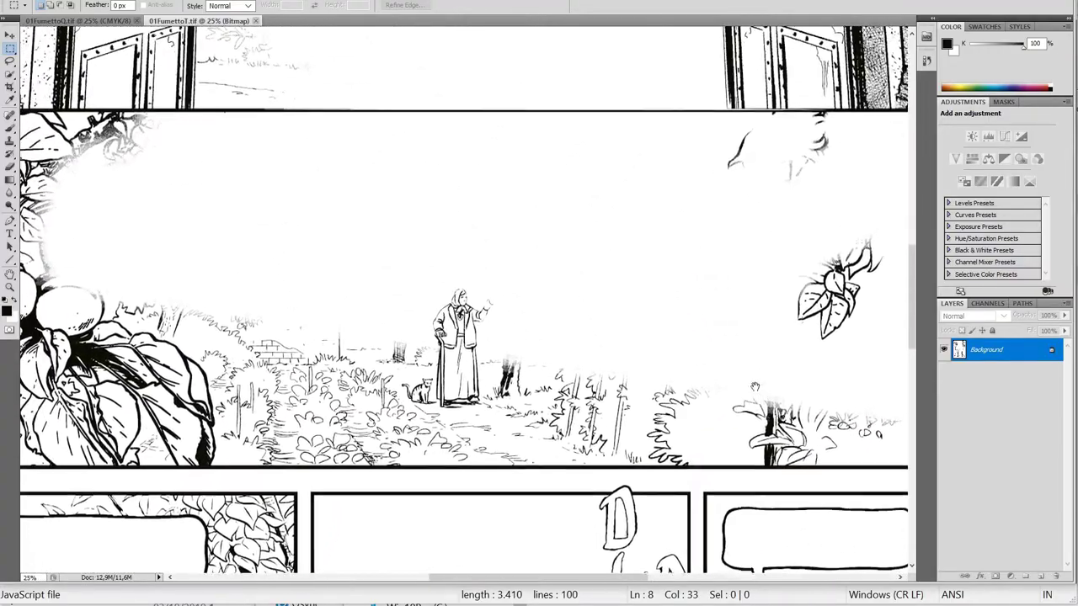
drag(759, 271, 737, 476)
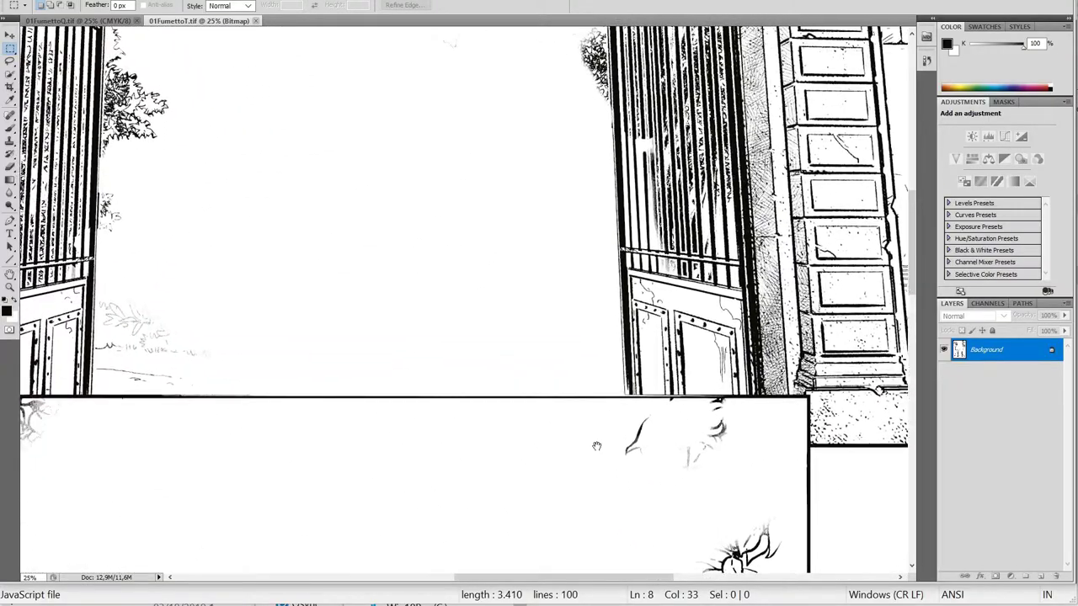
key(ctrl+minus)
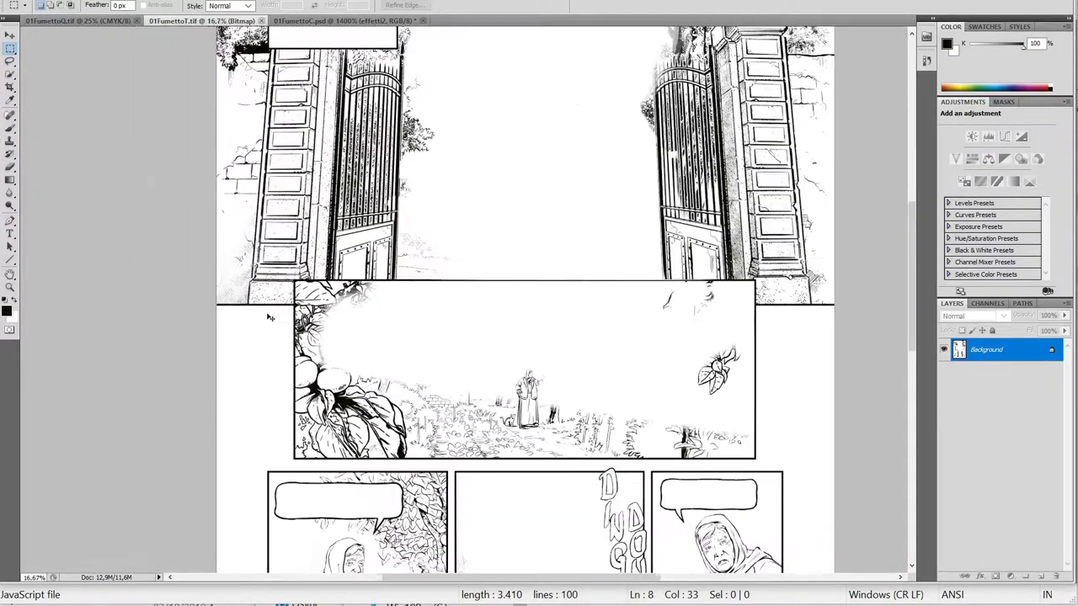
key(ctrl+plus)
drag(671, 467, 585, 215)
Show the CMYK page 01FumettoQ.tif at 200% and pan across the plum tree and gate.
click(76, 20)
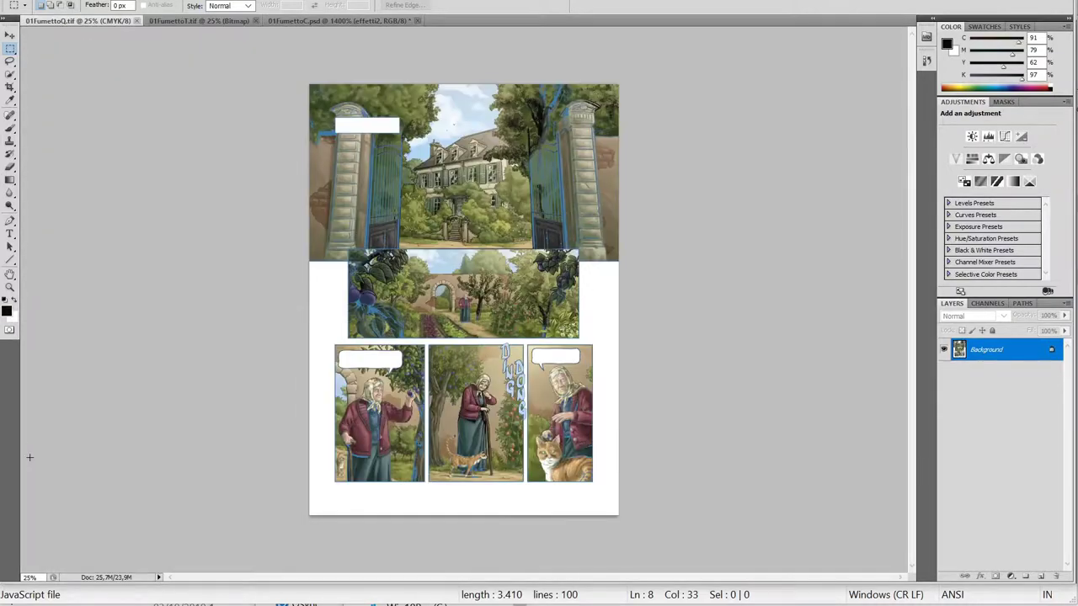
key(ctrl+plus)
key(ctrl+plus)
key(ctrl+plus)
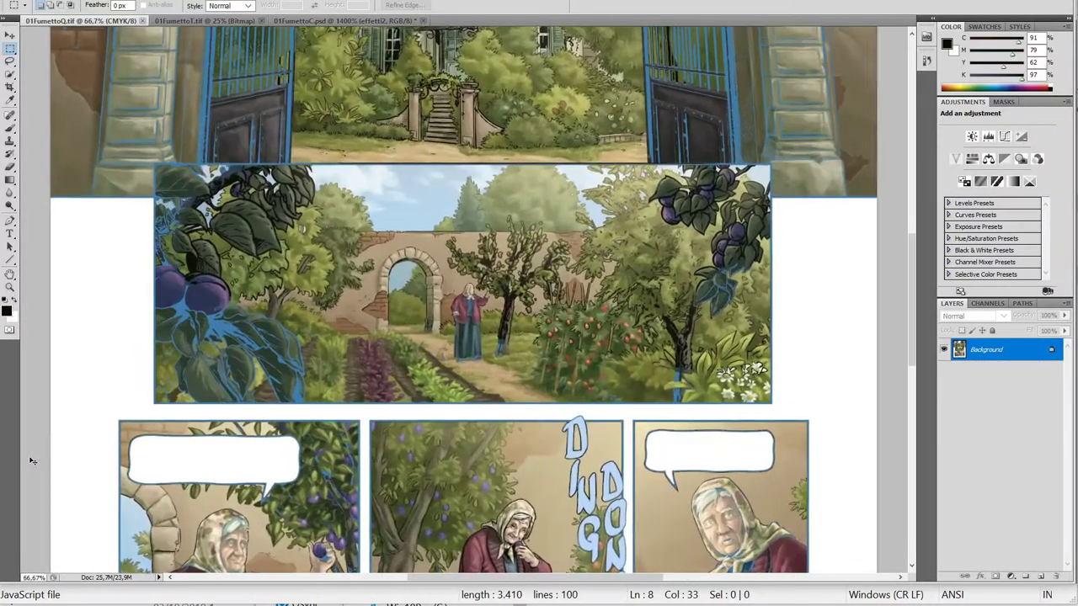
key(ctrl+plus)
key(ctrl+plus)
drag(29, 457, 228, 330)
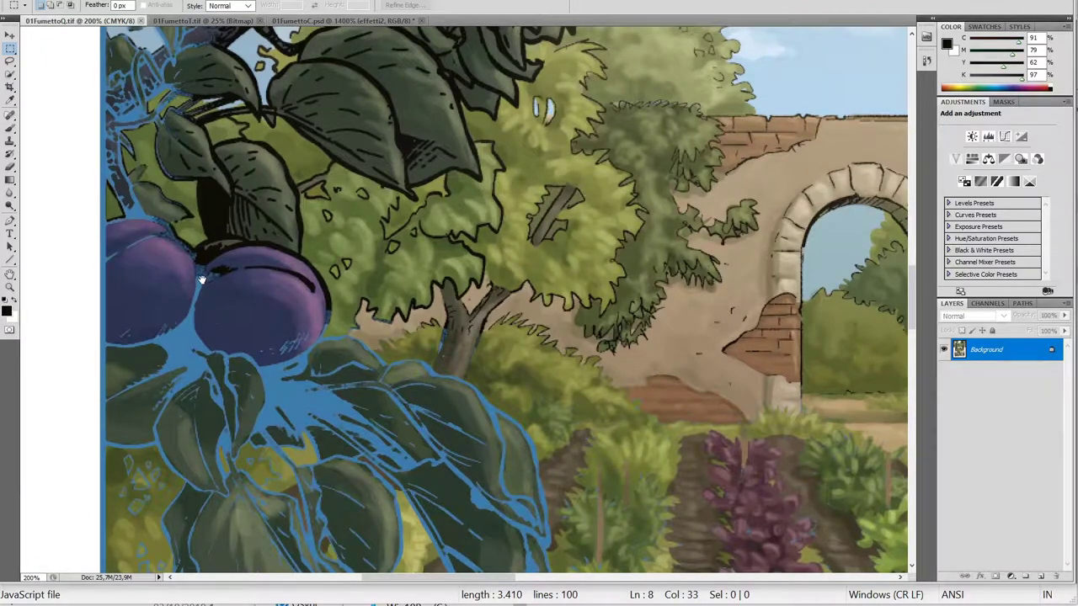
drag(202, 280, 229, 374)
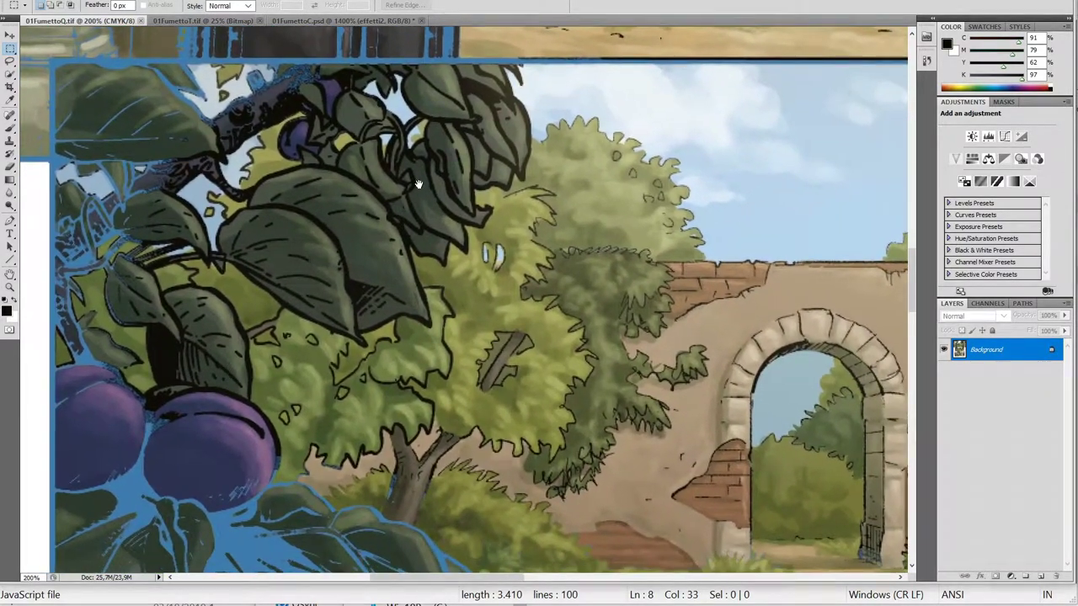
drag(538, 106, 611, 373)
drag(661, 126, 654, 440)
mouse_move(728, 181)
mouse_down()
mouse_move(731, 245)
mouse_move(666, 379)
mouse_move(619, 440)
mouse_move(604, 266)
mouse_move(685, 325)
mouse_up()
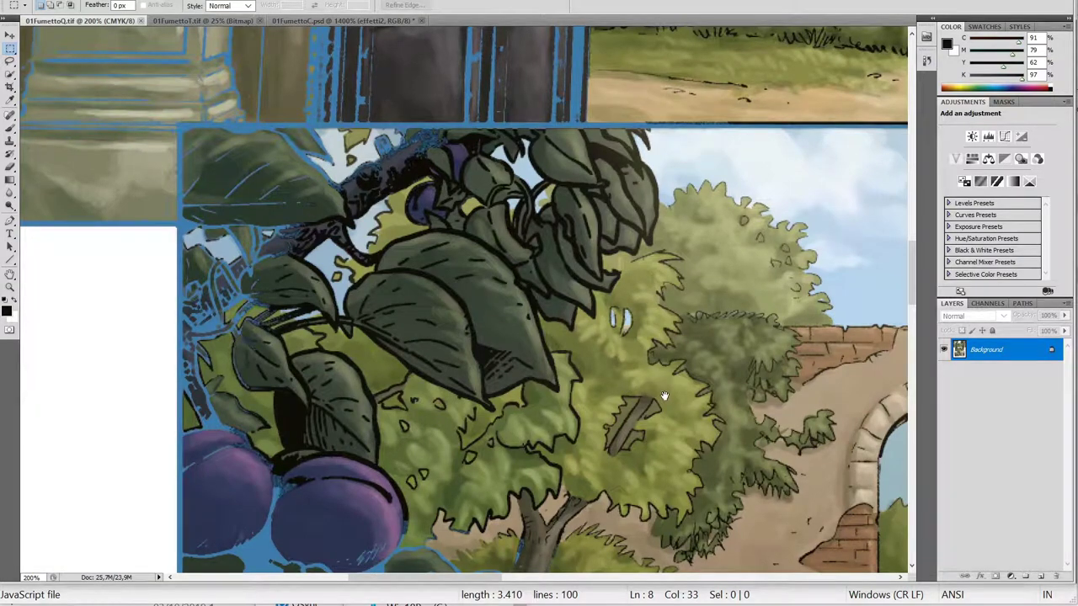
mouse_move(611, 380)
mouse_down()
mouse_move(781, 299)
mouse_move(527, 301)
mouse_up()
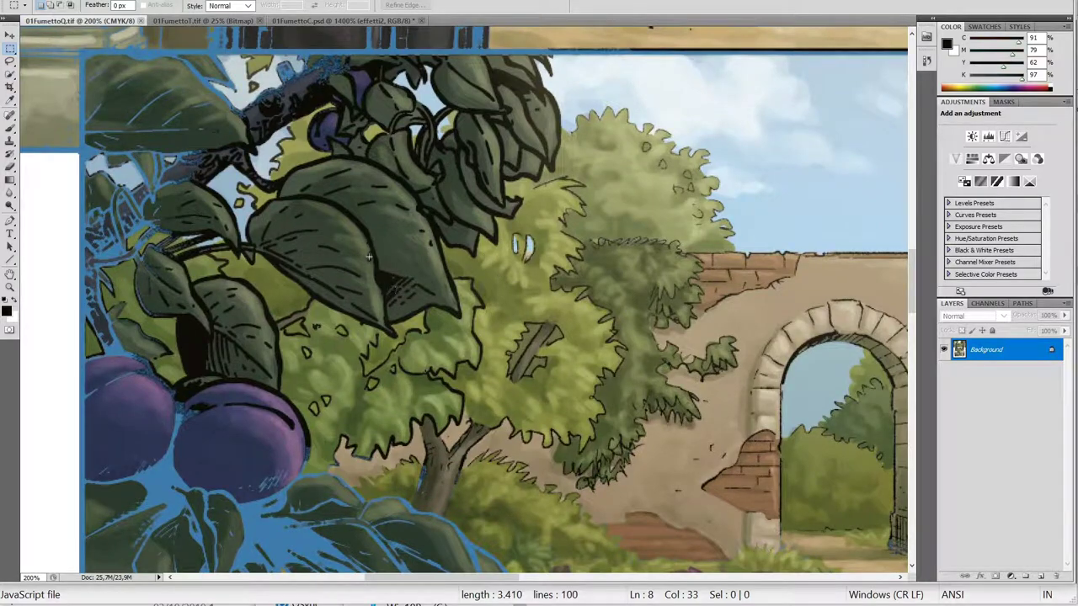
Line up the garden panel on the bitmap line-art page and the coloured page.
click(206, 20)
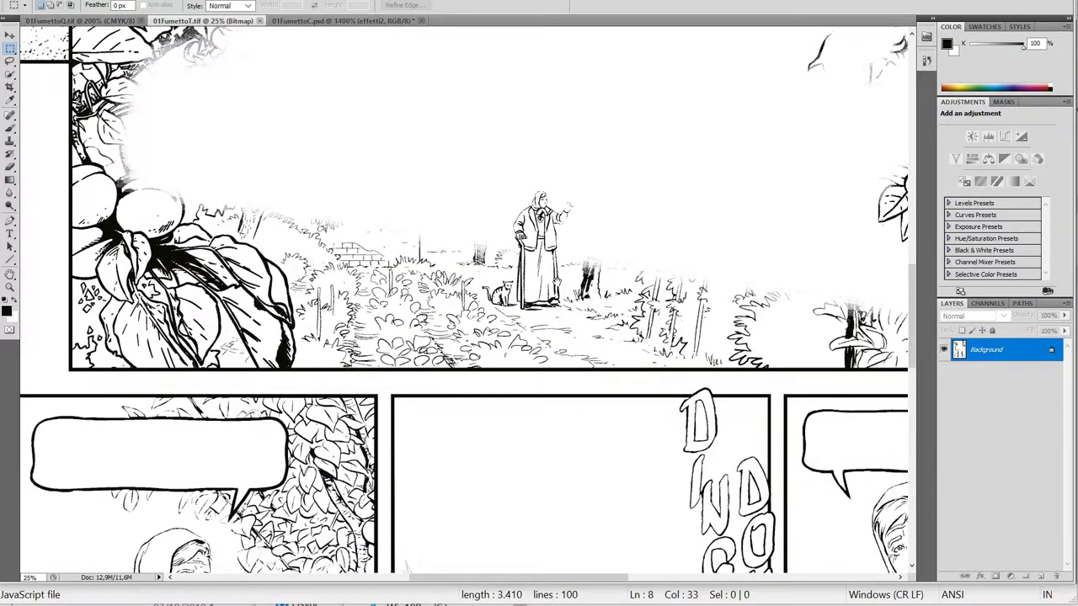
key(ctrl+plus)
mouse_move(442, 265)
mouse_down()
mouse_move(551, 356)
mouse_move(551, 329)
mouse_up()
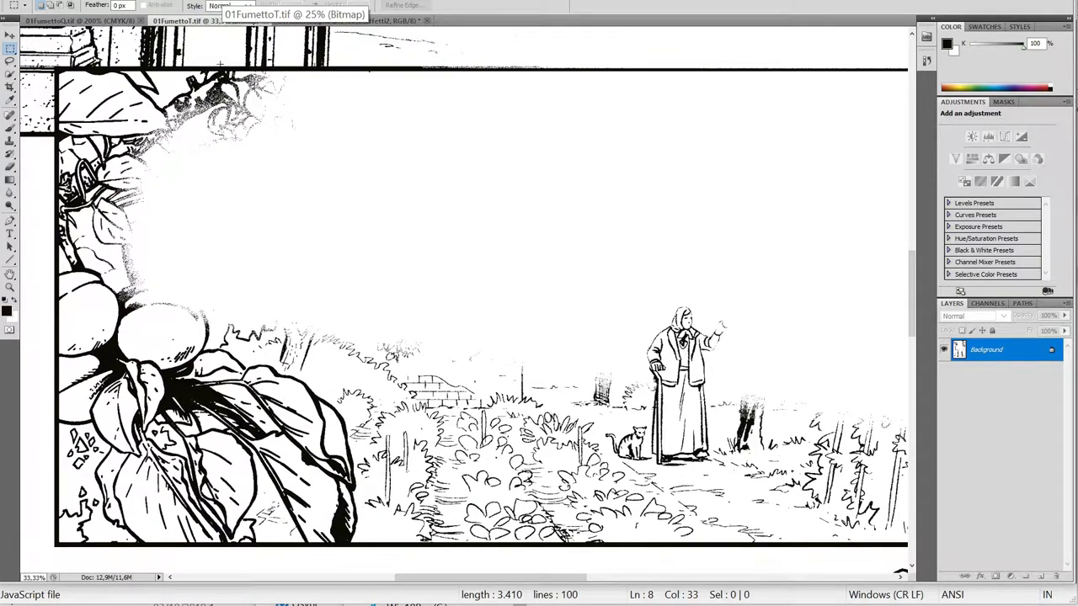
click(127, 21)
drag(349, 354, 320, 345)
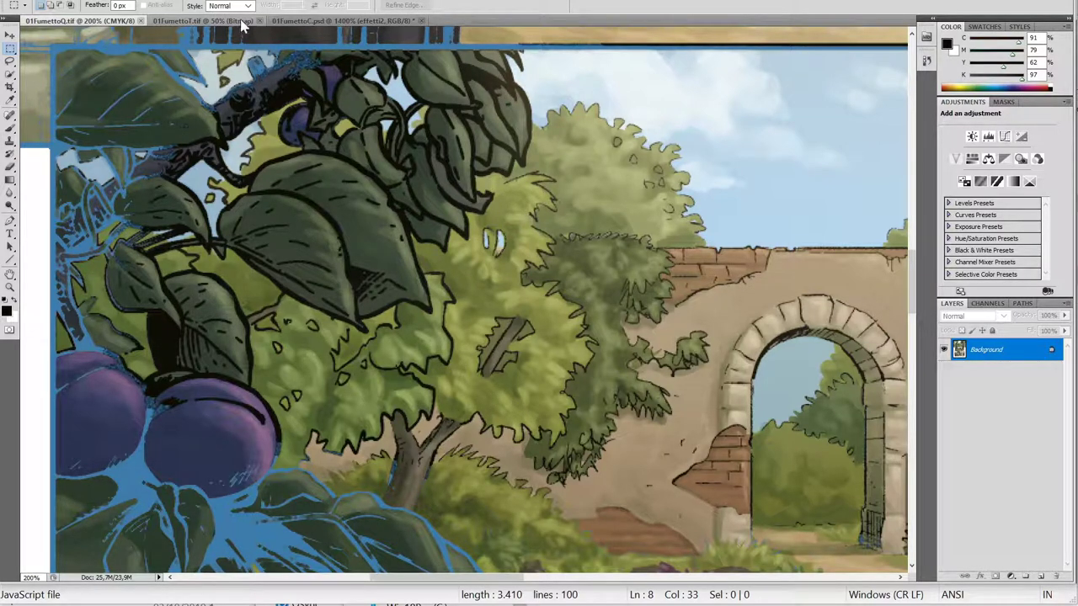
Flip between the line-art and coloured pages to compare them.
click(242, 22)
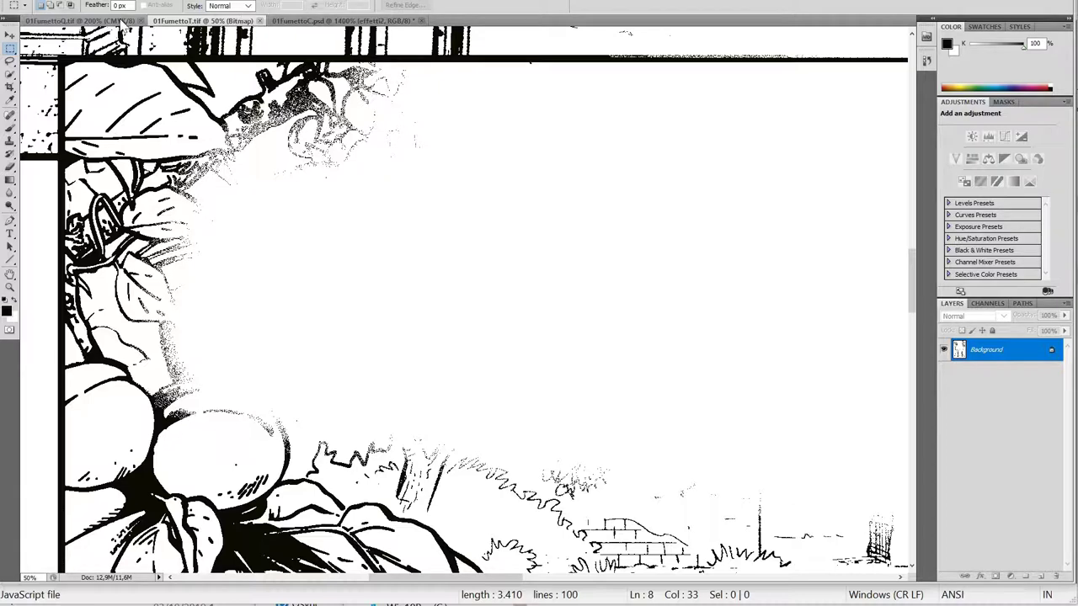
click(139, 22)
click(232, 21)
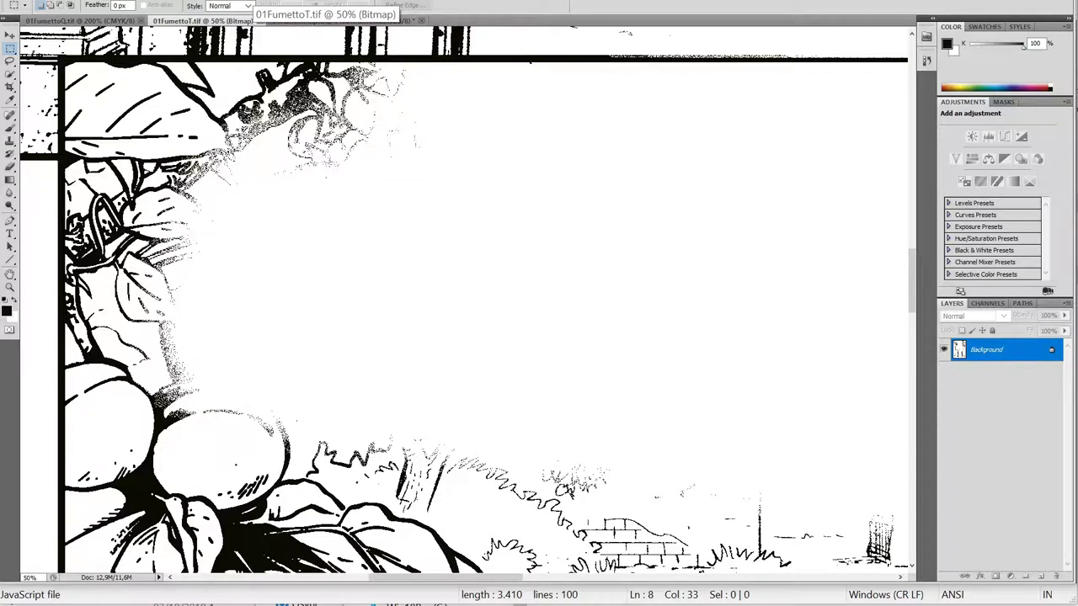
key(ctrl+shift+Tab)
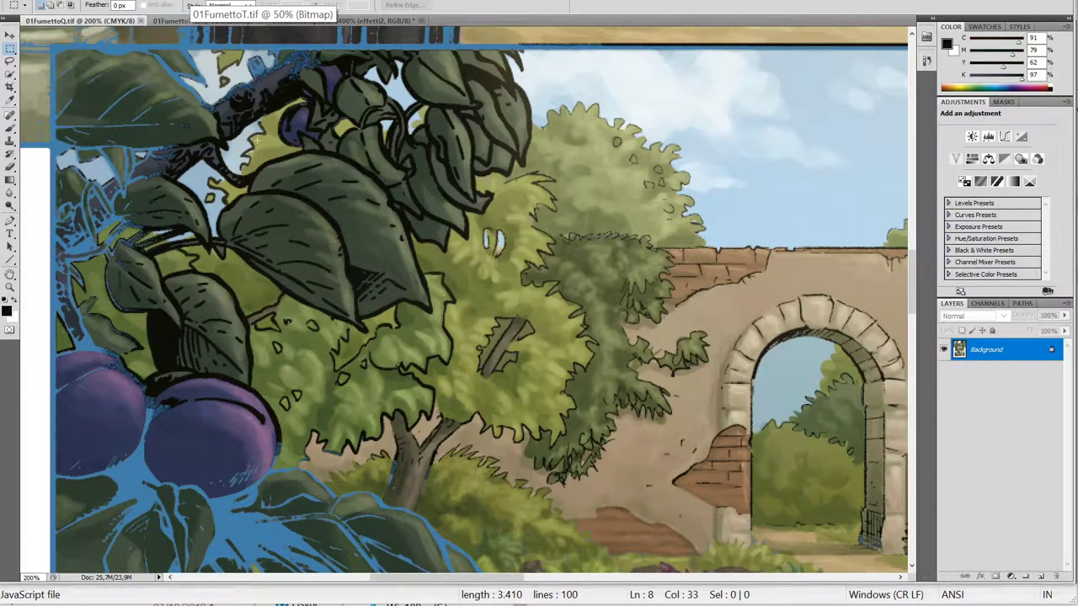
click(195, 20)
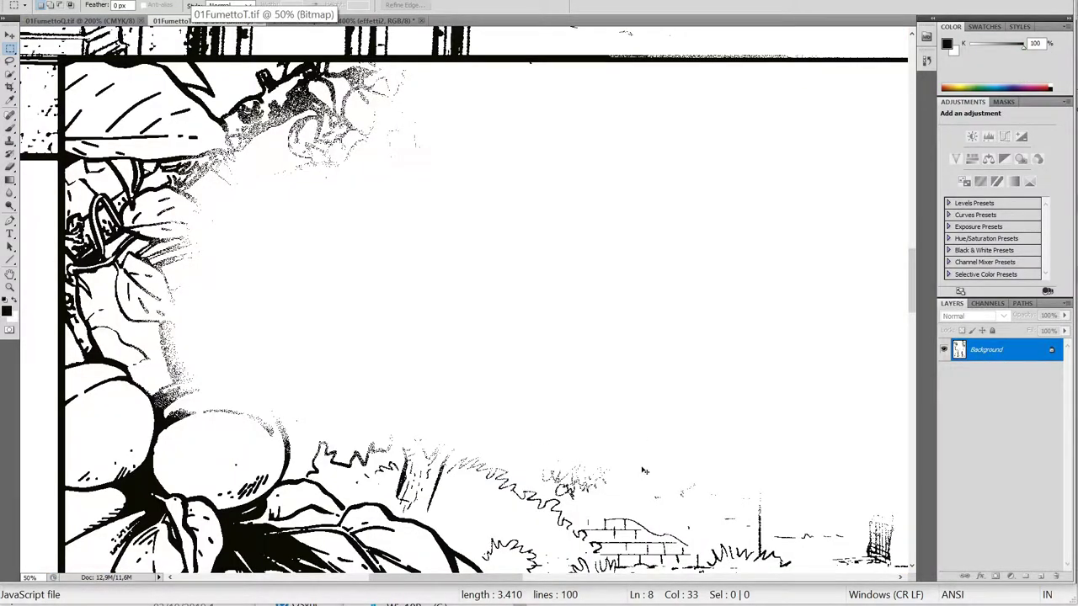
Zoom both pages onto the old woman and cat panels.
key(ctrl+minus)
key(ctrl+minus)
key(ctrl+minus)
key(ctrl+minus)
key(ctrl+minus)
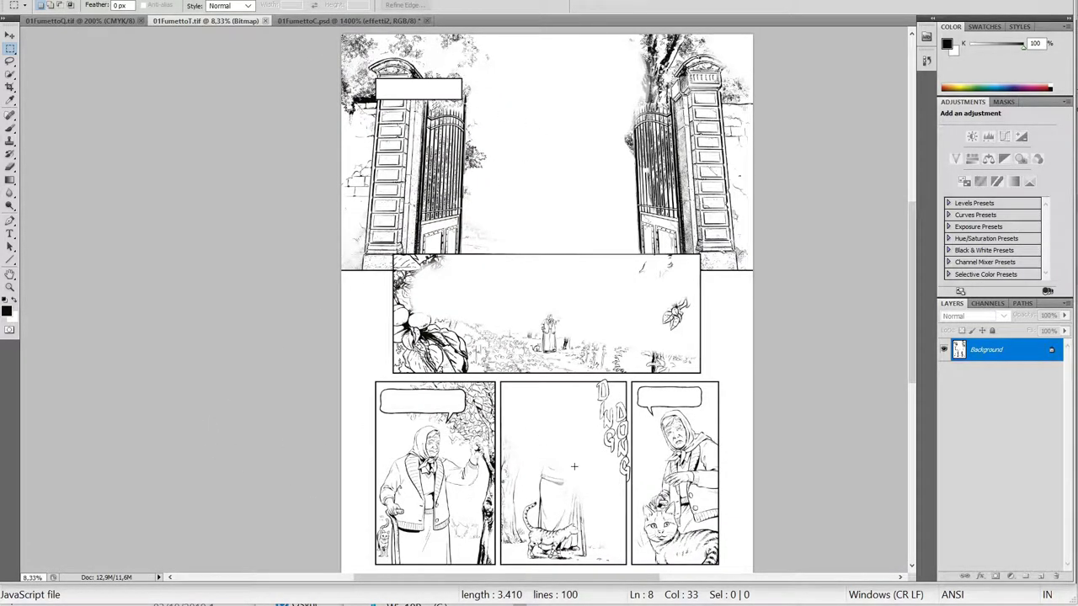
drag(581, 467, 730, 329)
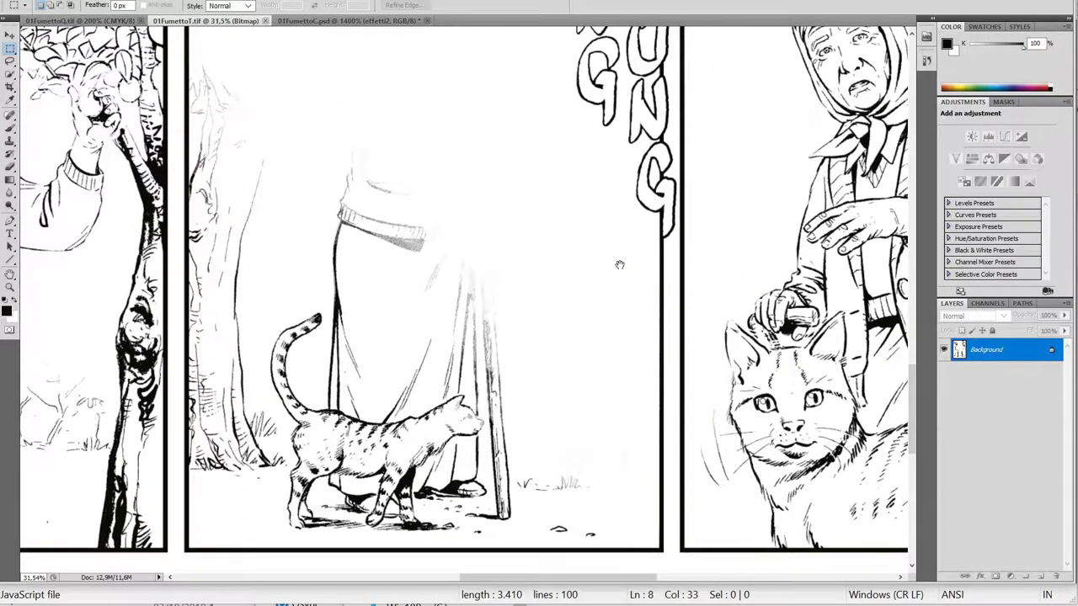
click(106, 22)
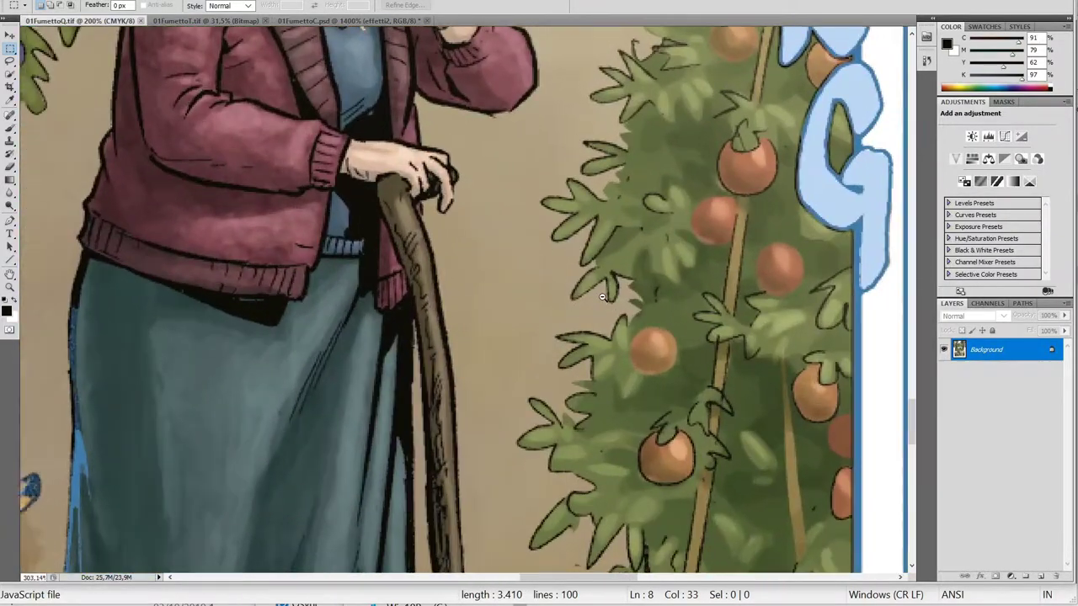
mouse_move(602, 296)
mouse_down()
mouse_move(520, 300)
mouse_move(635, 267)
mouse_up()
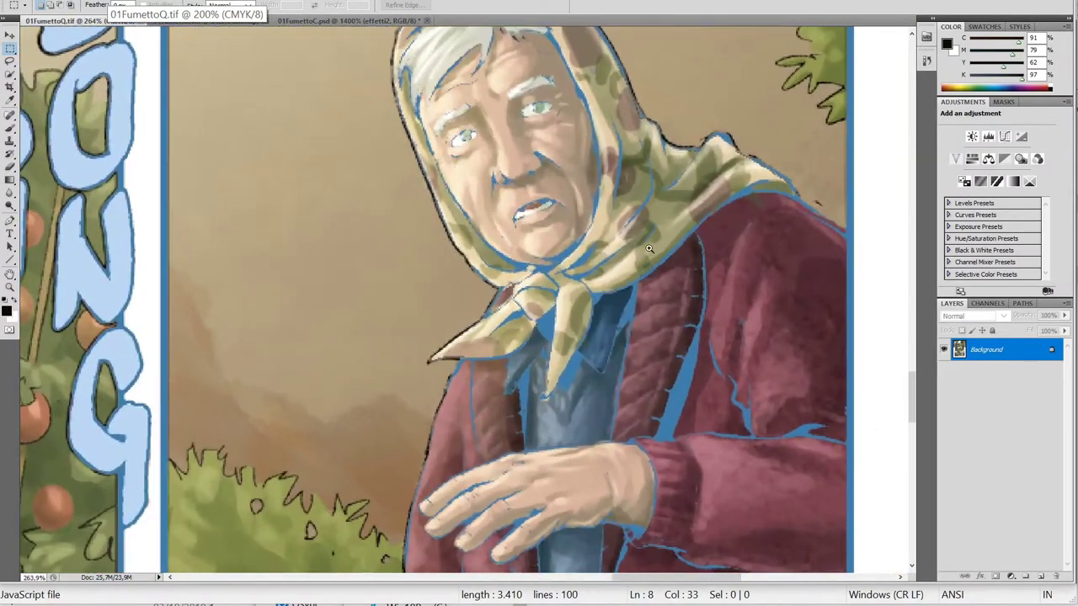
drag(635, 266, 411, 388)
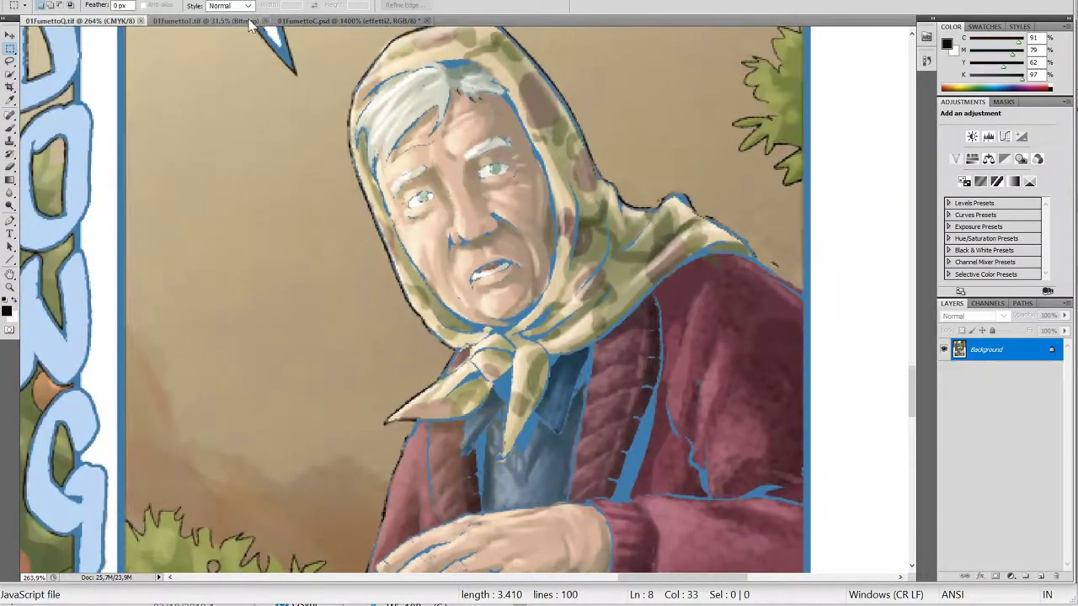
Compare the old woman, cat and tree panel in line art and colour.
key(ctrl+Tab)
drag(778, 334, 459, 392)
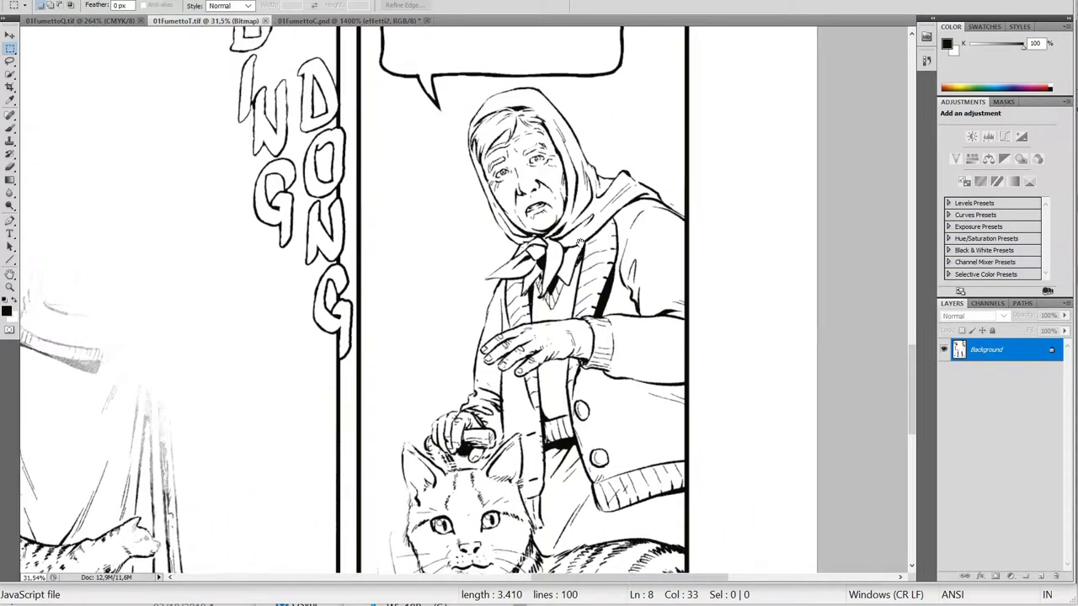
drag(404, 284, 570, 409)
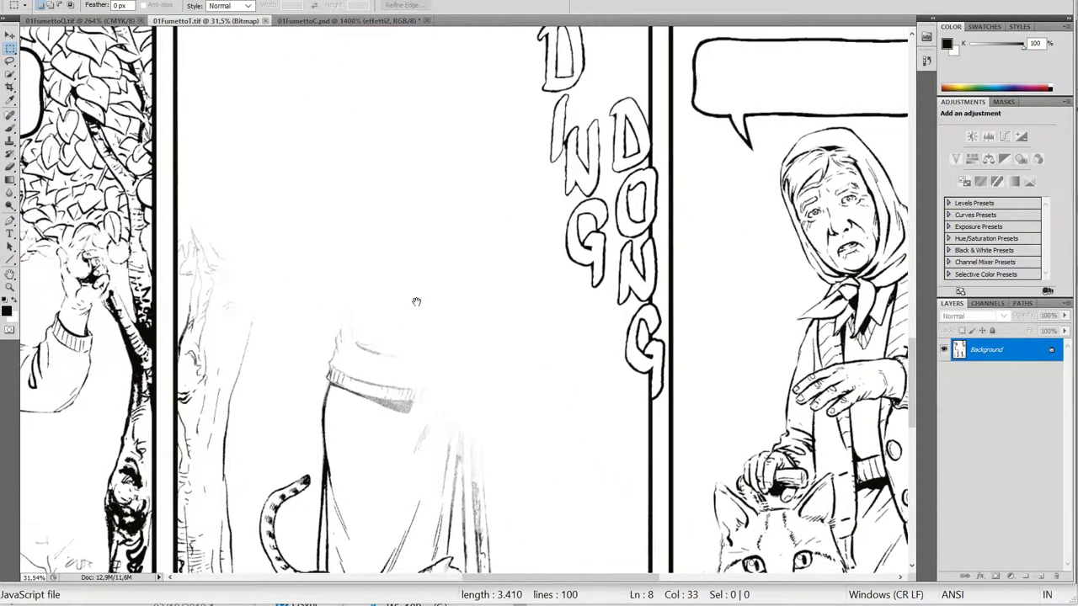
key(ctrl+shift+Tab)
mouse_move(180, 447)
mouse_down()
mouse_move(423, 346)
mouse_move(664, 359)
mouse_up()
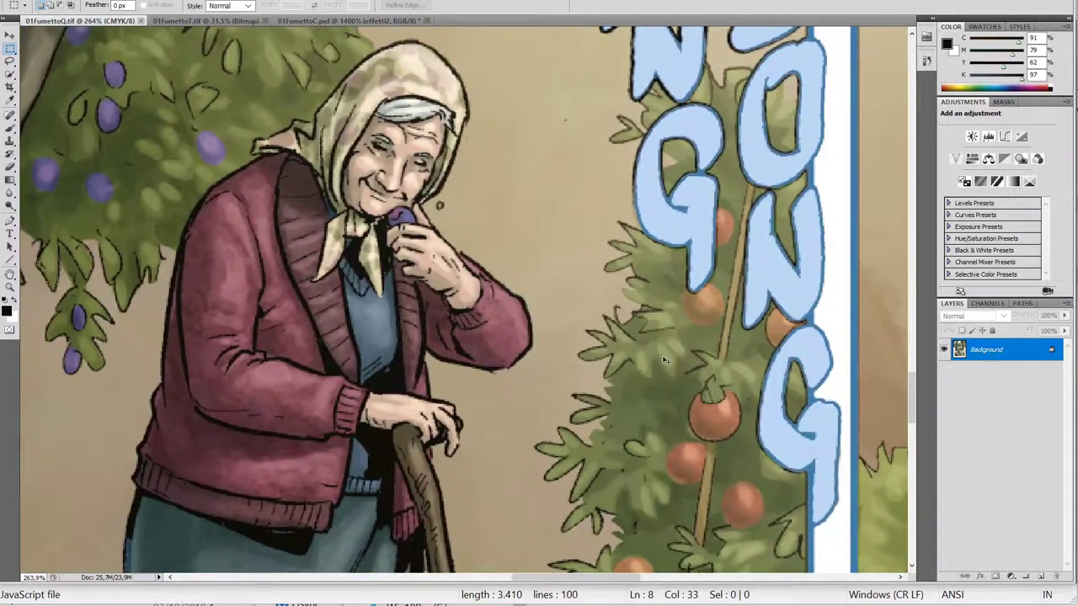
Zoom the coloured page out step by step until the whole page shows.
key(ctrl+minus)
drag(558, 401, 707, 327)
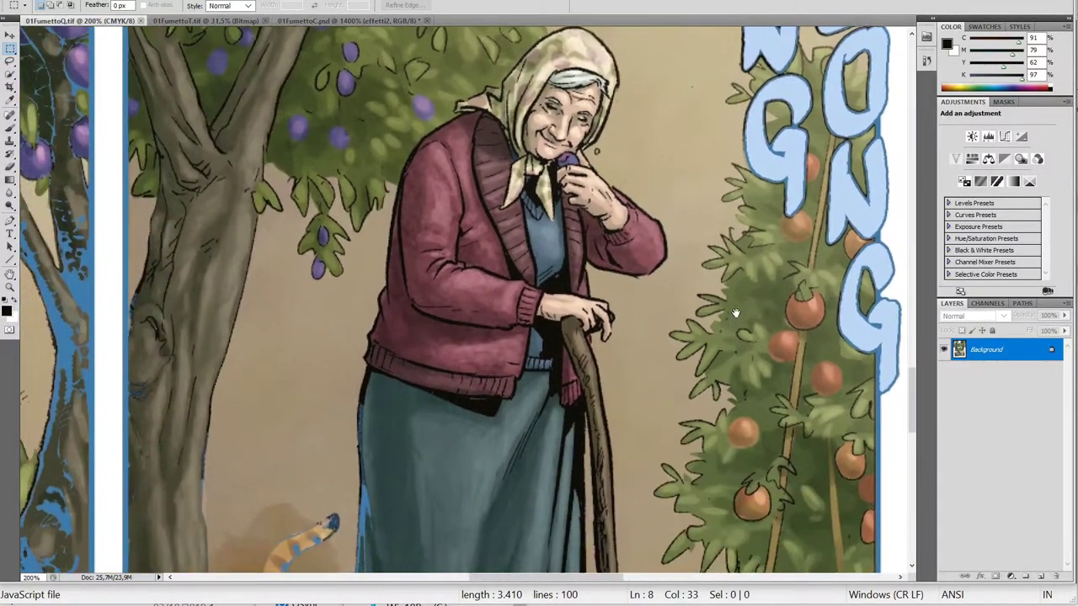
key(ctrl+minus)
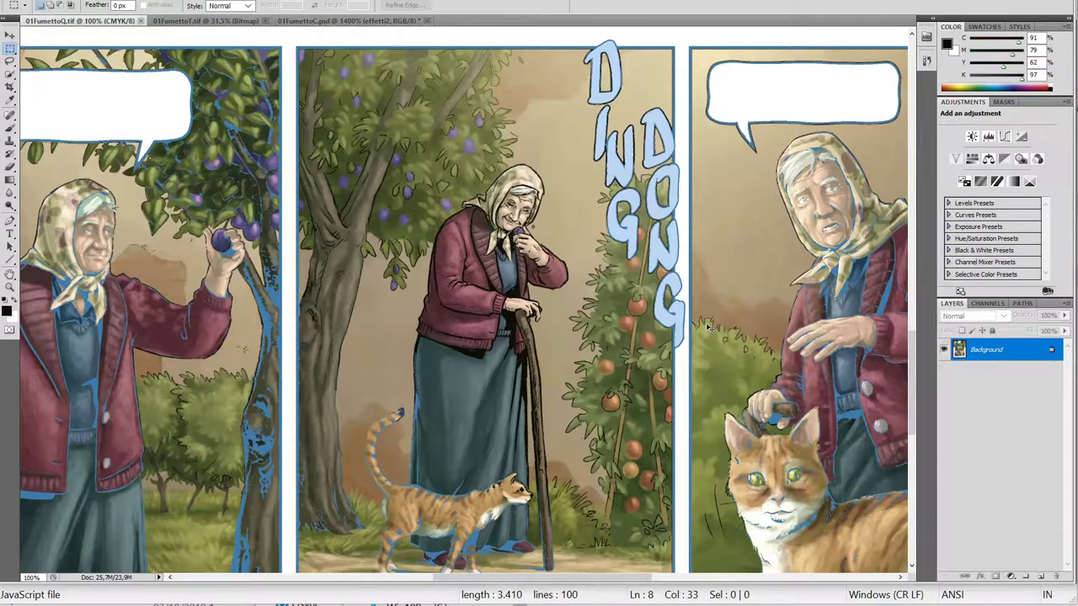
drag(604, 373, 617, 338)
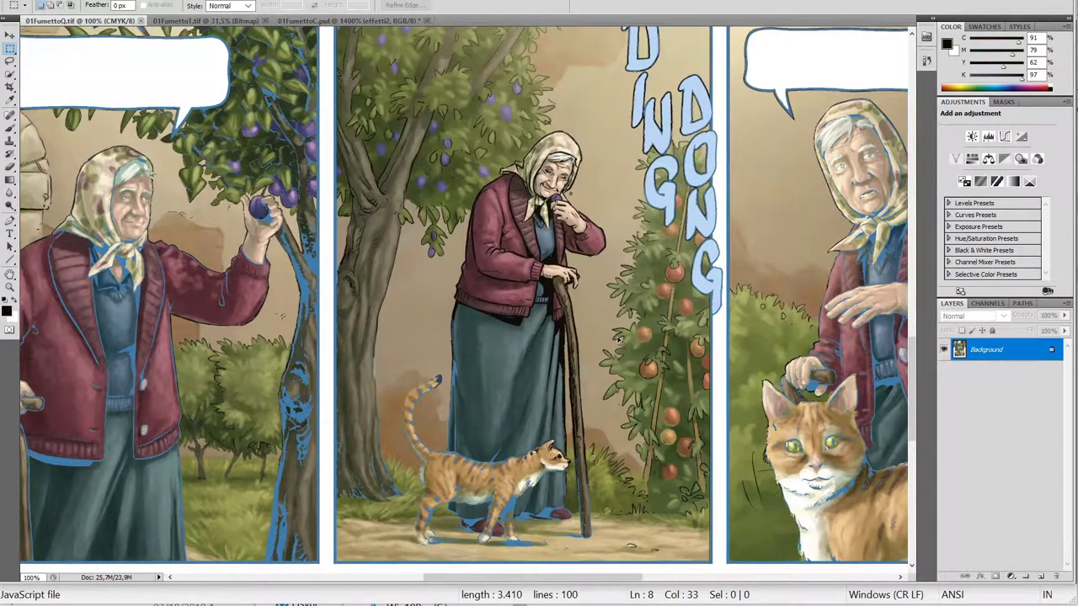
key(ctrl+minus)
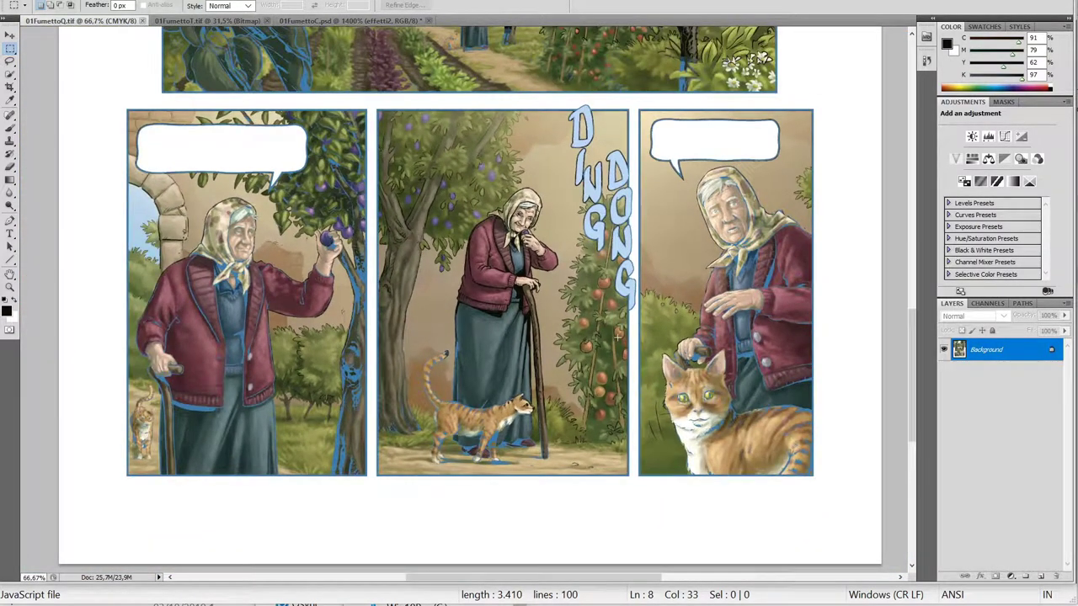
click(85, 1)
mouse_move(127, 4)
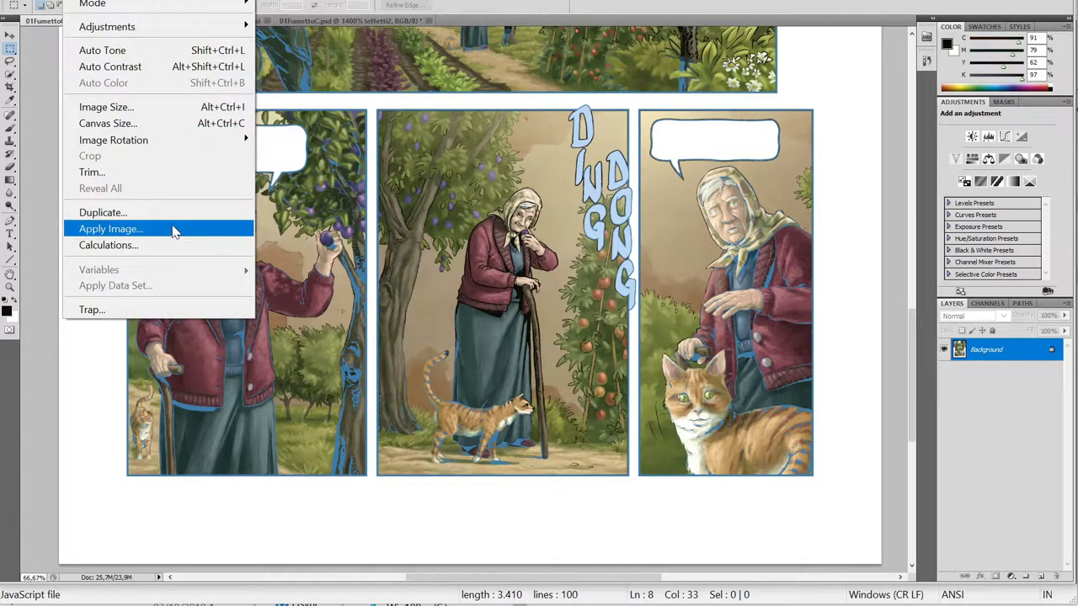
Resample 01FumettoQ.tif to a resolution of 1200 ppi.
click(106, 107)
double_click(518, 229)
text(1200)
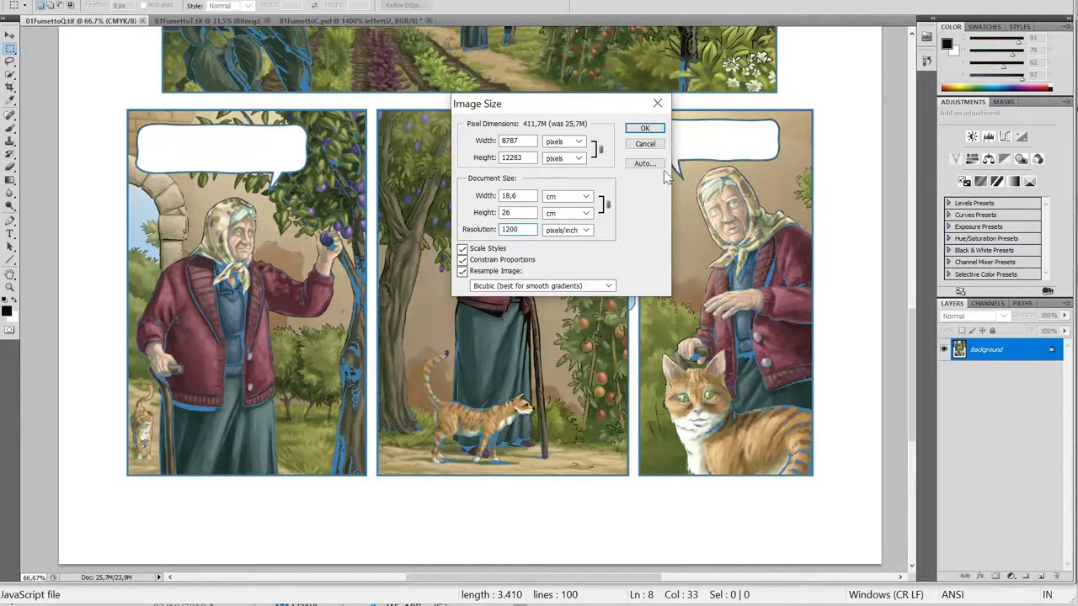
click(644, 128)
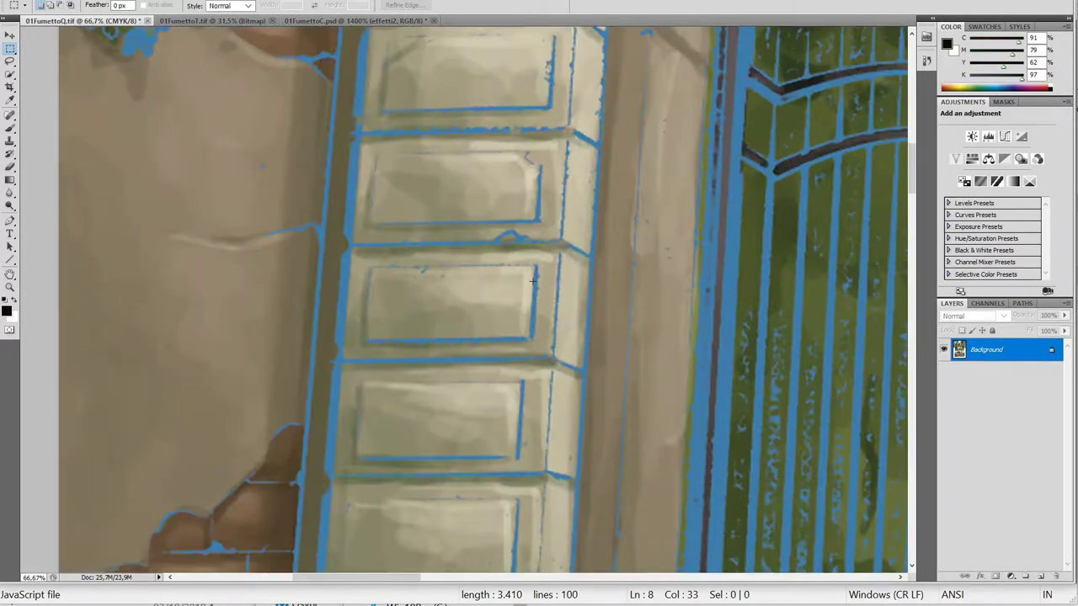
Paste the line art from 01FumettoT.tif as Layer 1 in Multiply blend mode.
key(ctrl+Tab)
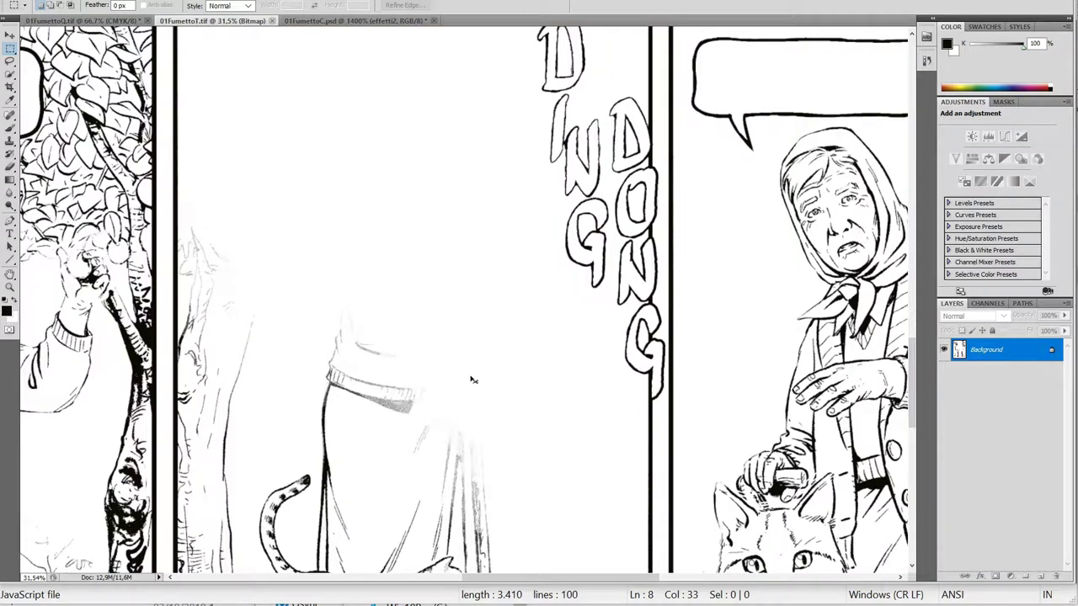
key(ctrl+shift+Tab)
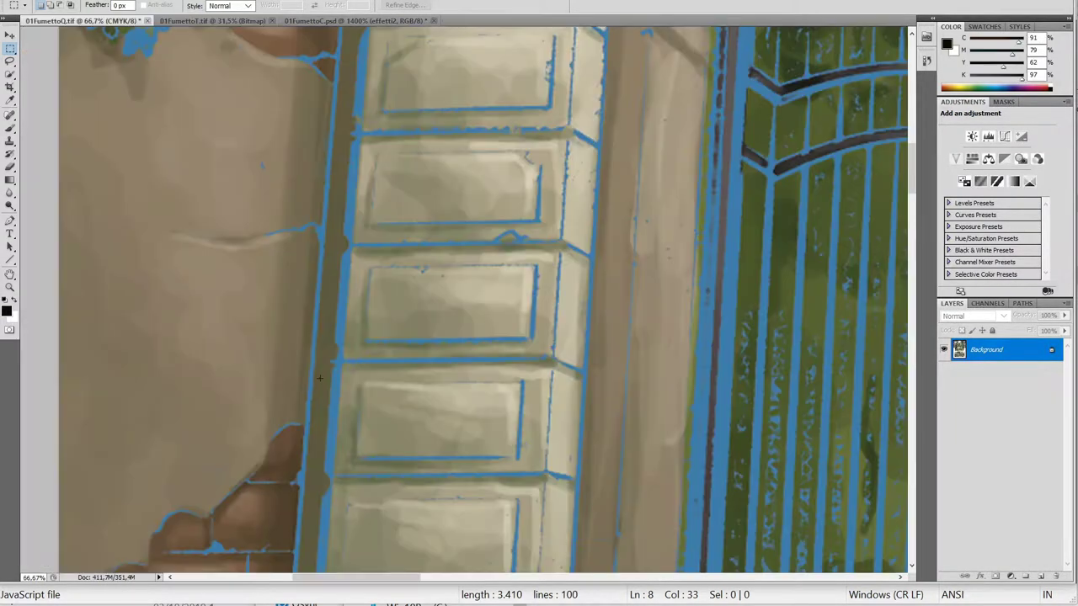
key(ctrl+v)
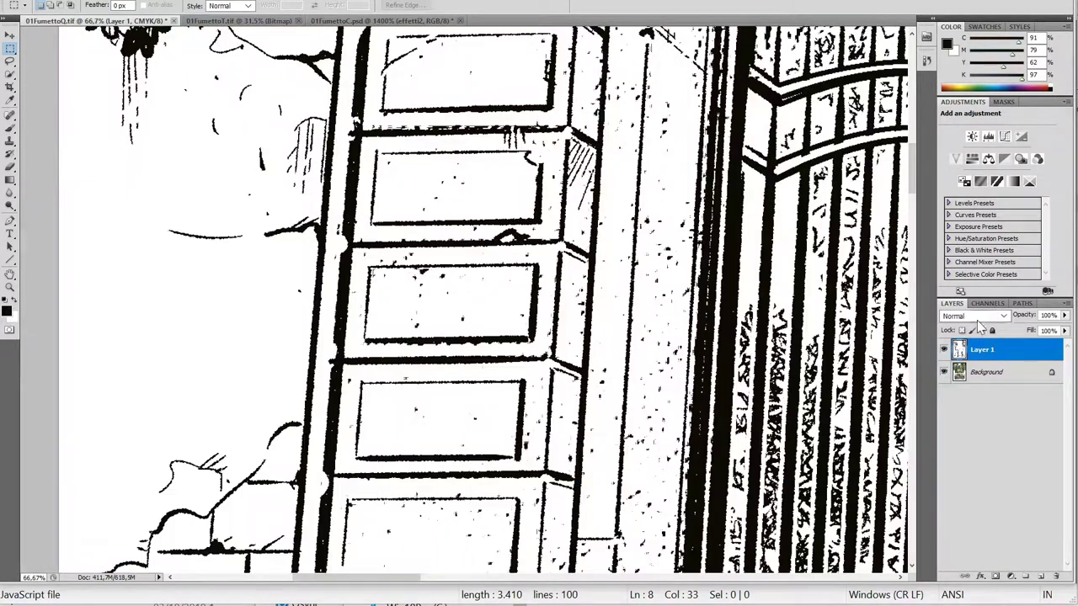
click(972, 316)
click(973, 375)
At 100% on the tree and plums, toggle Layer 1 to check the overlay.
mouse_move(494, 180)
mouse_down()
mouse_move(476, 417)
mouse_move(354, 291)
mouse_up()
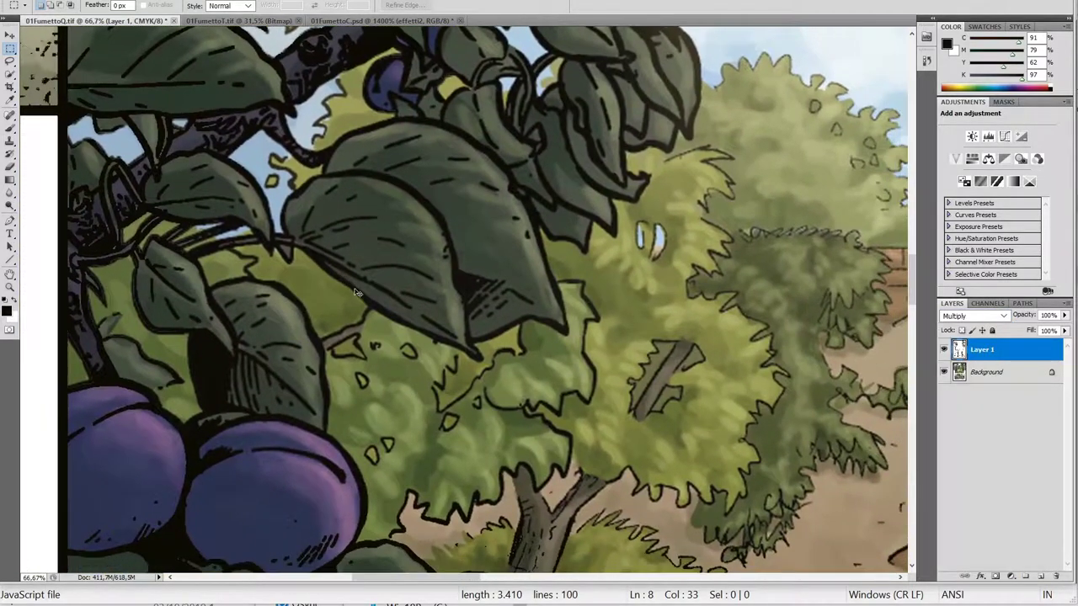
key(ctrl+plus)
mouse_move(474, 326)
mouse_down()
mouse_move(685, 365)
mouse_move(693, 377)
mouse_up()
click(944, 349)
click(944, 352)
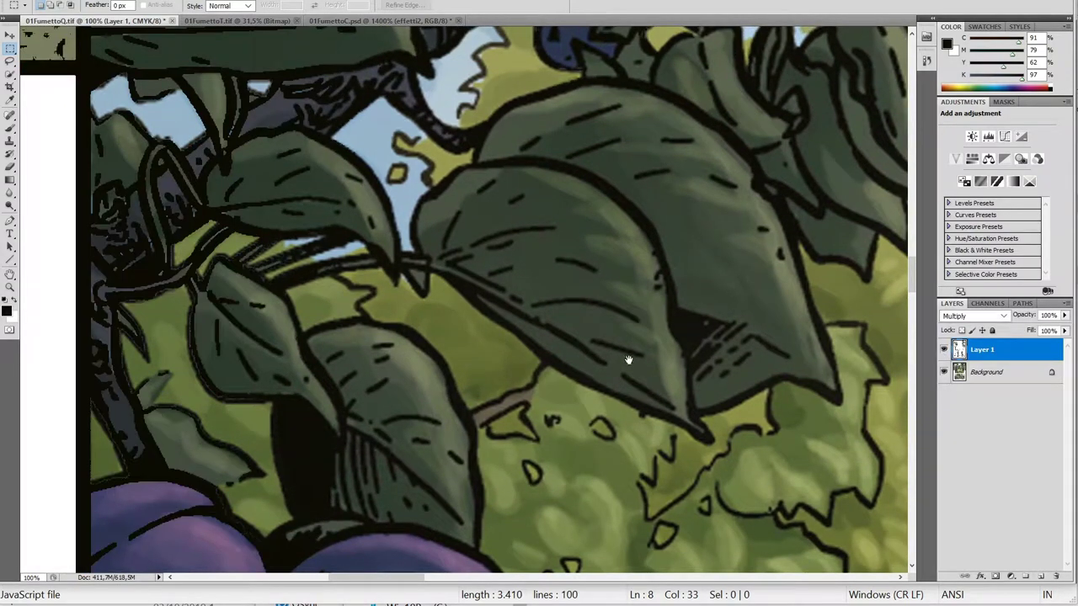
click(943, 352)
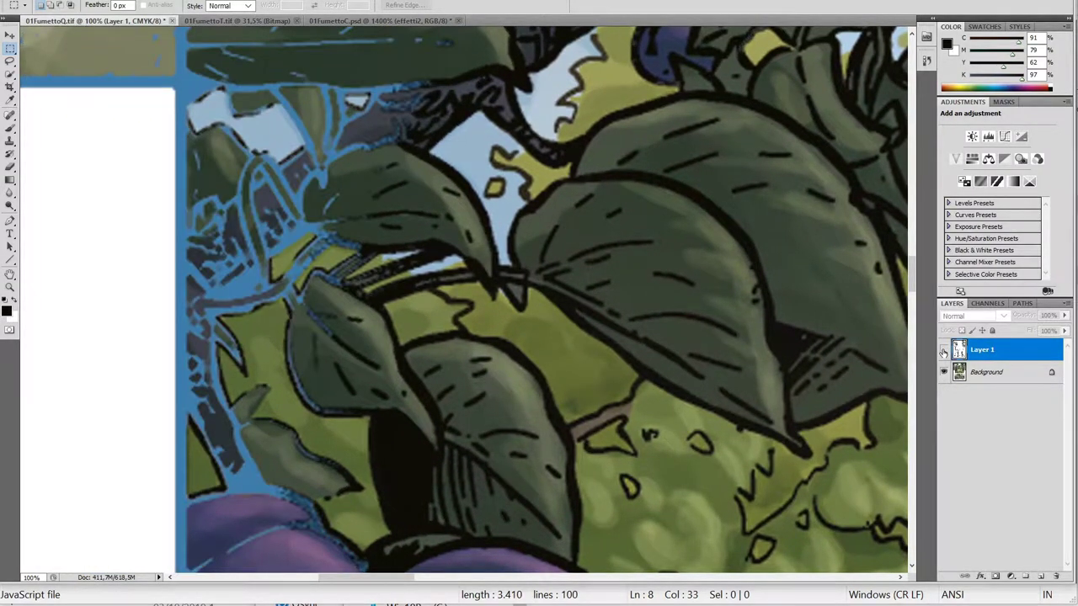
click(944, 352)
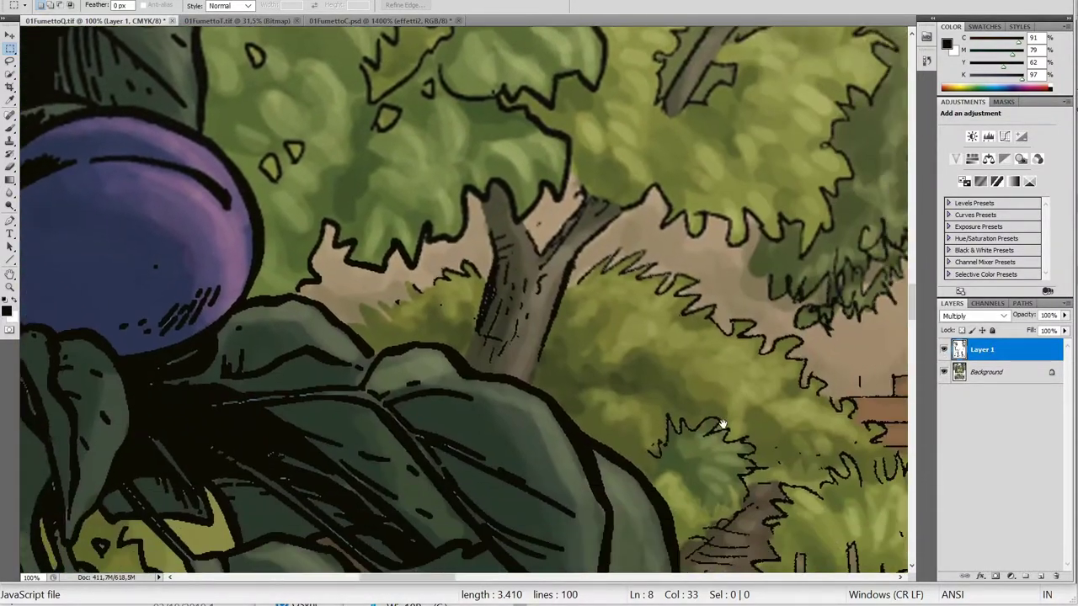
Move to the next panel and toggle Layer 1 to compare colours alone.
drag(721, 423, 590, 253)
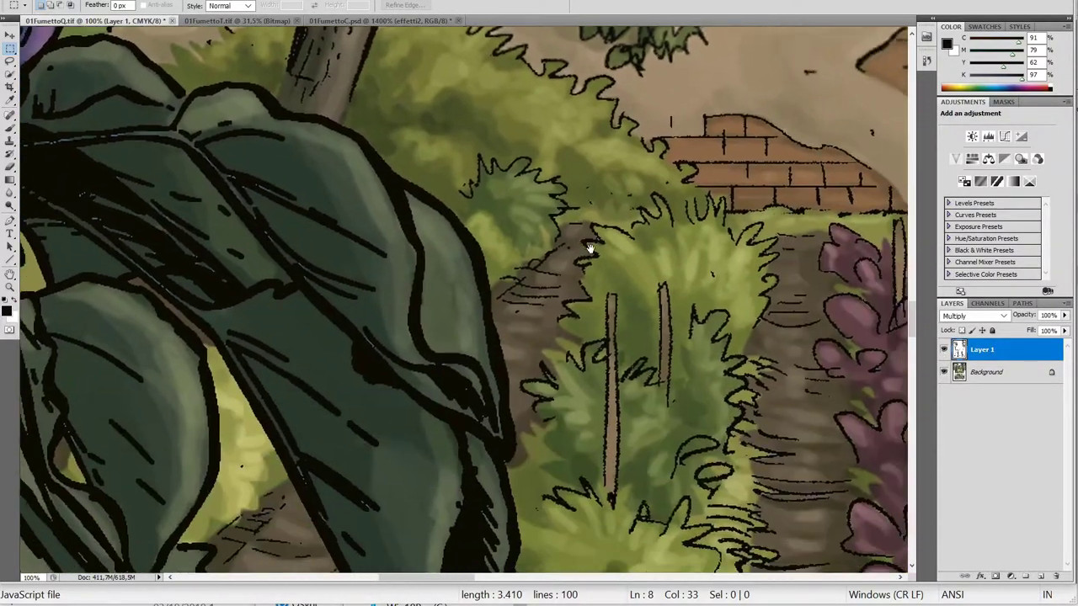
scroll(676, 227, down, 5)
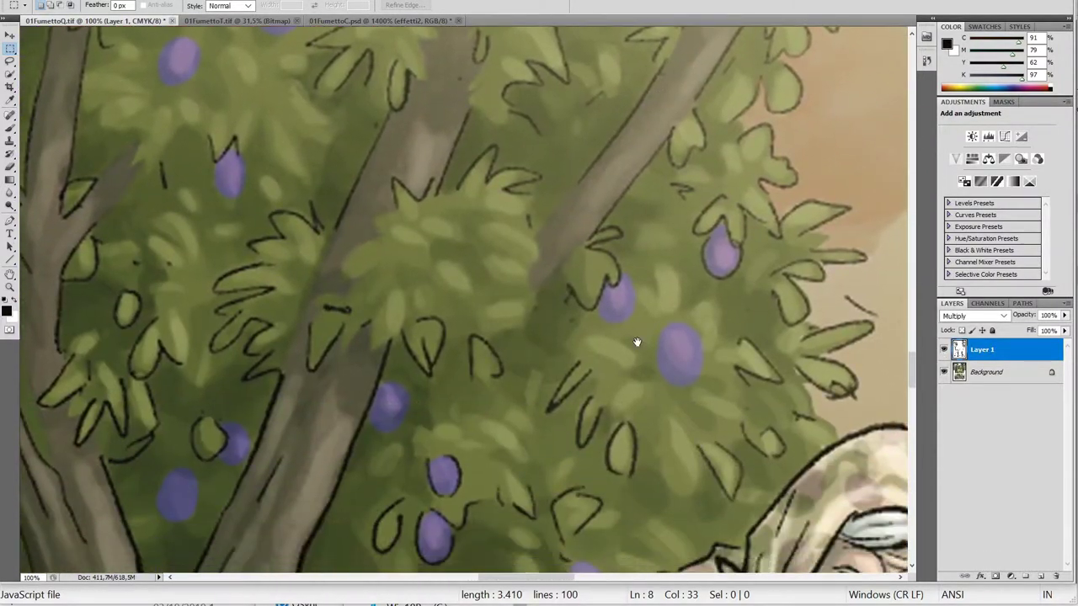
scroll(649, 378, down, 5)
scroll(589, 252, down, 5)
scroll(558, 173, down, 5)
scroll(618, 289, down, 2)
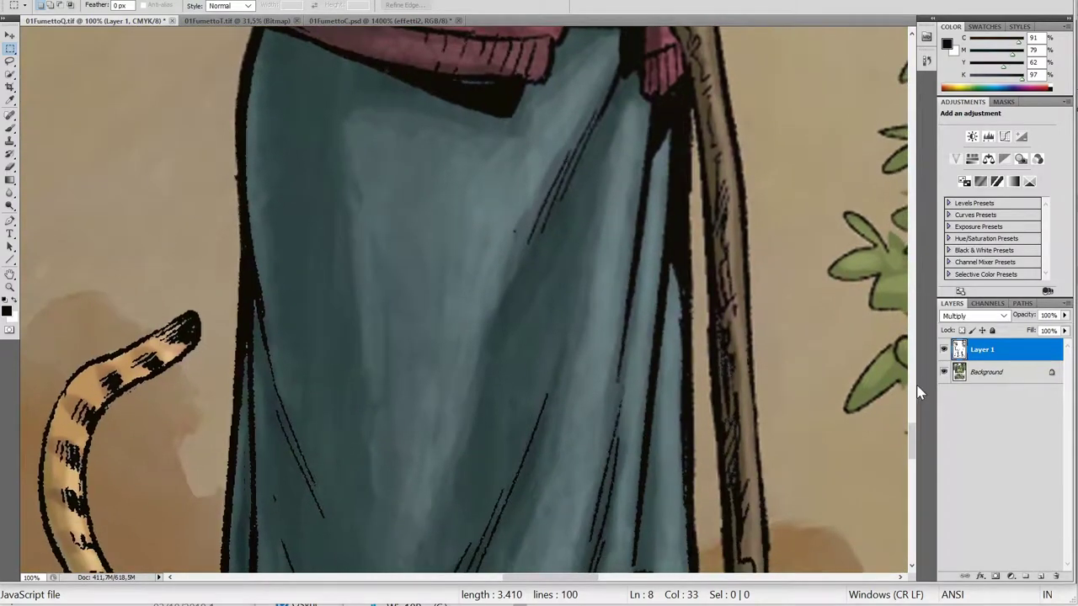
click(944, 350)
click(944, 350)
click(944, 351)
Check the line-art overlay on the cat's body by toggling Layer 1.
scroll(771, 337, up, 1)
drag(761, 452, 749, 294)
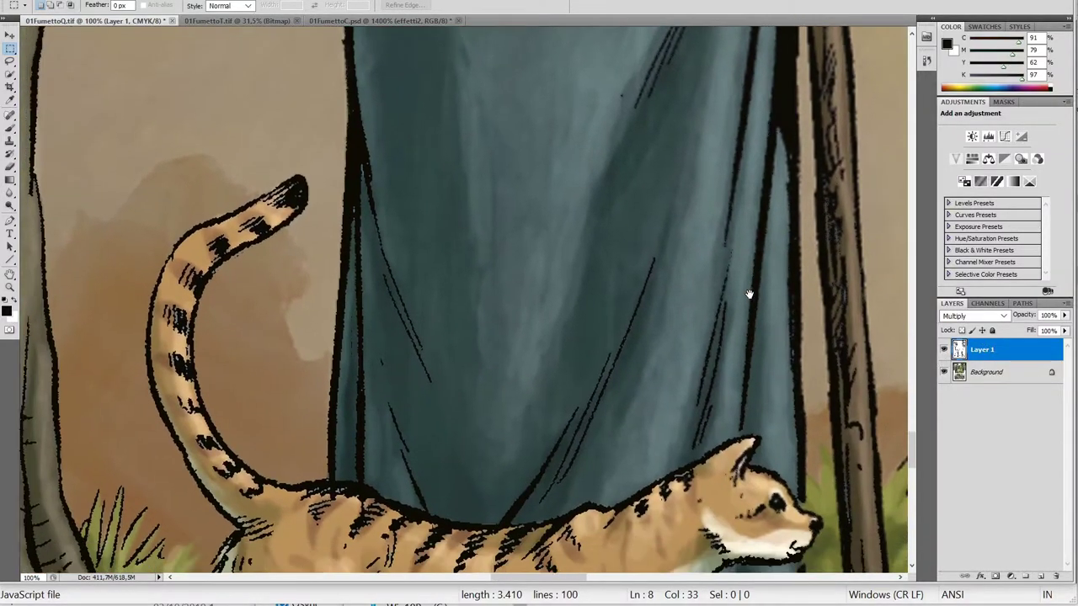
scroll(749, 295, down, 2)
scroll(645, 413, down, 1)
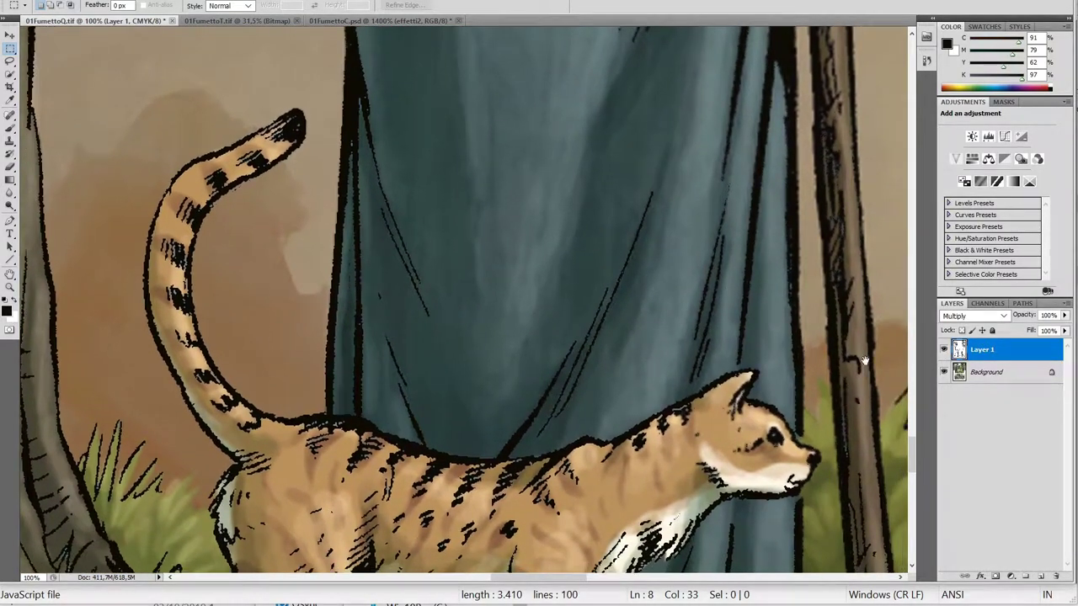
click(943, 351)
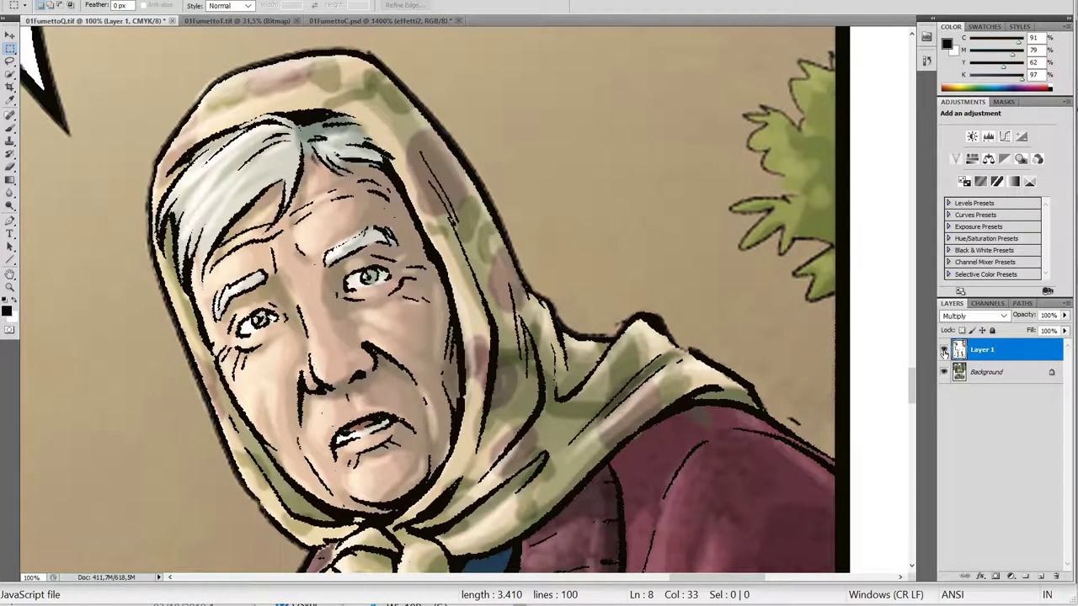
click(944, 349)
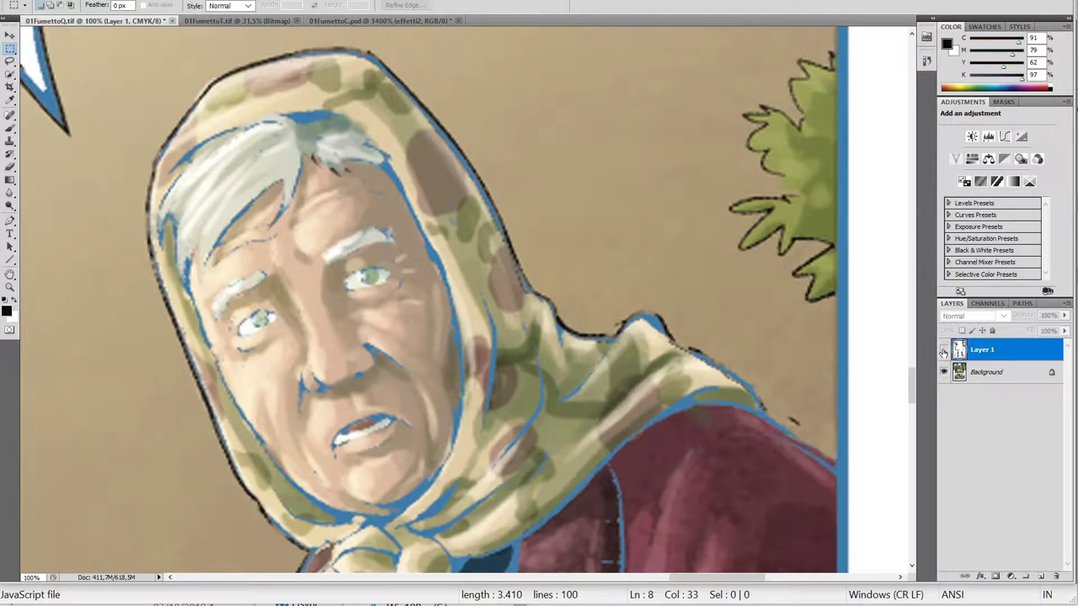
click(944, 350)
click(943, 350)
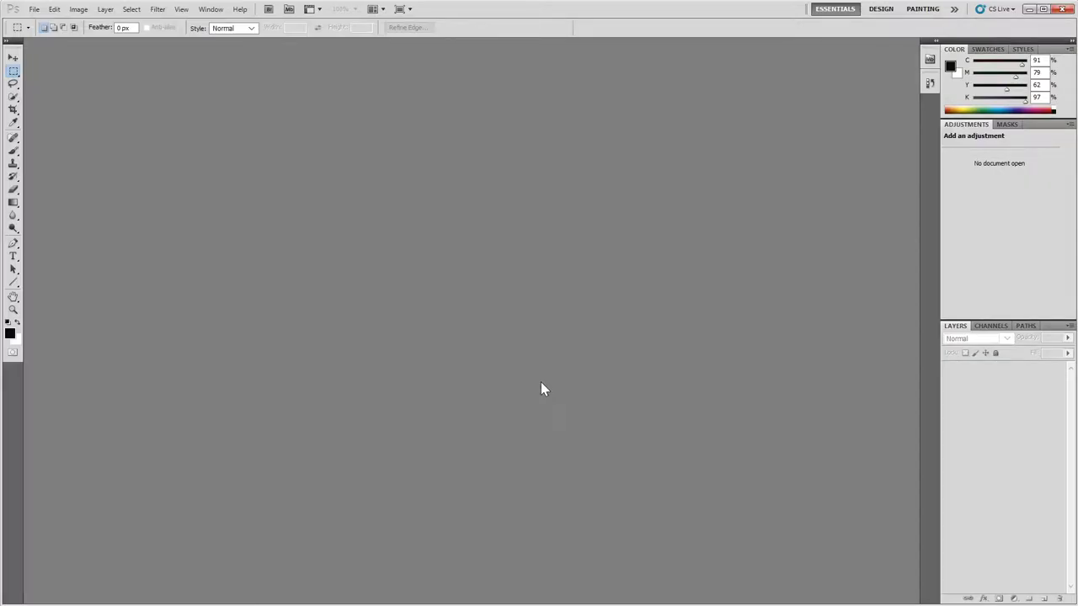
In Color Settings, keep Coated FOGRA39 (ISO 12647-2:2004) as the CMYK working space.
key(ctrl+shift+k)
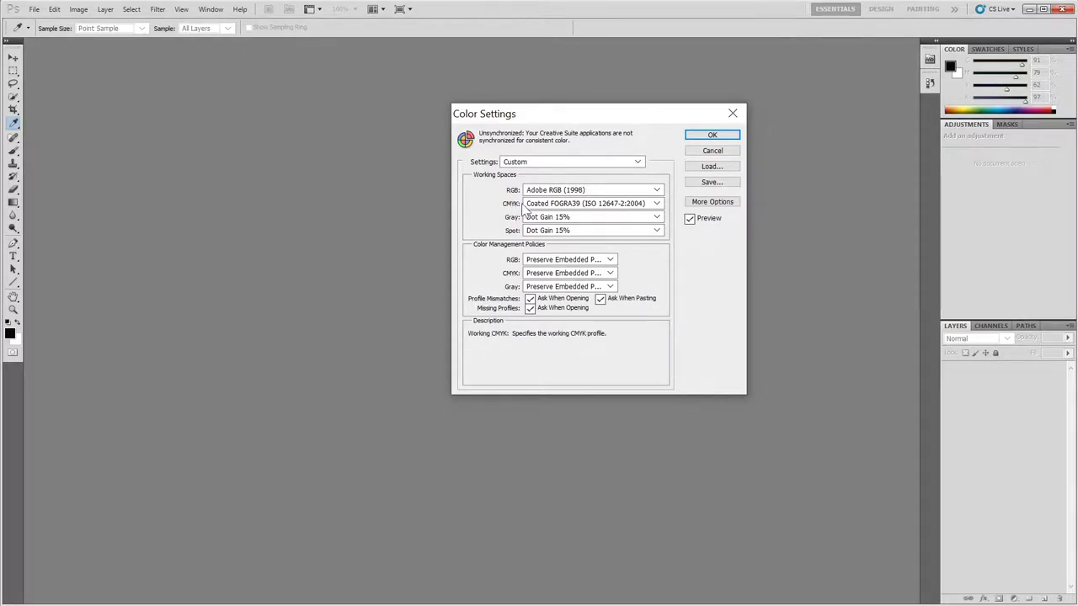
mouse_move(592, 203)
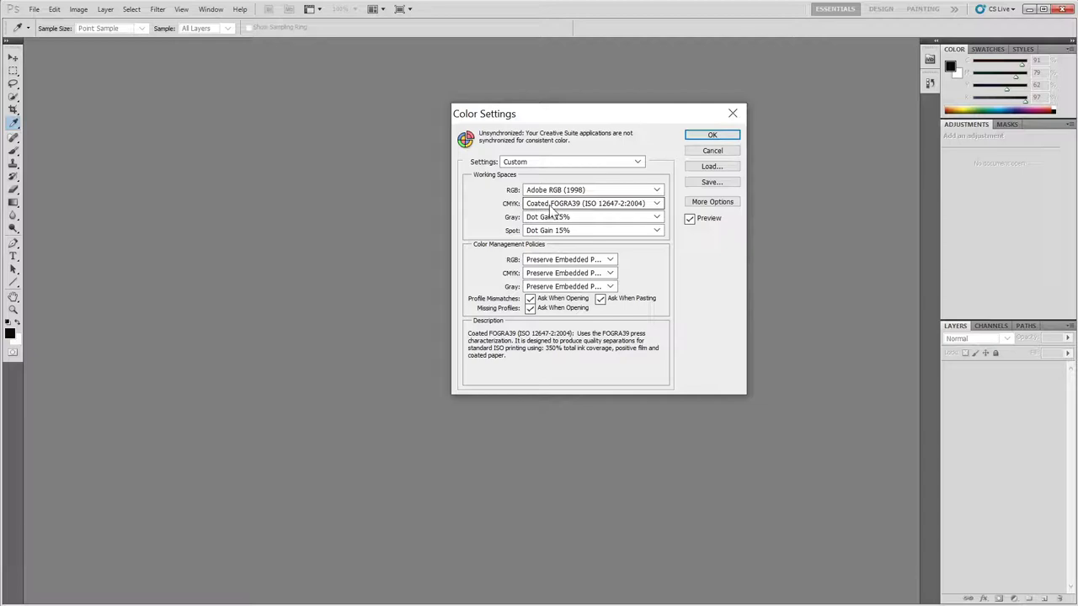
click(549, 207)
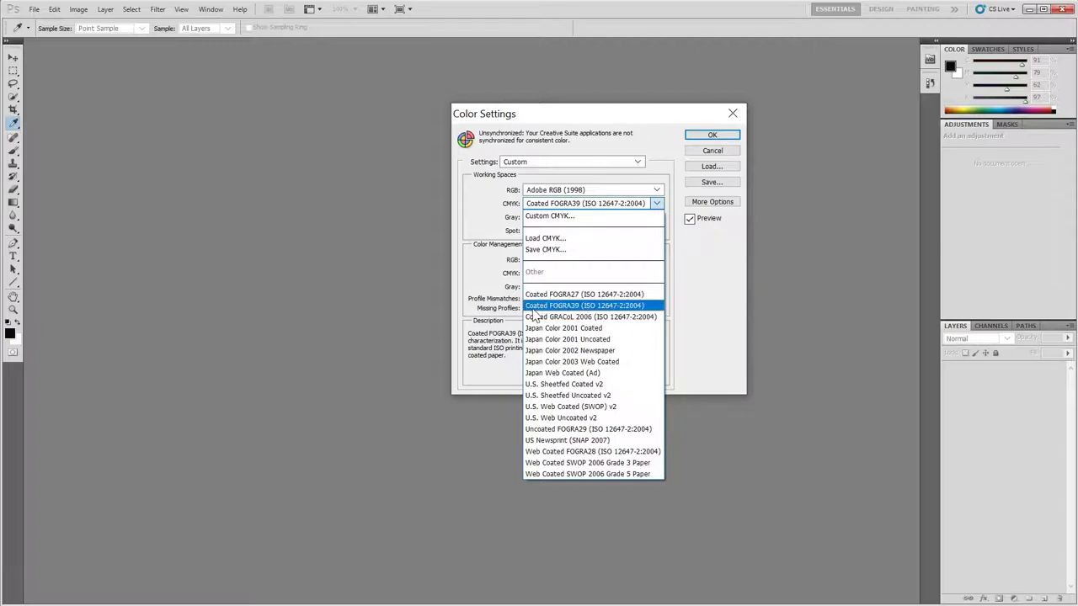
click(573, 206)
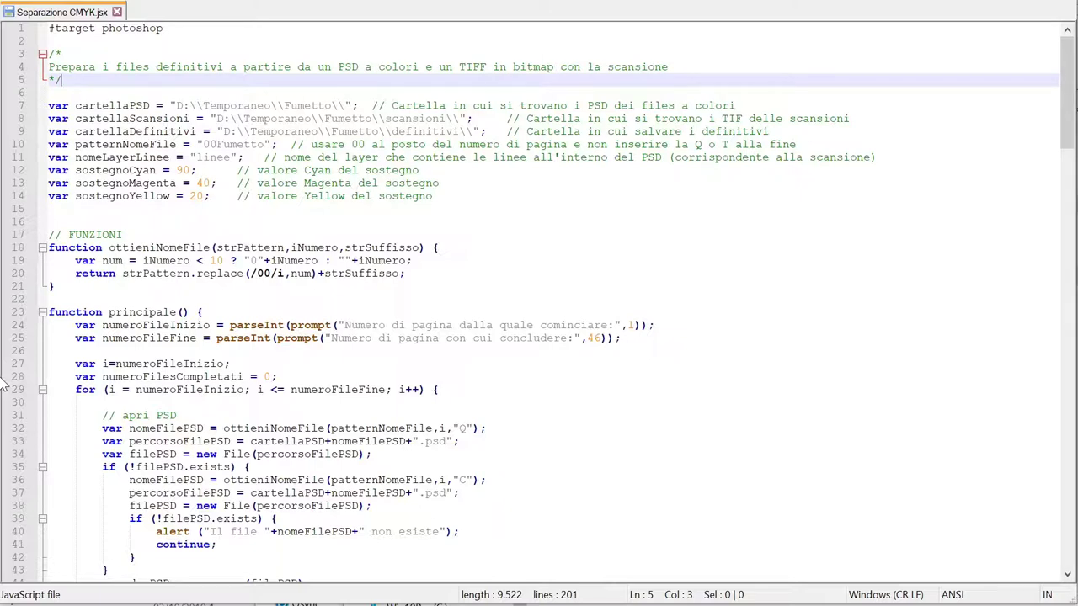
key(Down)
key(Down)
key(Home)
key(shift+Down)
key(shift+Down)
key(shift+Down)
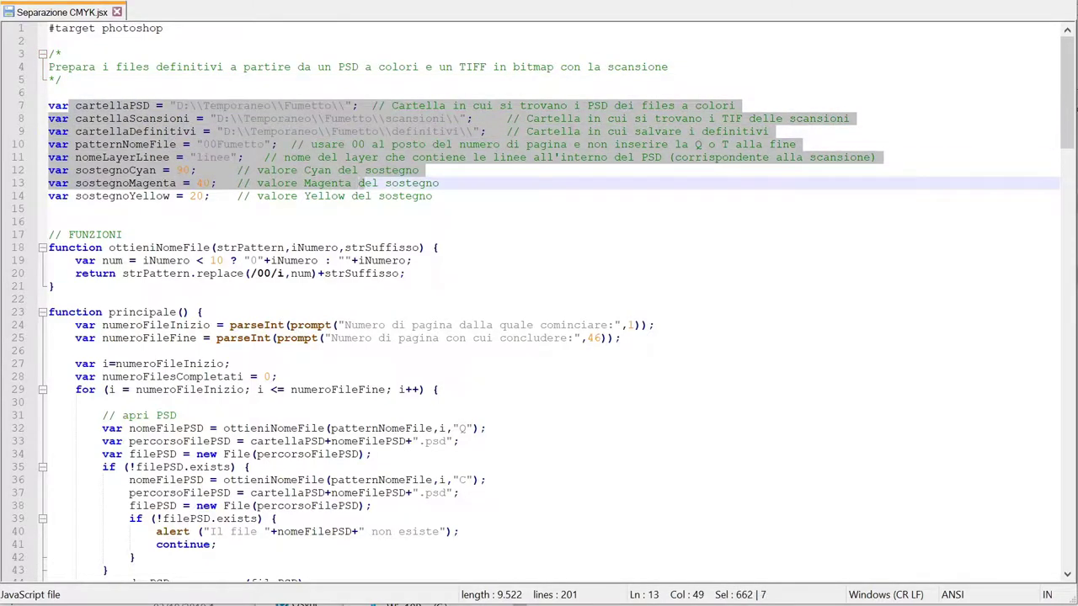
key(shift+Down)
key(shift+Down)
key(shift+Down)
key(shift+End)
key(Up)
key(Up)
key(Up)
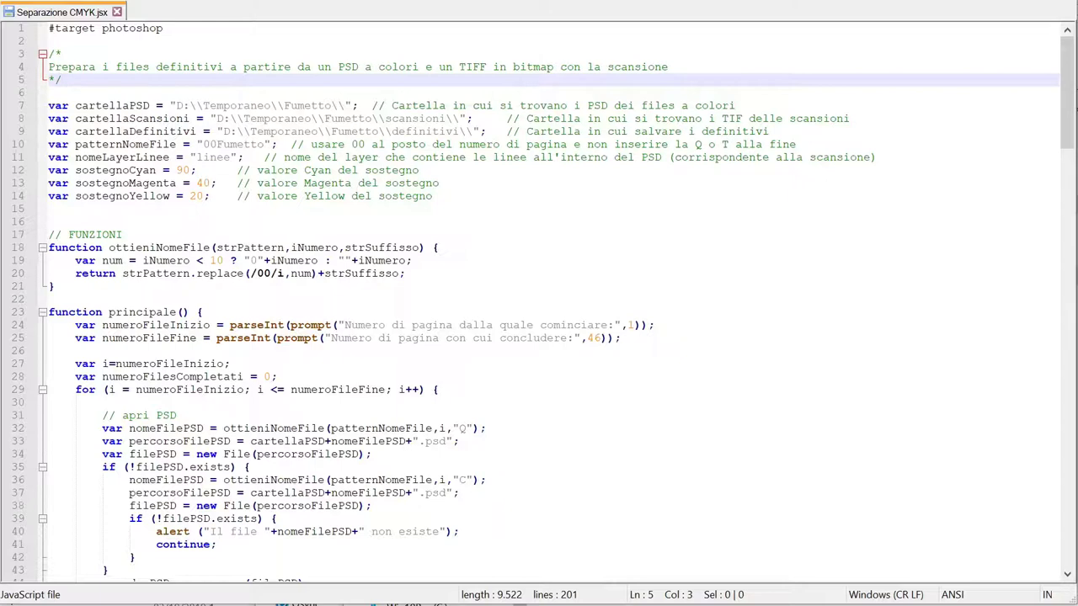
drag(175, 105, 345, 105)
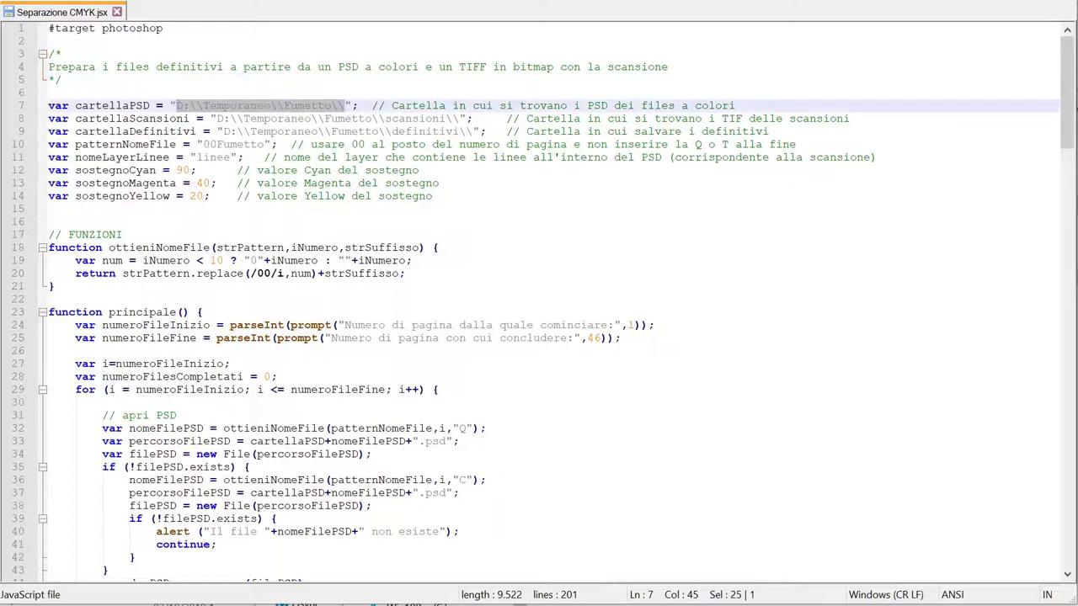
click(325, 157)
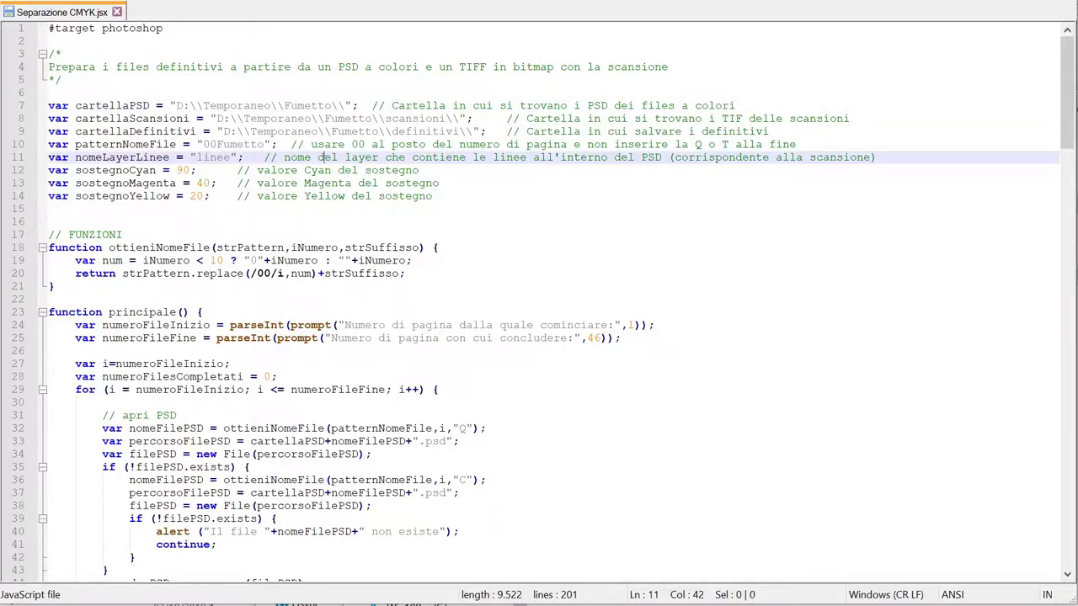
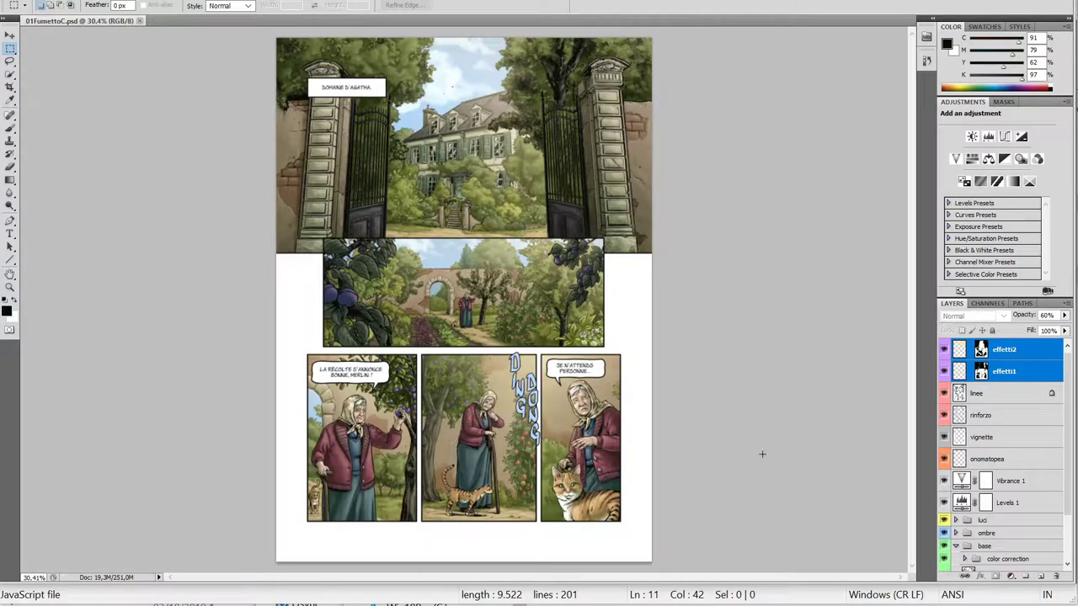
Hide the linee layer so the comic page shows only its colours.
click(1004, 395)
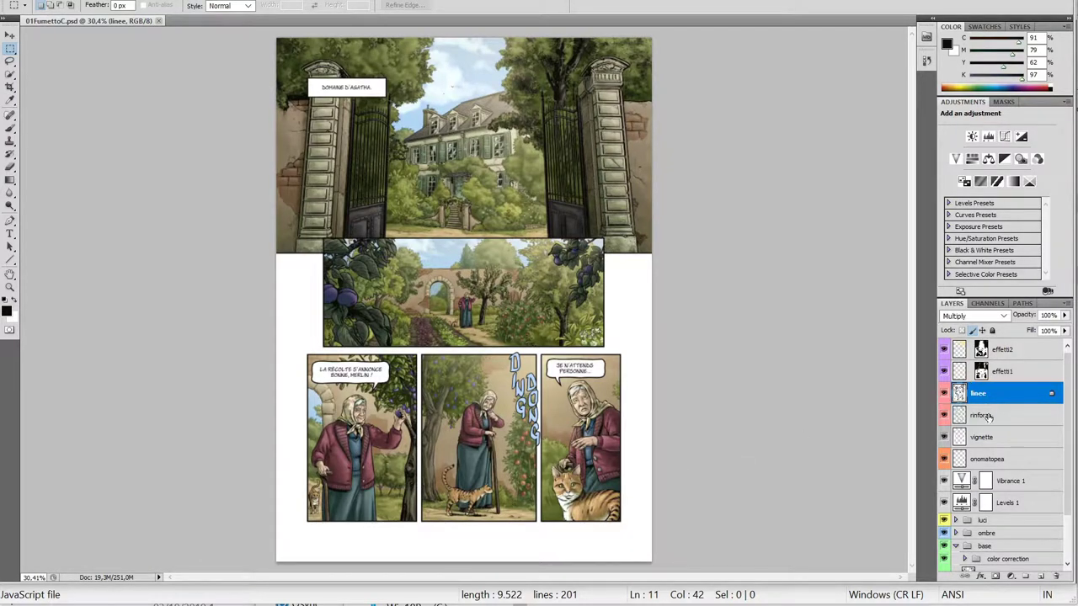
click(943, 395)
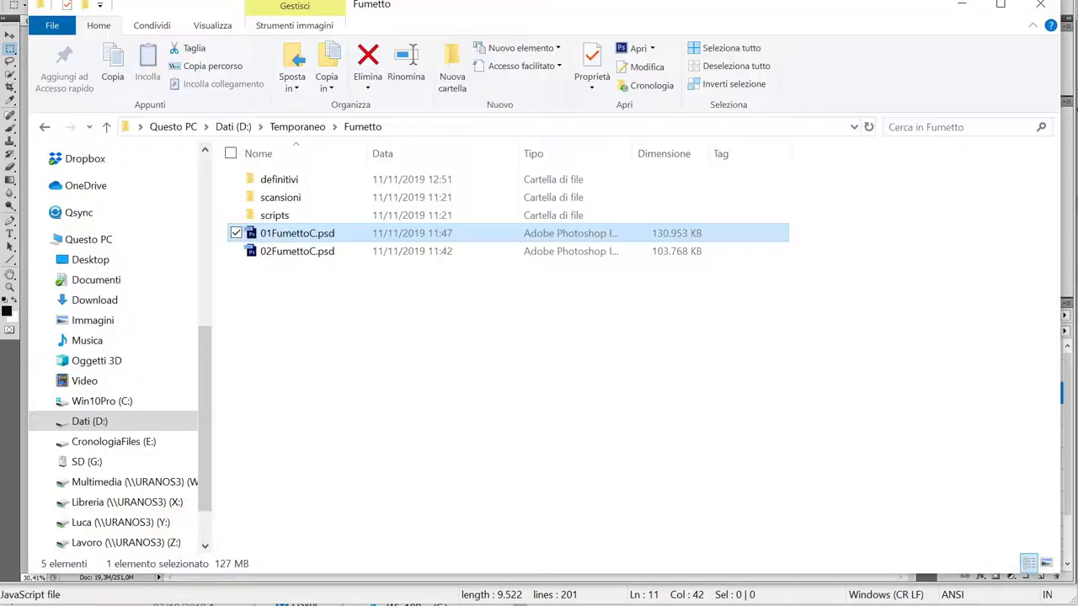
Drag 01FumettoT.tif from the scansioni folder into Photoshop to open the bitmap scan.
double_click(295, 199)
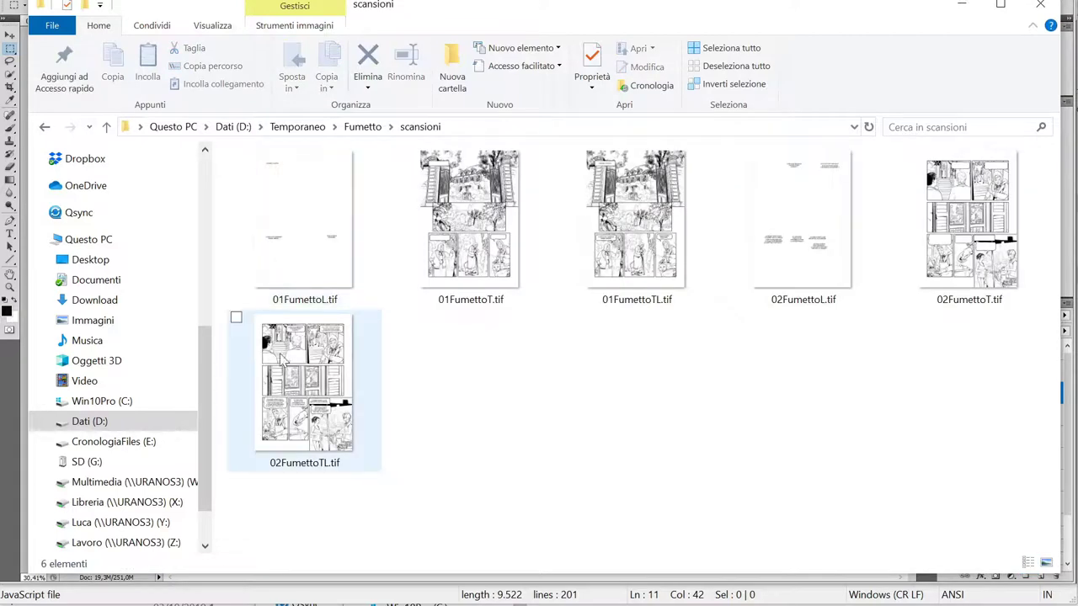
click(486, 268)
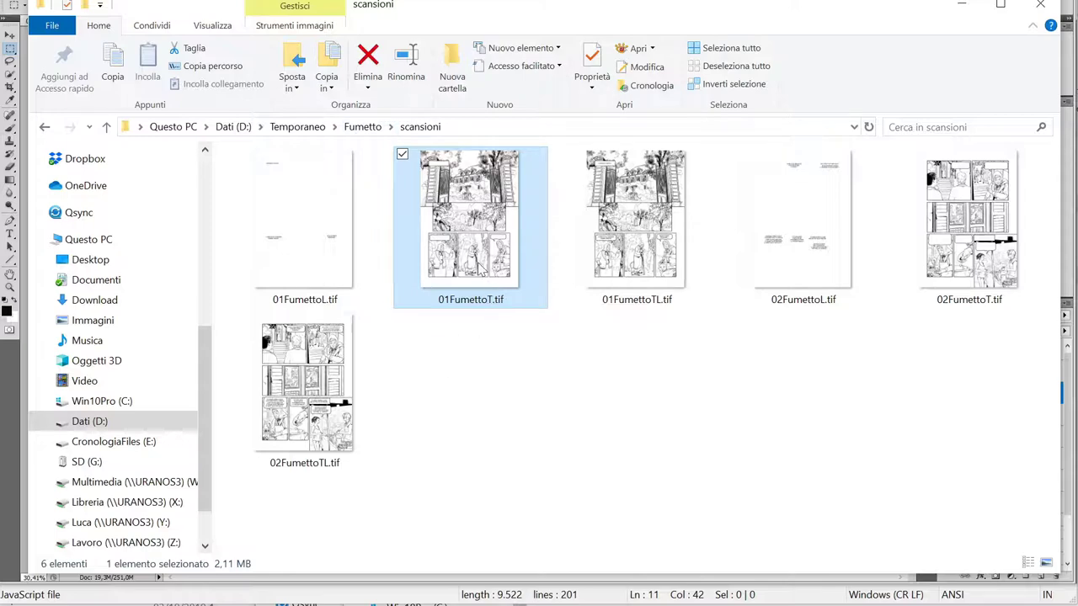
mouse_move(486, 245)
mouse_down()
mouse_move(444, 217)
mouse_move(18, 54)
mouse_up()
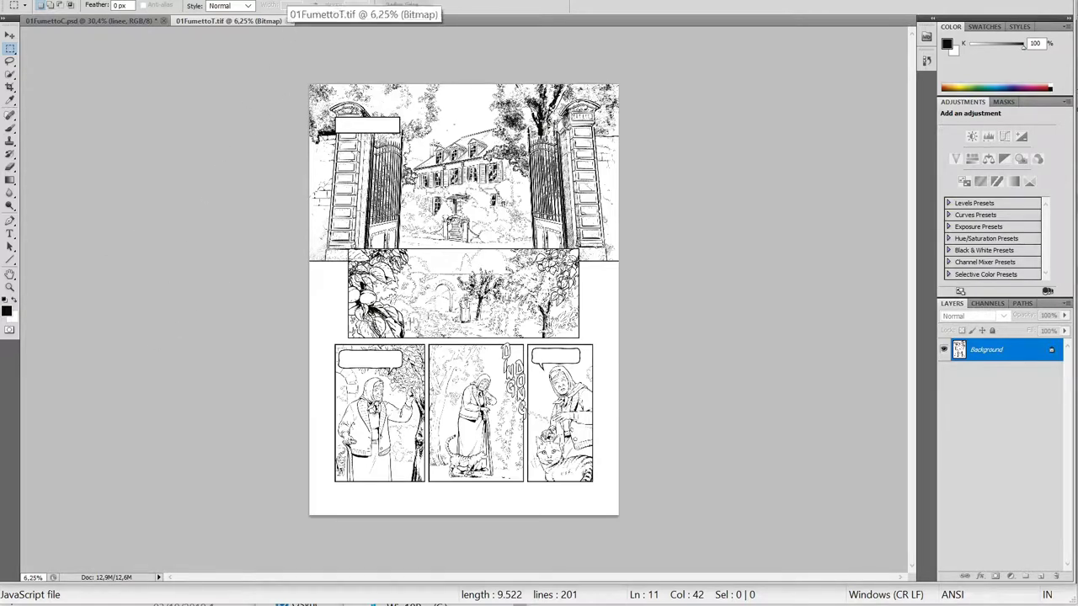
Close the 01FumettoT.tif scan and select the folder path on line 7 of the script.
click(288, 21)
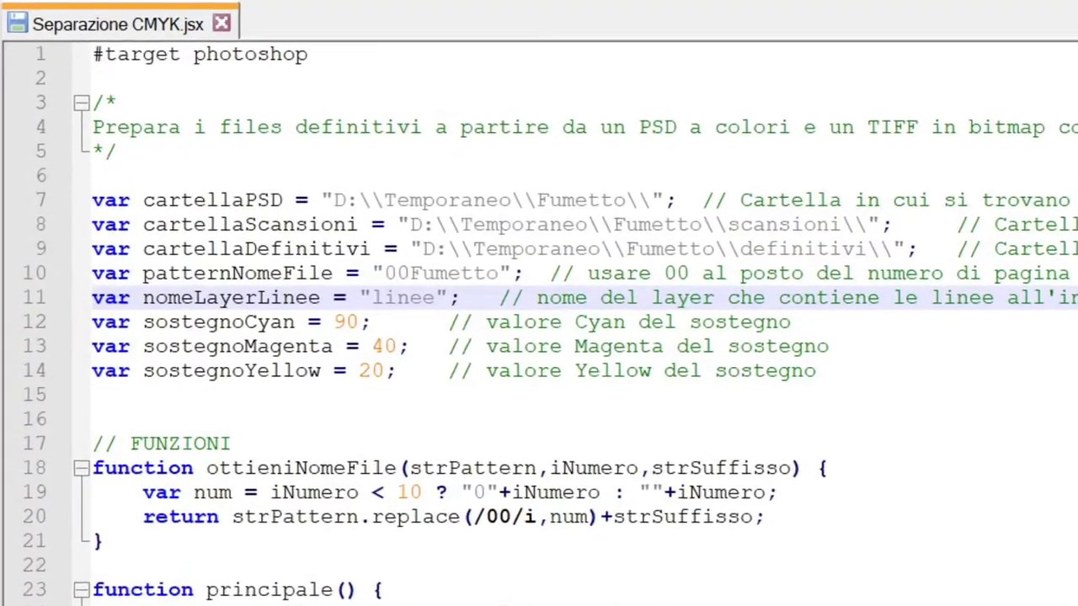
drag(378, 227, 742, 227)
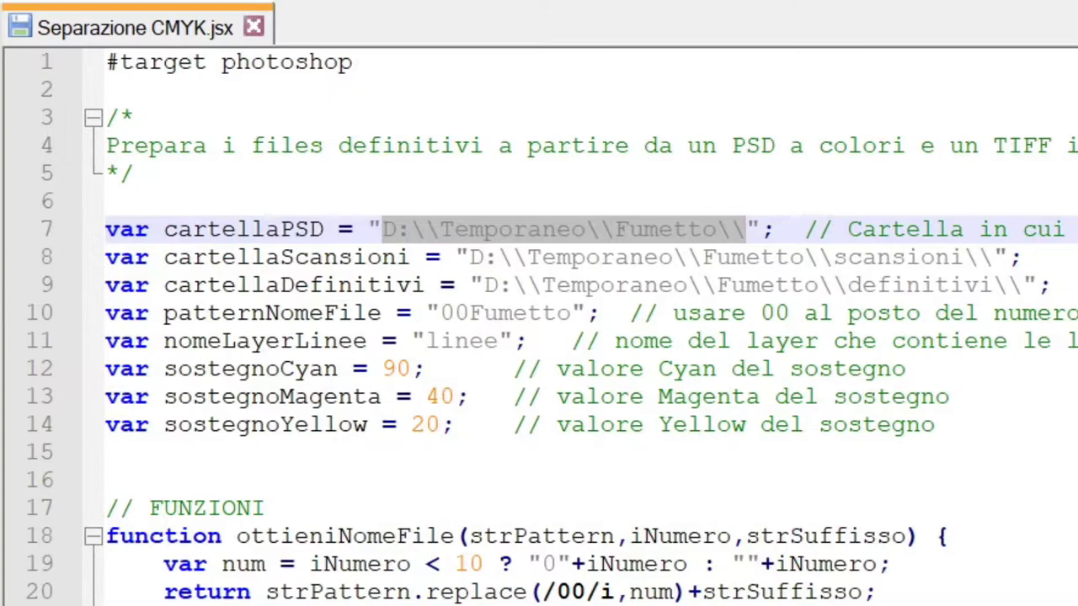
Copy the Fumetto folder's full path from Explorer's address bar.
click(442, 229)
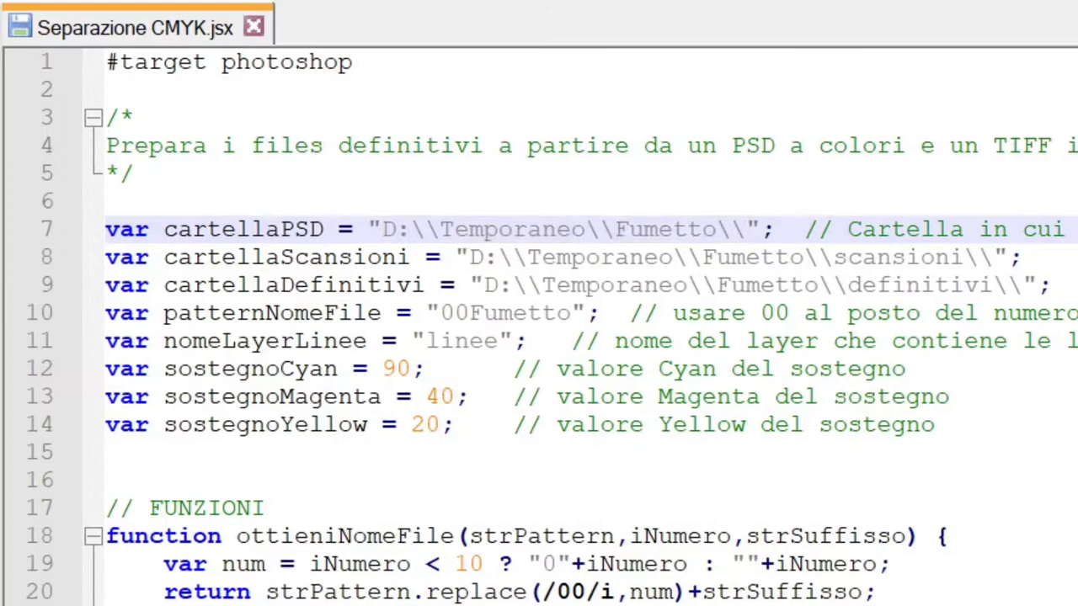
drag(411, 229, 438, 229)
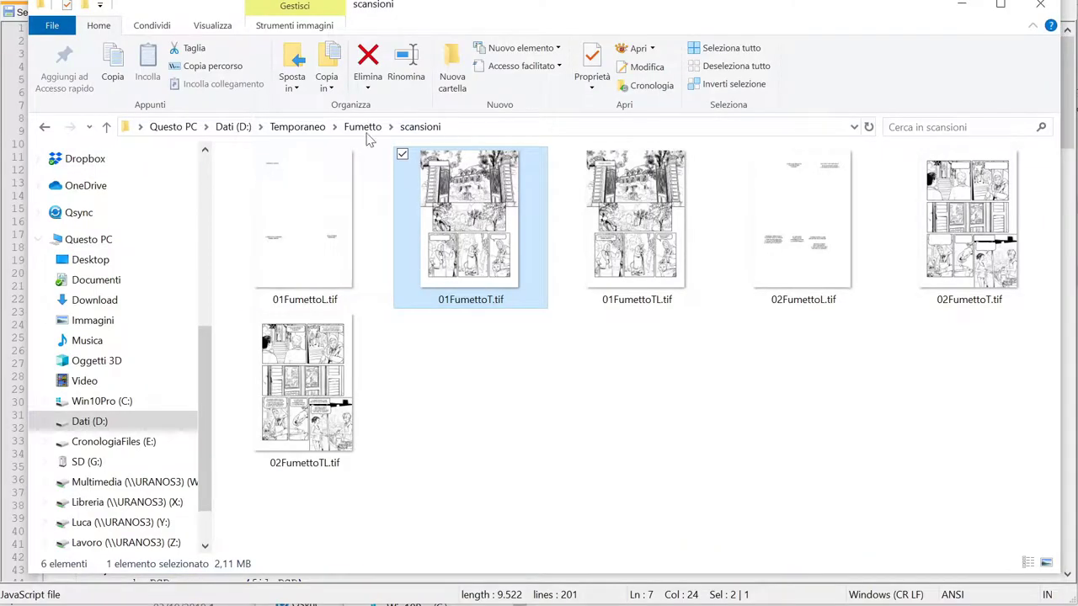
click(362, 126)
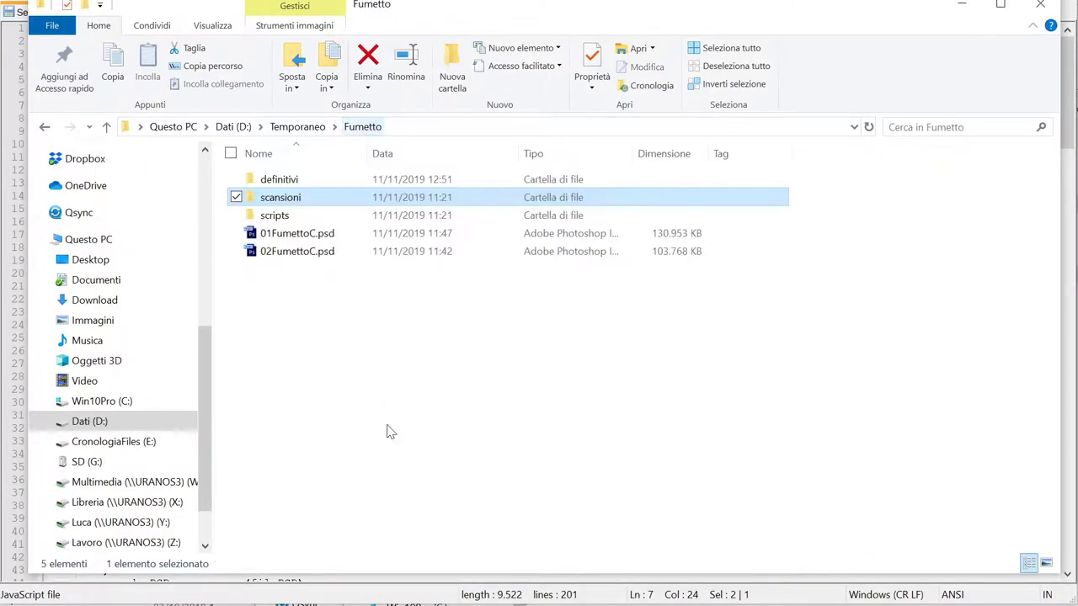
click(474, 349)
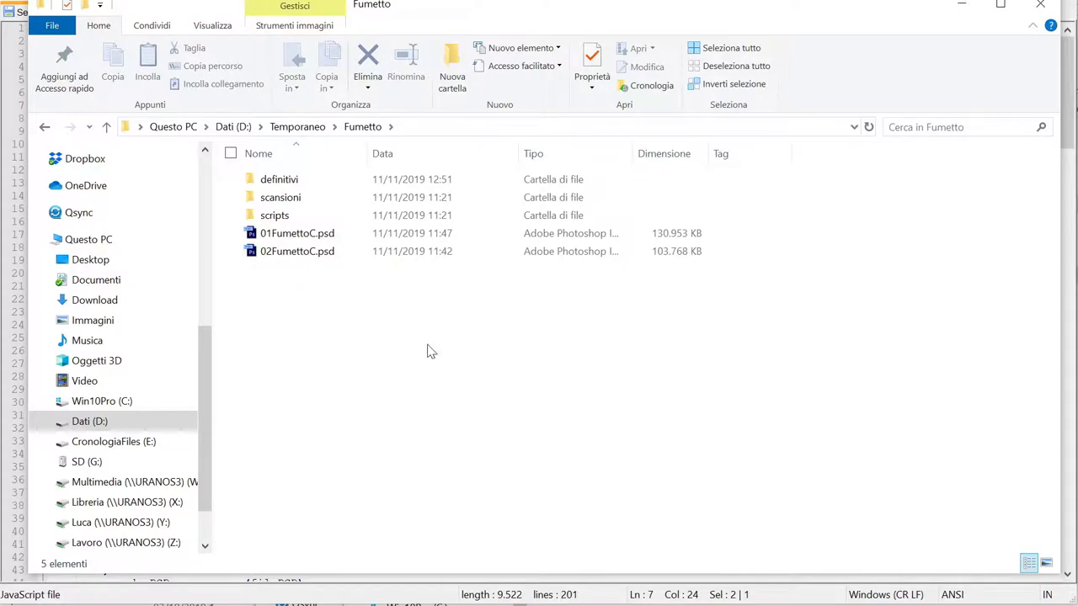
click(553, 127)
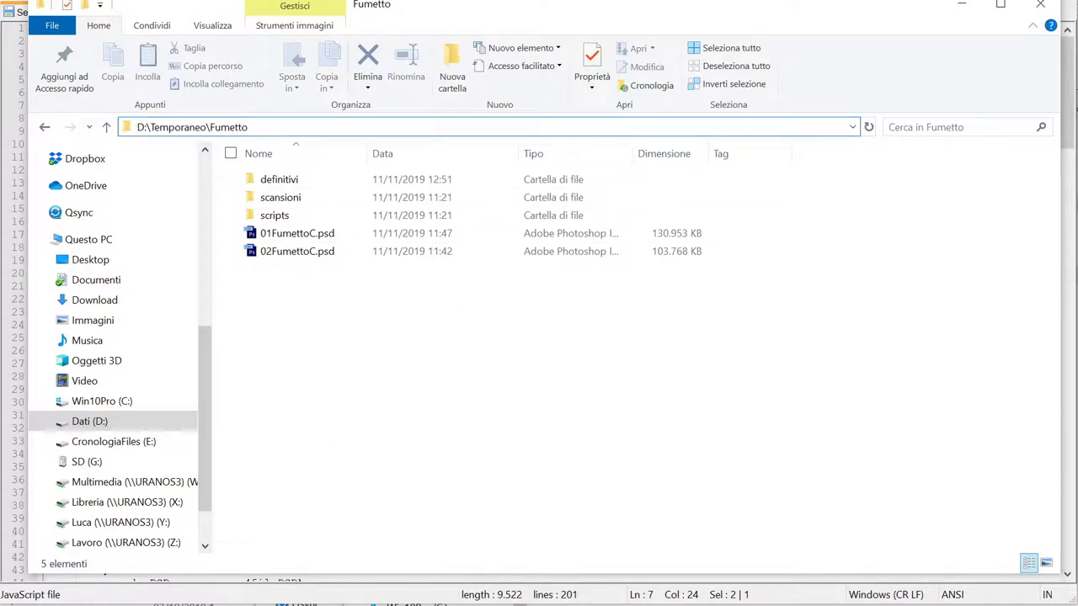
drag(249, 127, 136, 127)
key(ctrl+c)
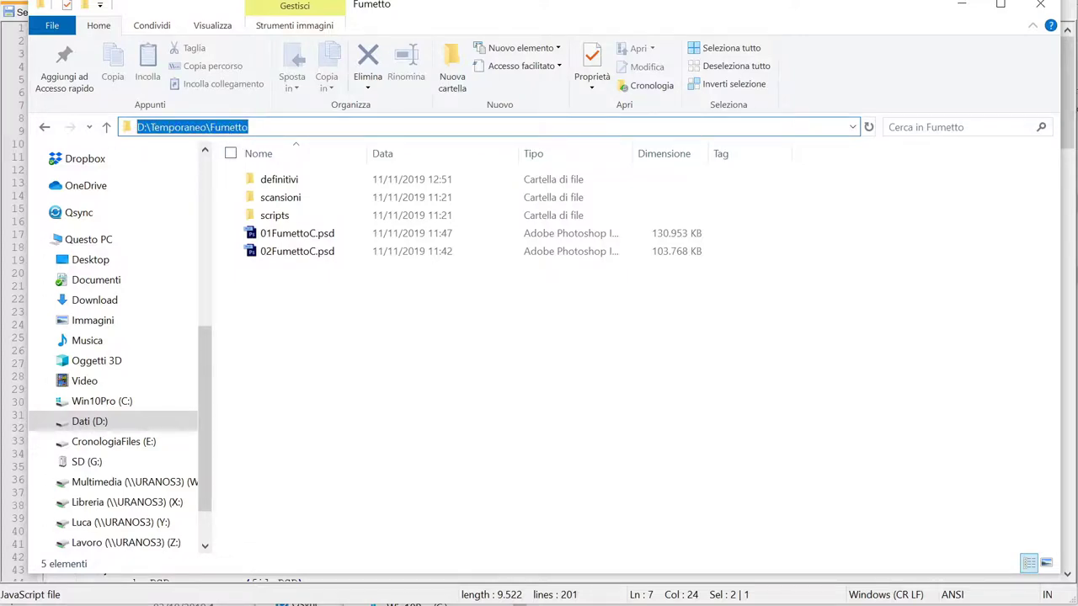
key(alt+Tab)
Paste the Fumetto path into line 7's cartellaPSD and double its backslashes.
drag(175, 105, 332, 105)
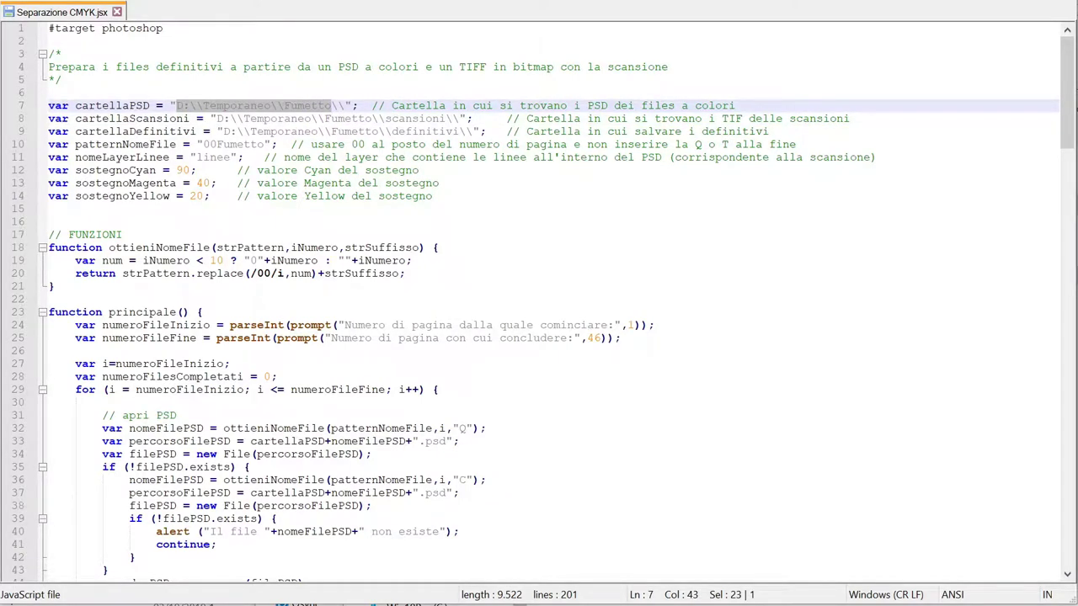
key(ctrl+v)
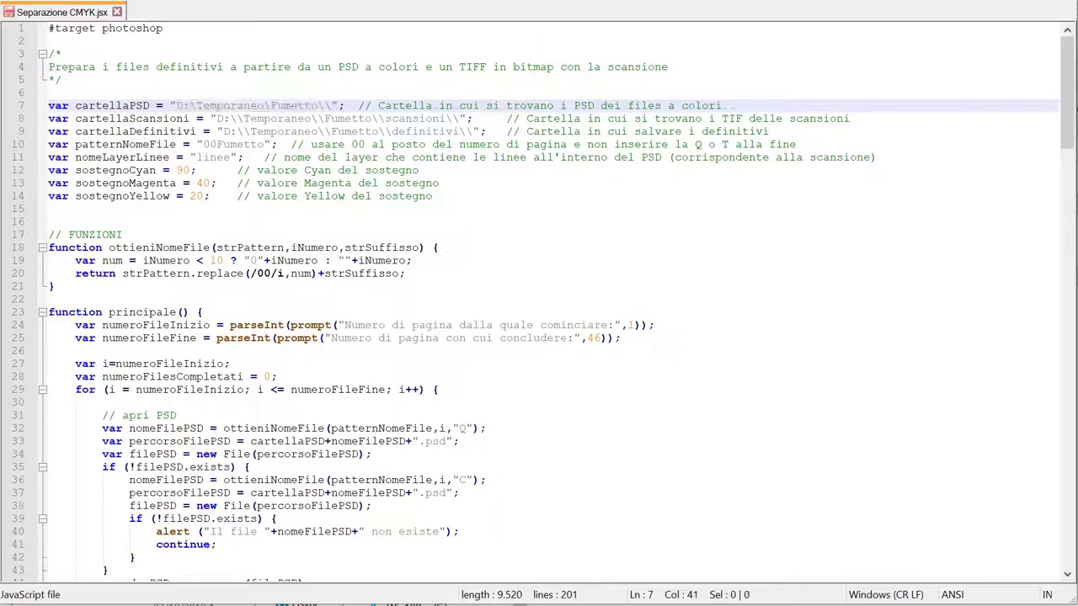
key(ctrl+Left)
text(\\)
drag(332, 105, 345, 105)
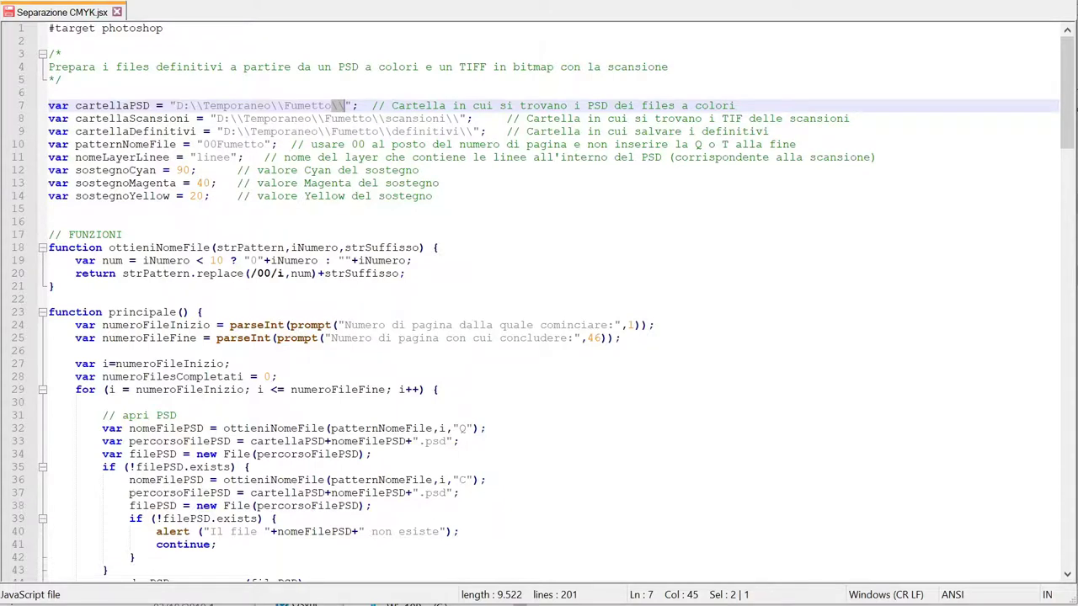
Compare line 8's scansioni path with the scansioni folder and its 01FumettoT.tif scan.
click(262, 118)
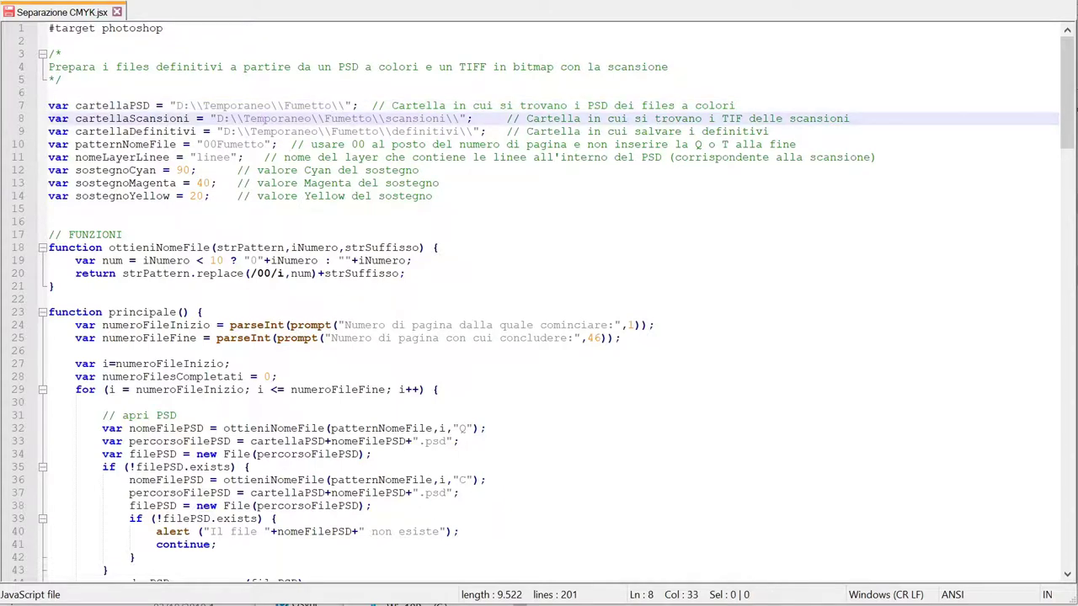
drag(222, 119, 439, 119)
click(452, 119)
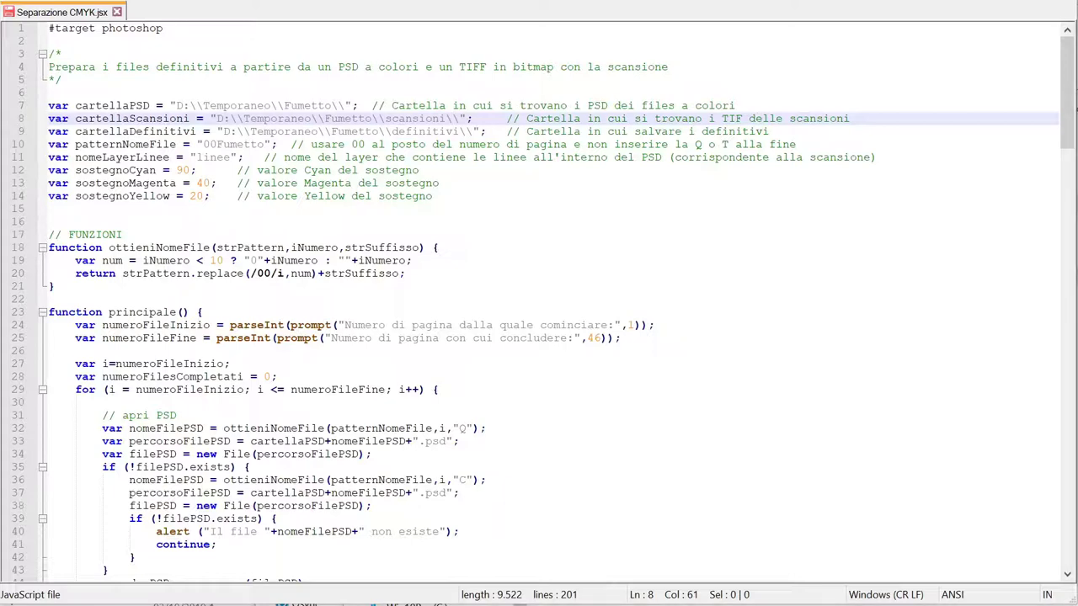
key(alt+Tab)
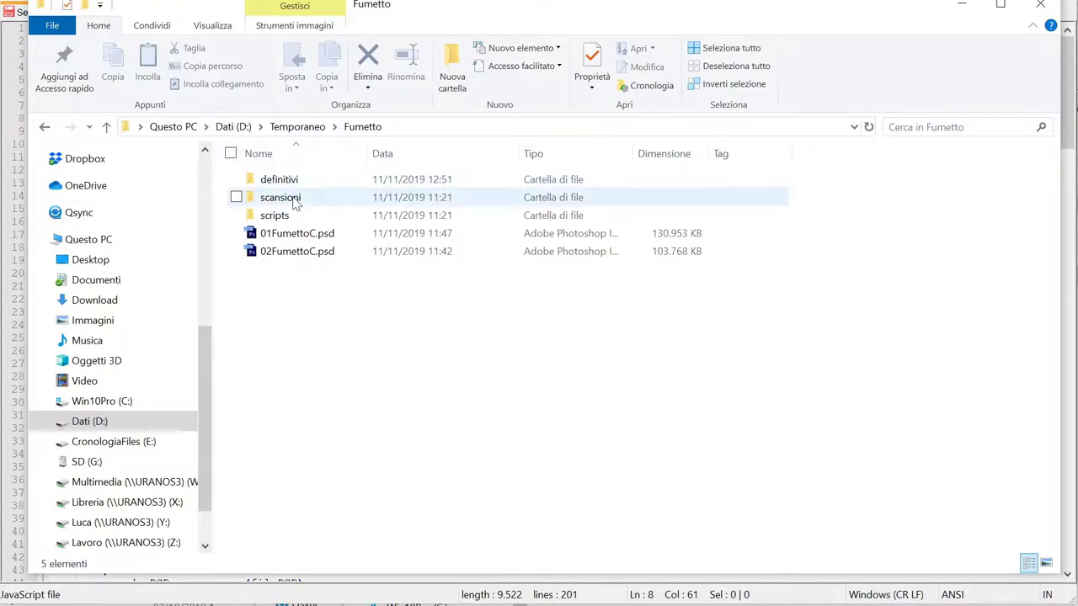
double_click(293, 205)
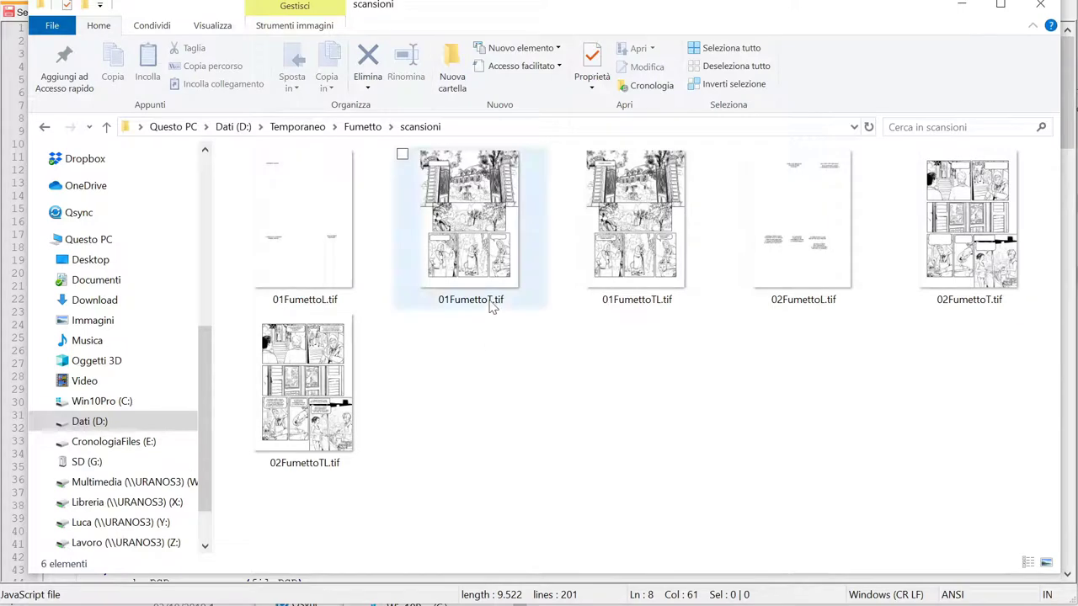
click(497, 299)
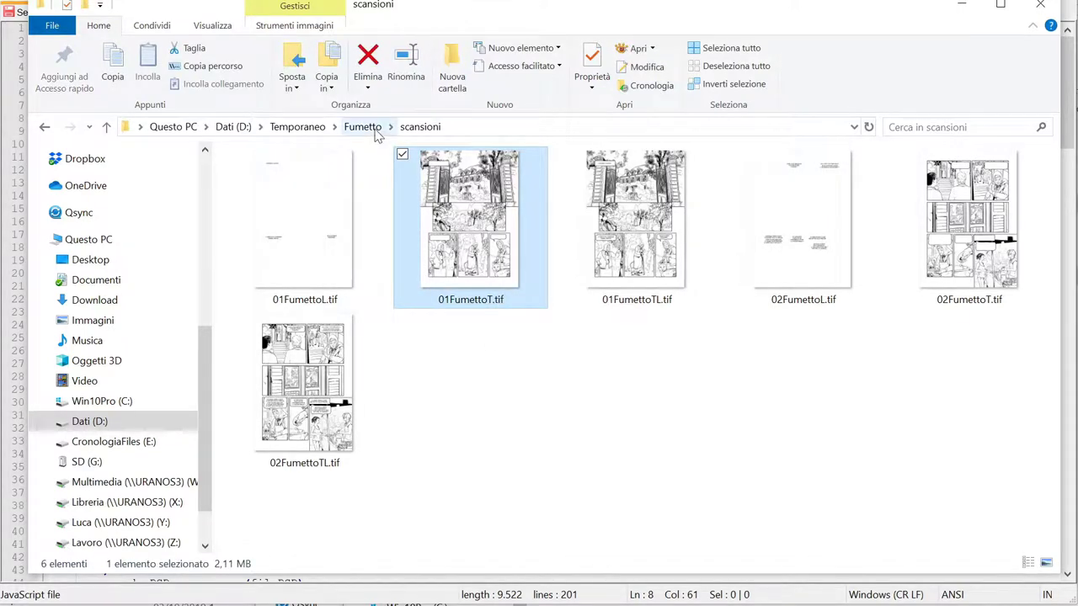
key(alt+Tab)
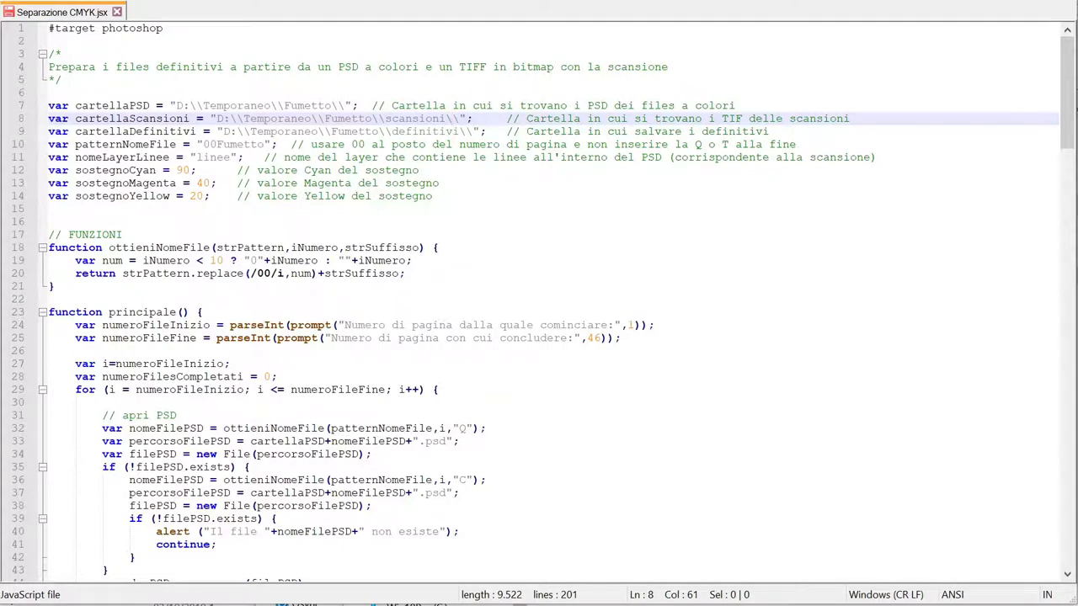
Check the definitivi folder name on line 9 and return Explorer to the Fumetto folder.
click(404, 131)
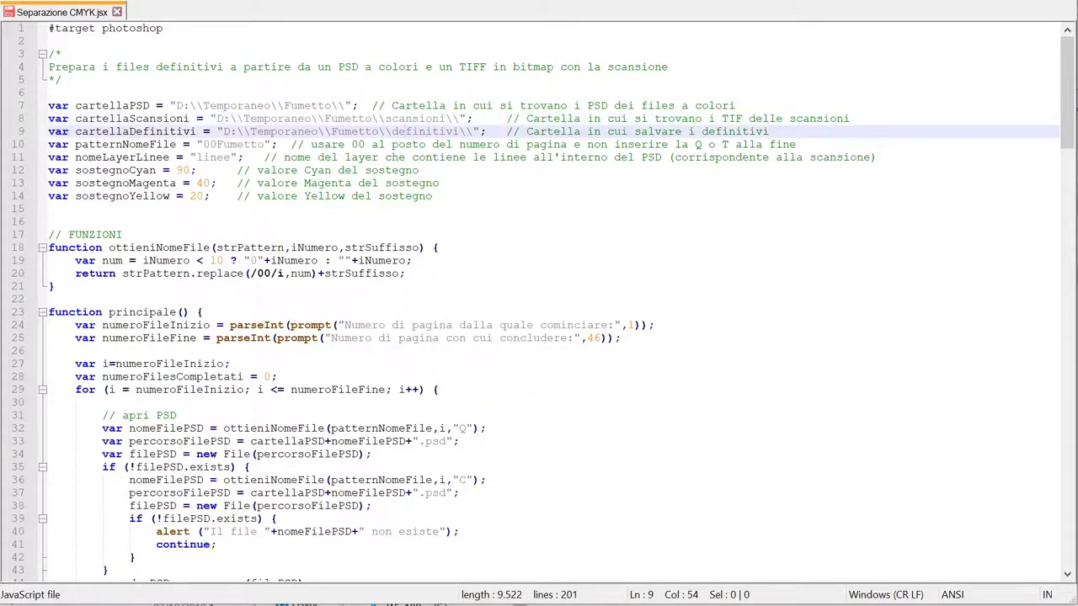
drag(390, 131, 460, 131)
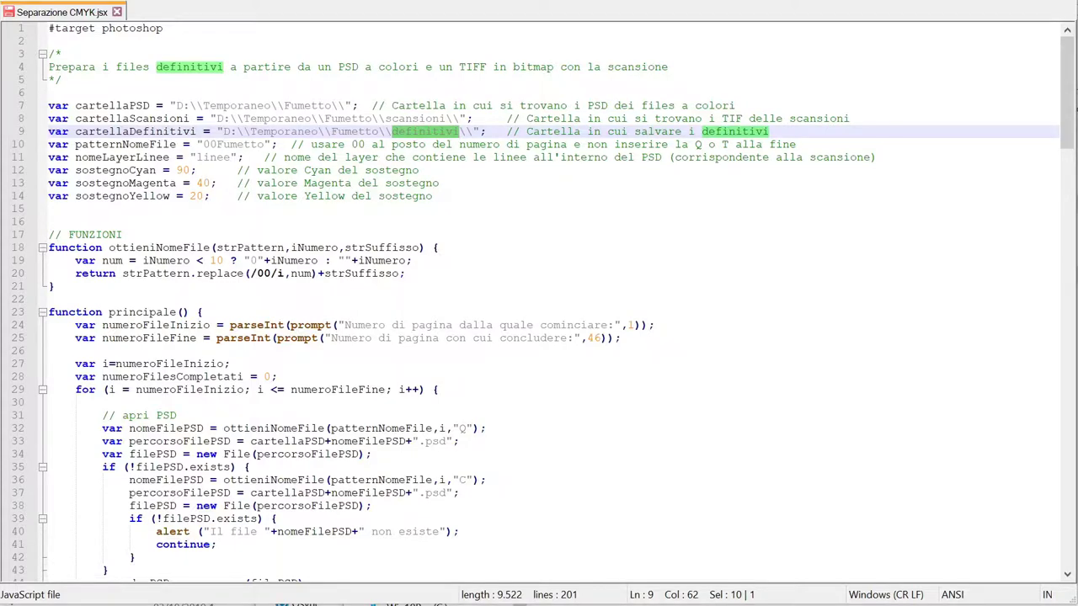
key(alt+Tab)
click(371, 126)
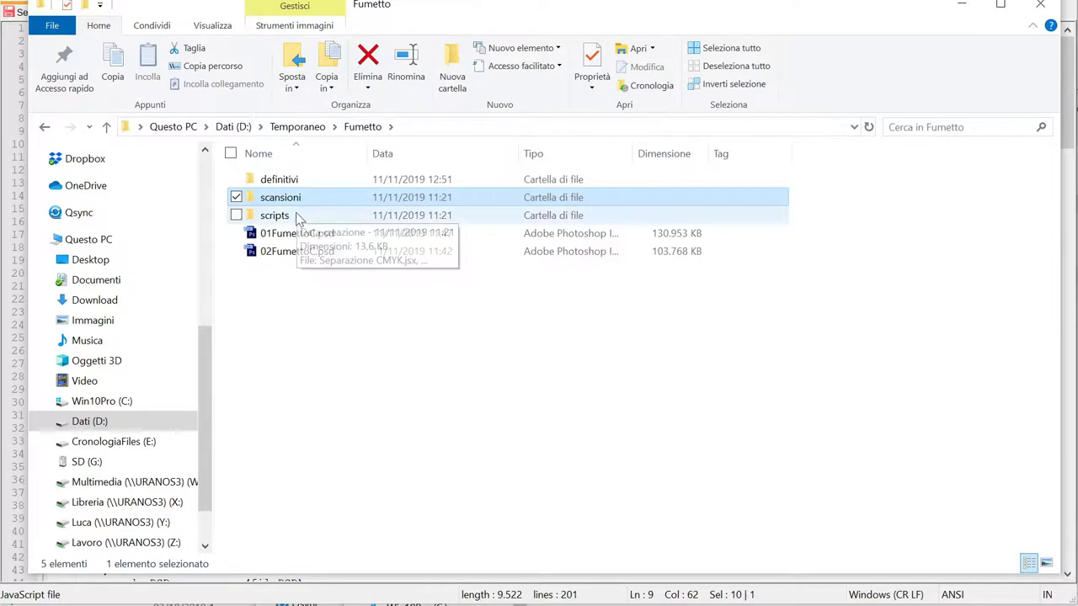
Delete the four TIF files (01/02FumettoQ and T) from the definitivi folder.
double_click(294, 180)
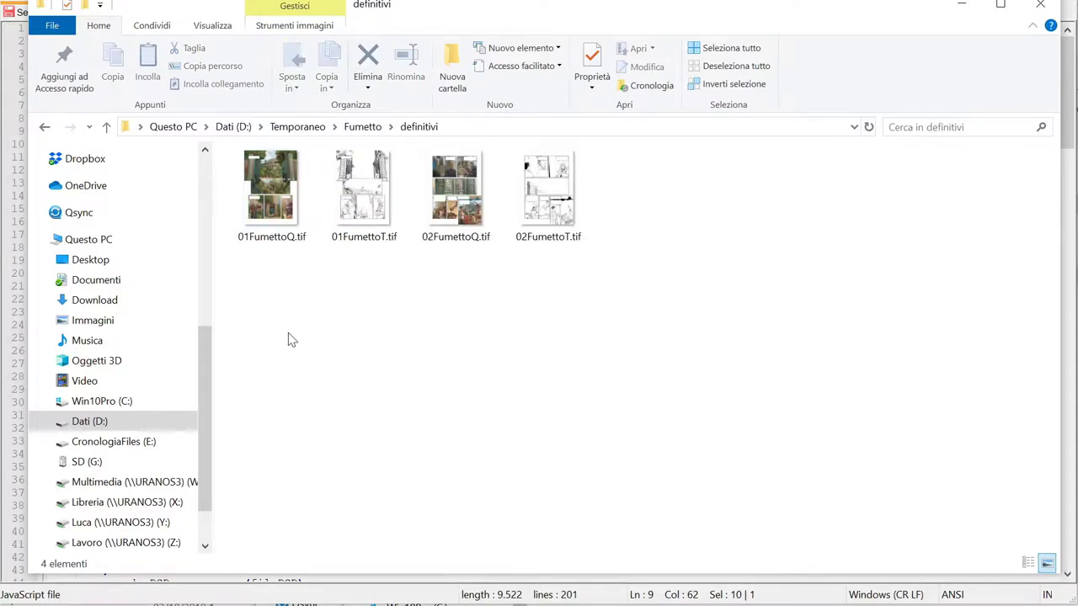
drag(261, 333, 591, 207)
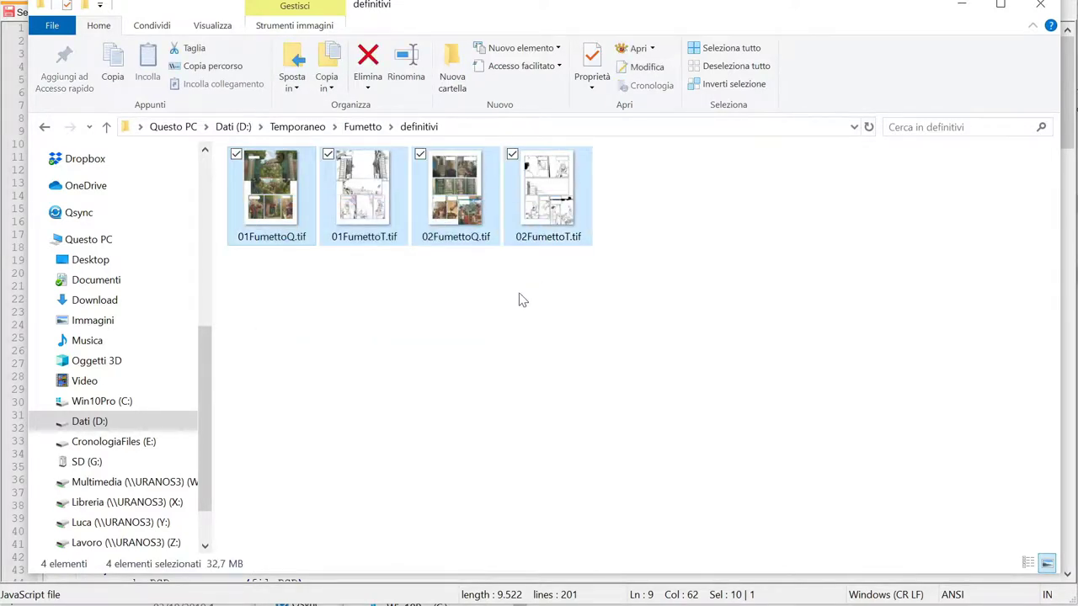
key(Delete)
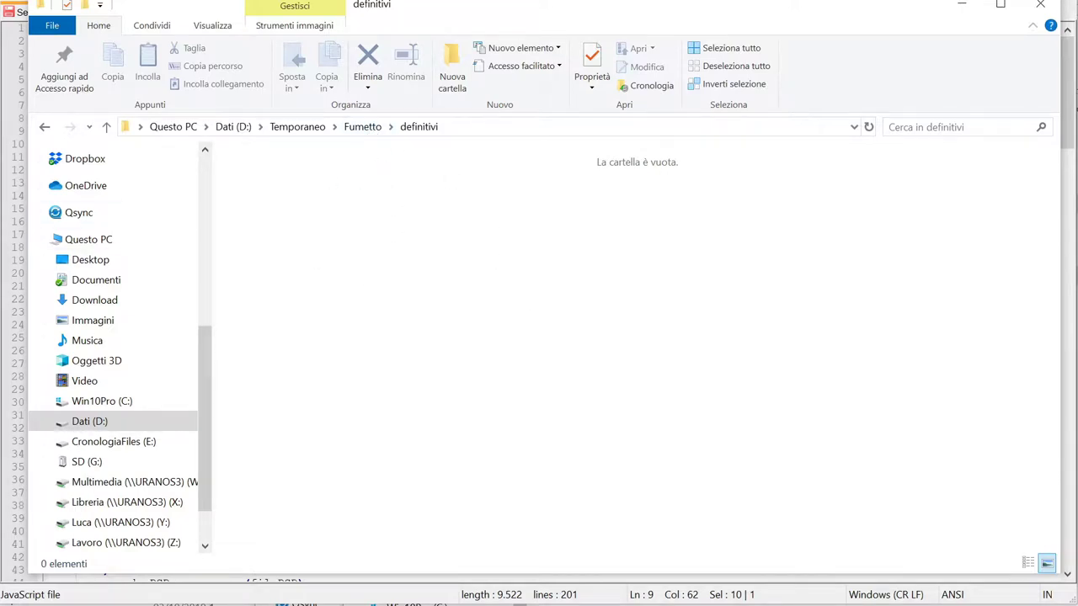
key(alt+Tab)
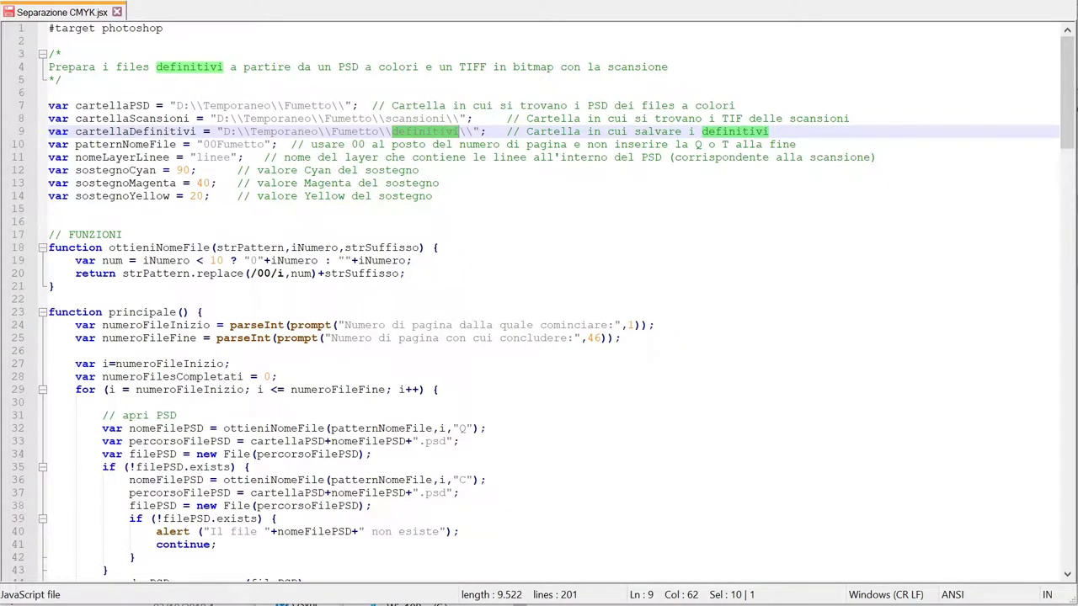
Highlight the 00Fumetto file name pattern in the script.
click(243, 143)
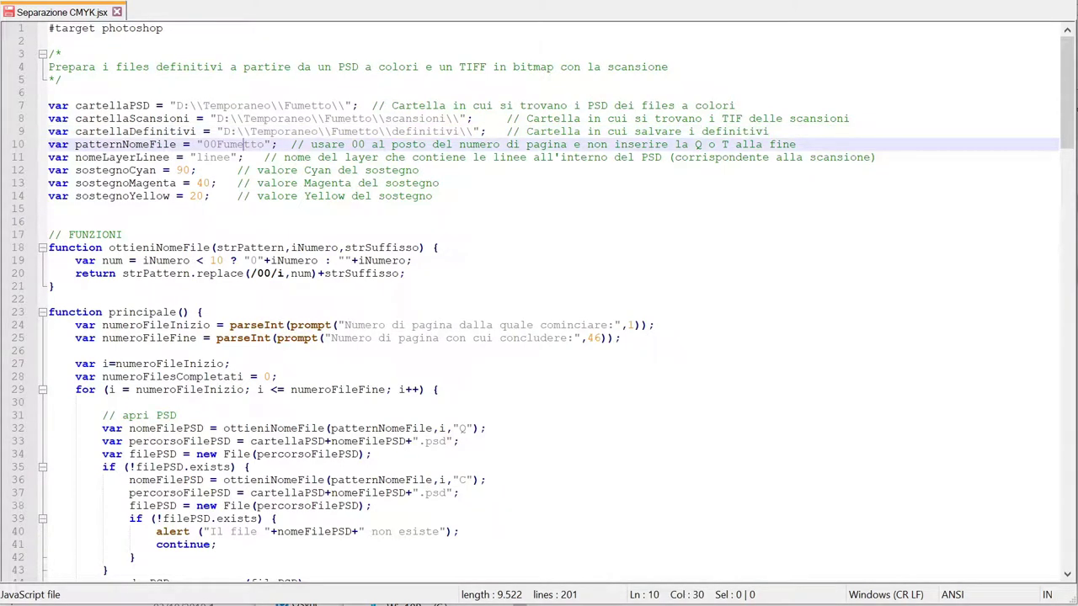
drag(204, 144, 264, 144)
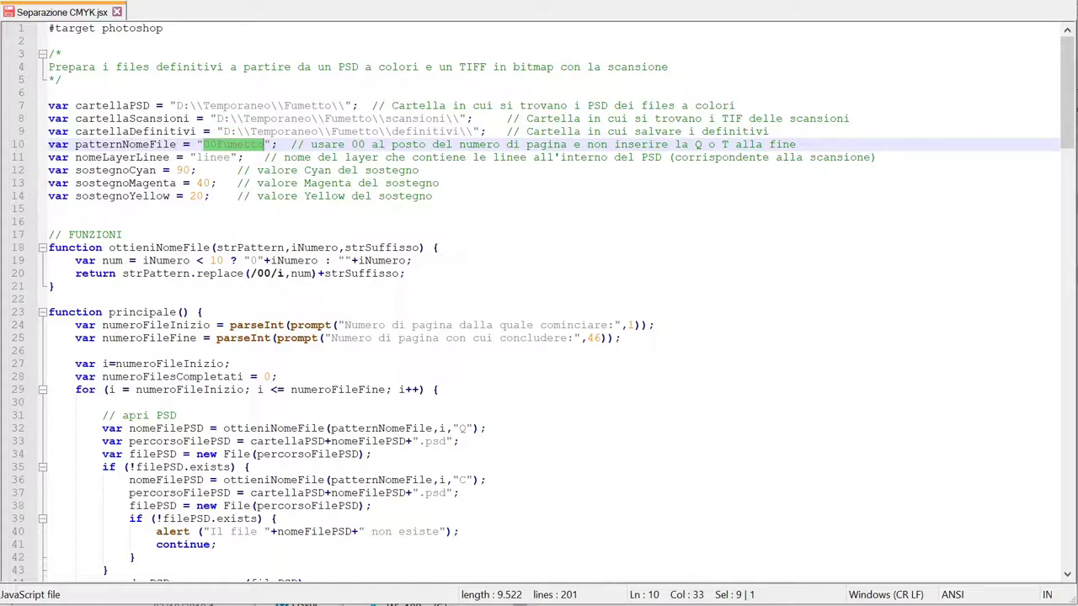
click(277, 144)
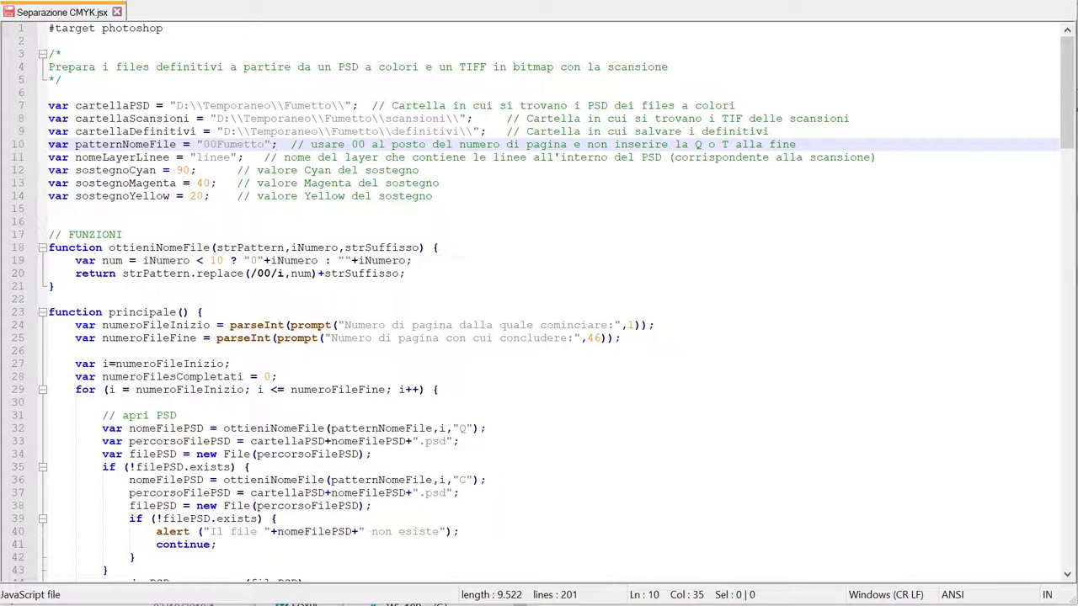
Browse 01FumettoC.psd and the scansioni and definitivi subfolders of the Fumetto folder.
key(alt+Tab)
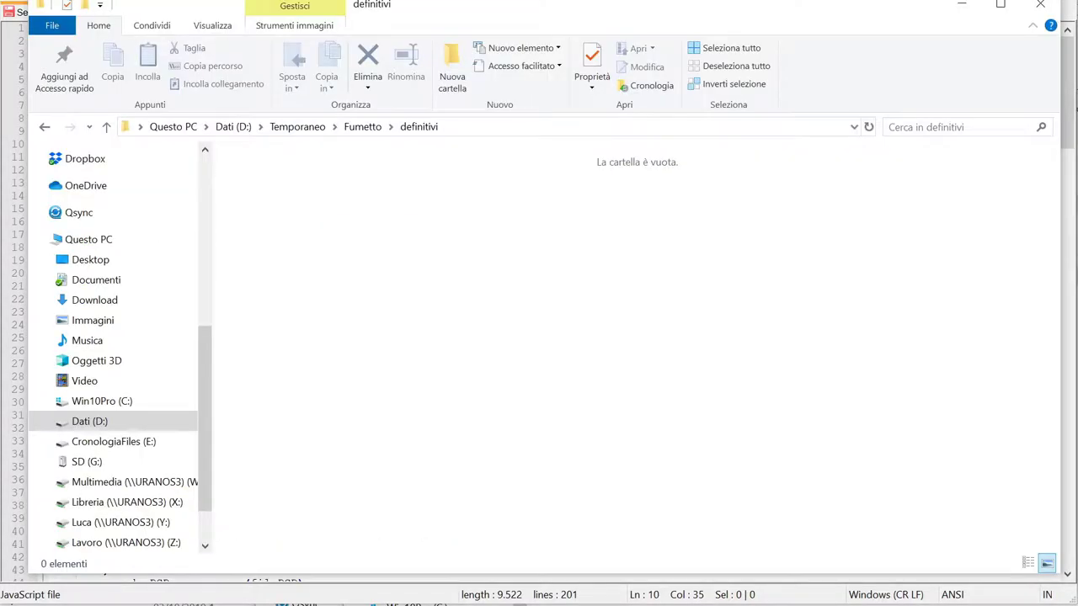
click(363, 127)
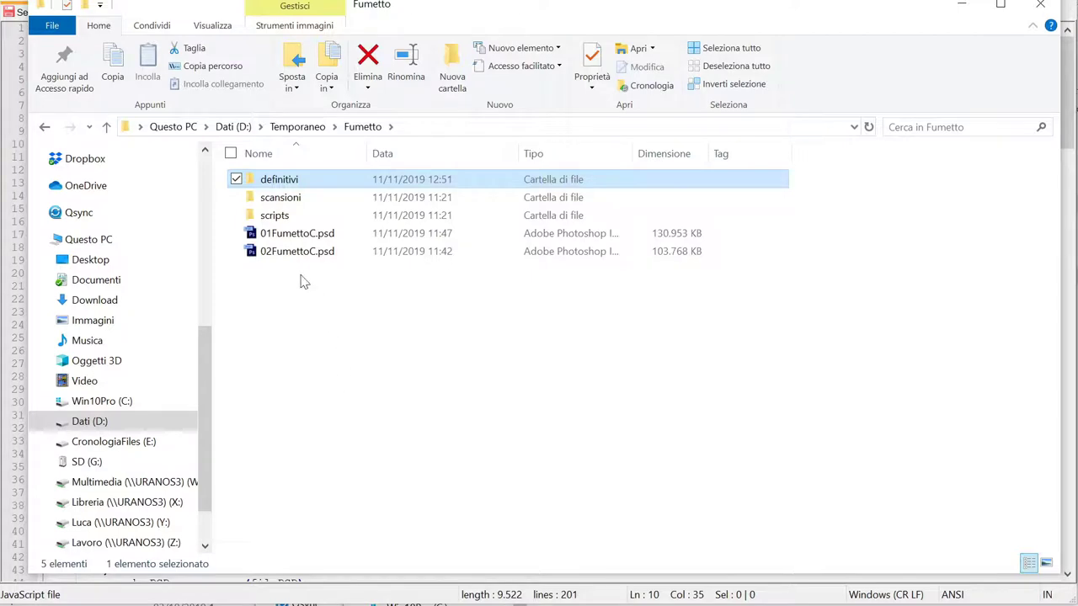
click(276, 236)
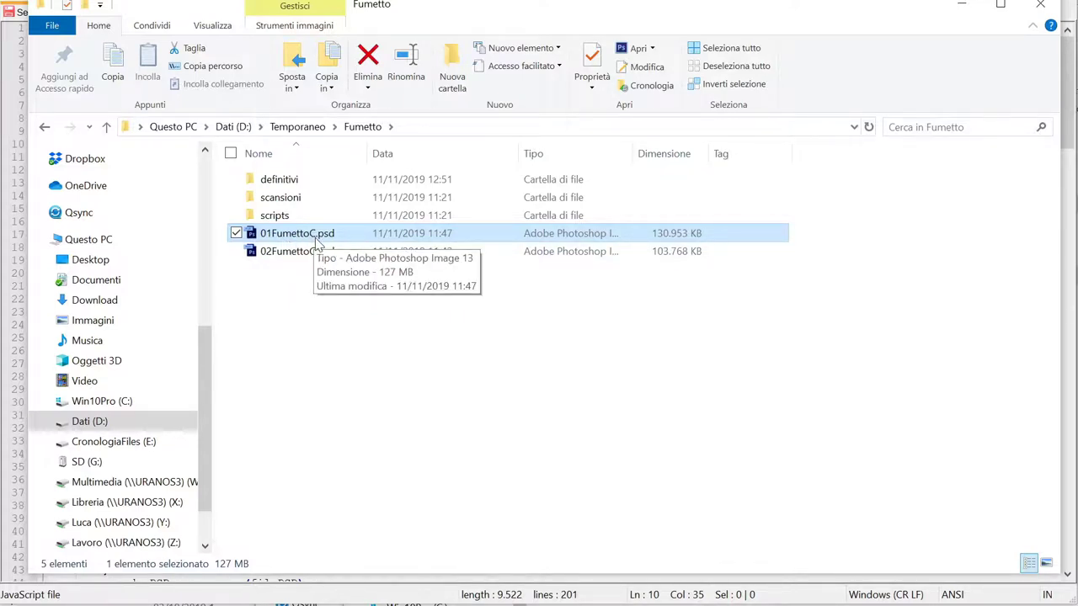
double_click(291, 199)
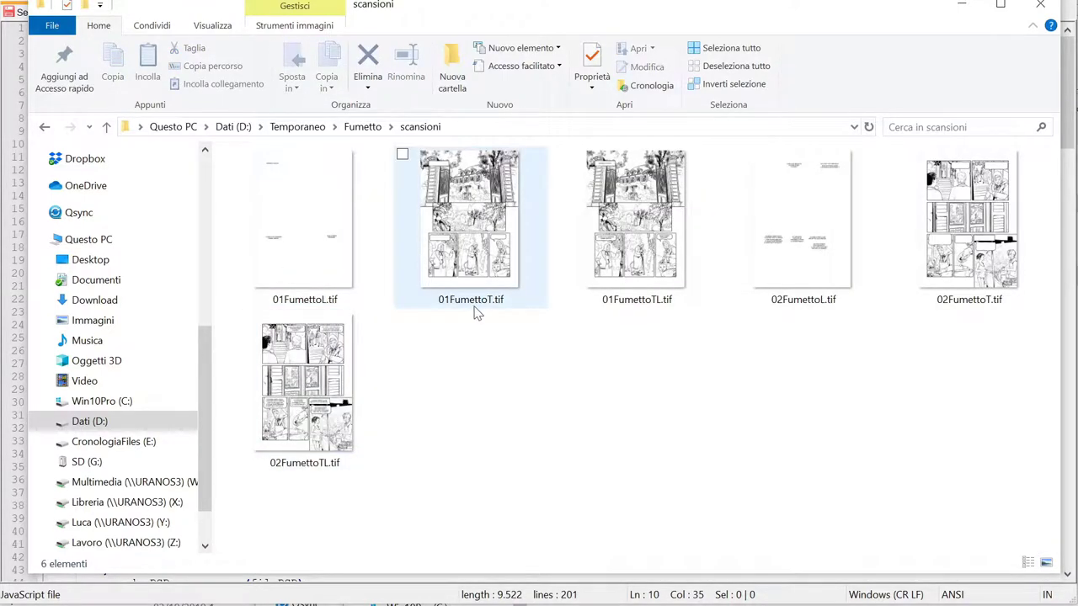
click(362, 126)
double_click(287, 181)
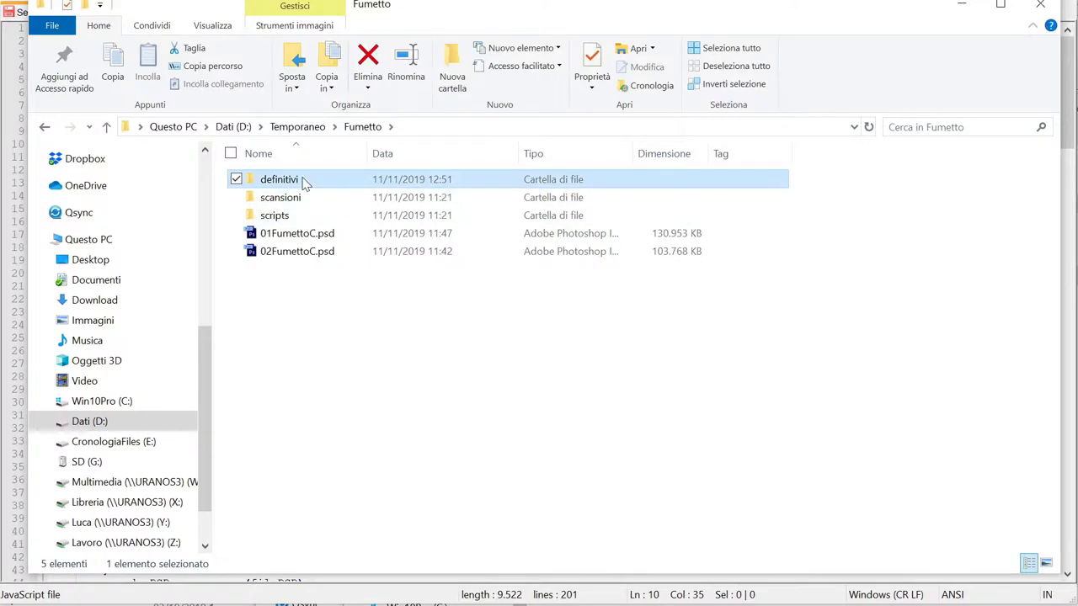
click(362, 128)
Review the 'Q o T' comment, the 00Fumetto pattern and the layer name 'linee'.
key(alt+Tab)
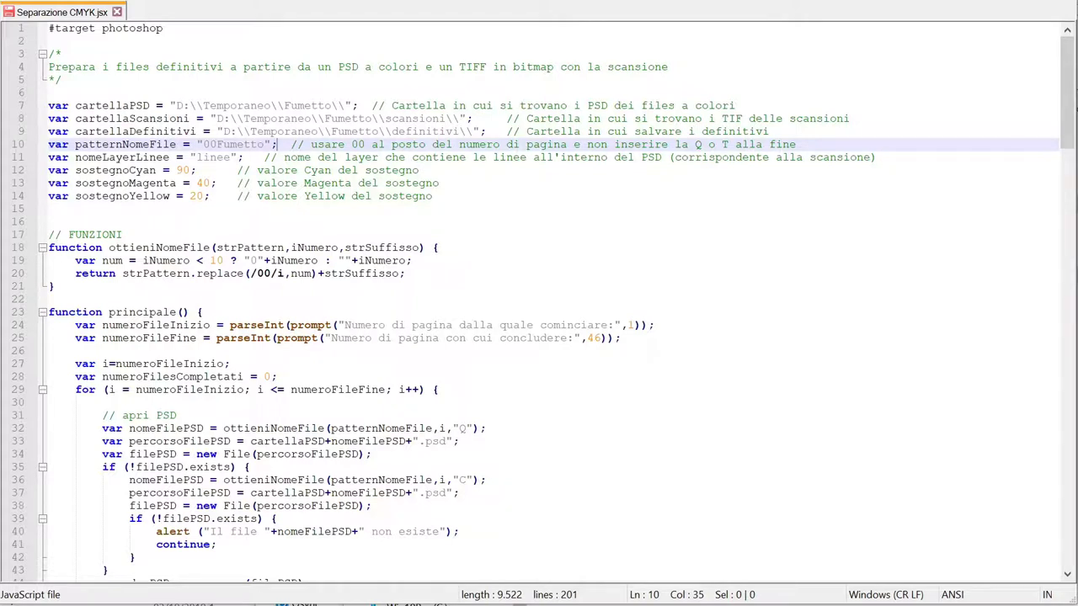
drag(694, 145, 736, 144)
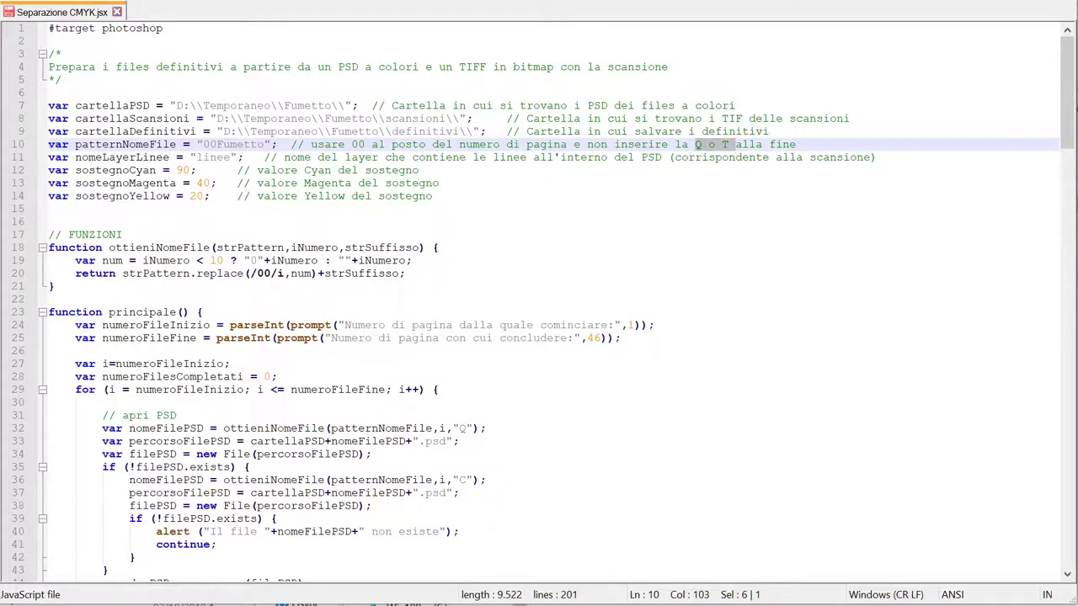
click(264, 144)
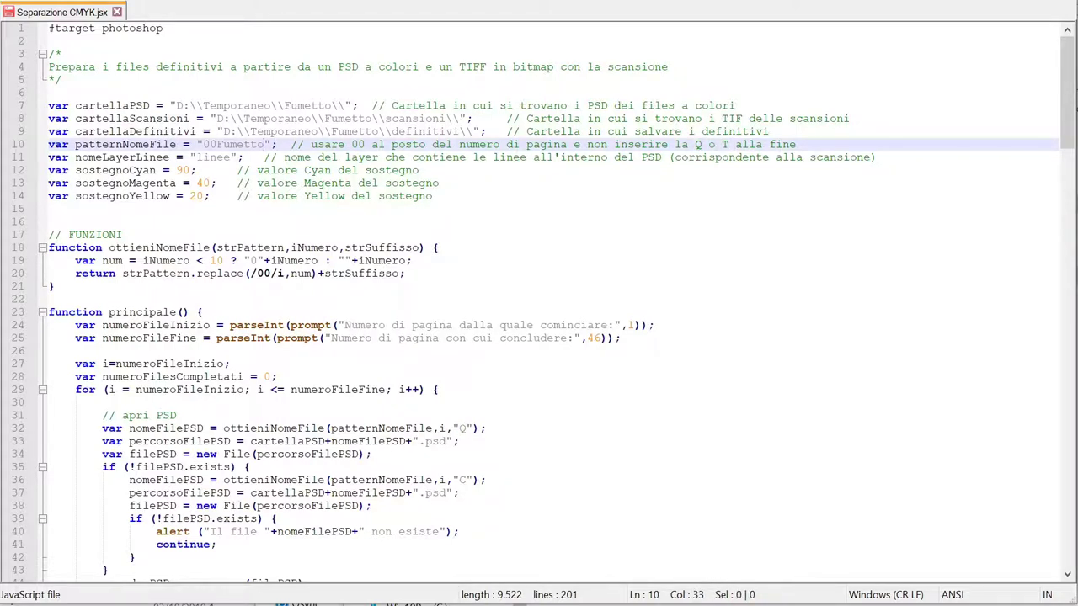
text(ssfdsafsd)
key(BackSpace)
key(BackSpace)
key(BackSpace)
key(BackSpace)
key(BackSpace)
key(BackSpace)
key(BackSpace)
key(BackSpace)
double_click(213, 157)
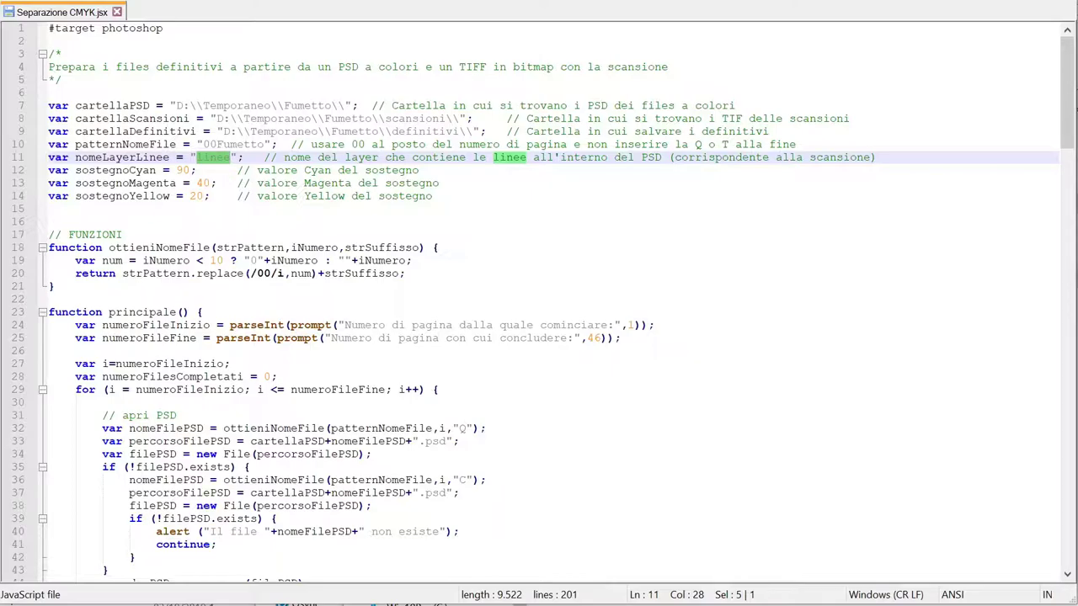
key(alt+Tab)
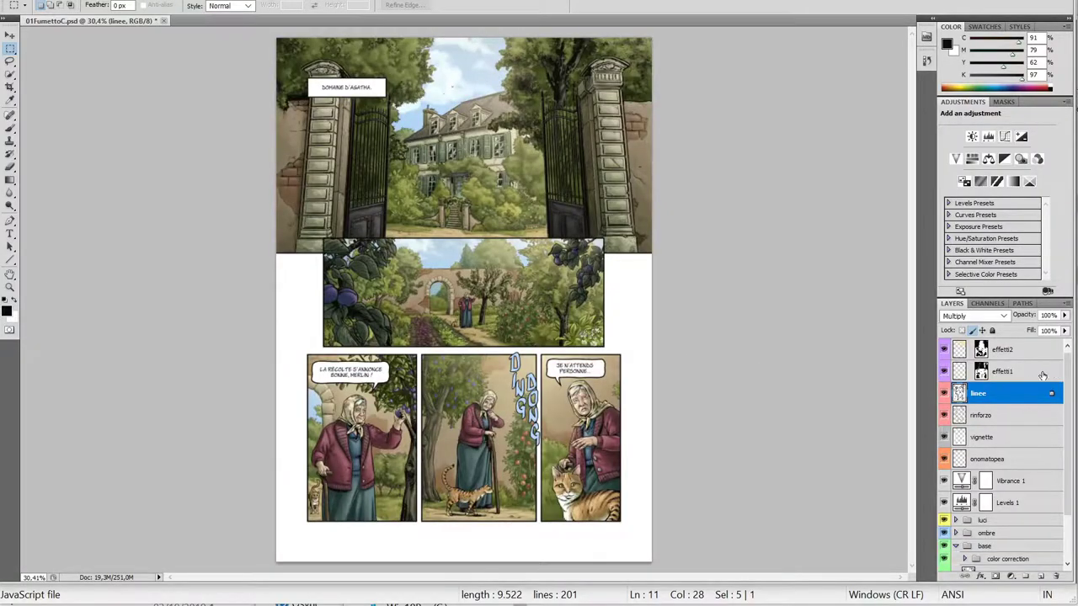
Change the linee layer's colour label from red to Blue.
click(1011, 413)
click(992, 396)
right_click(944, 392)
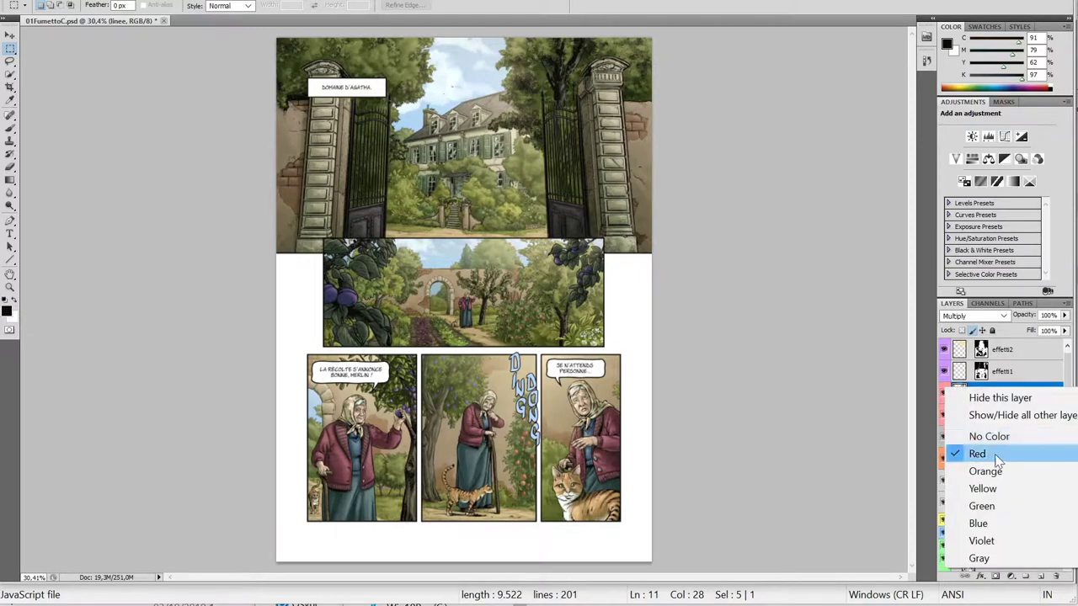
click(1002, 449)
right_click(944, 393)
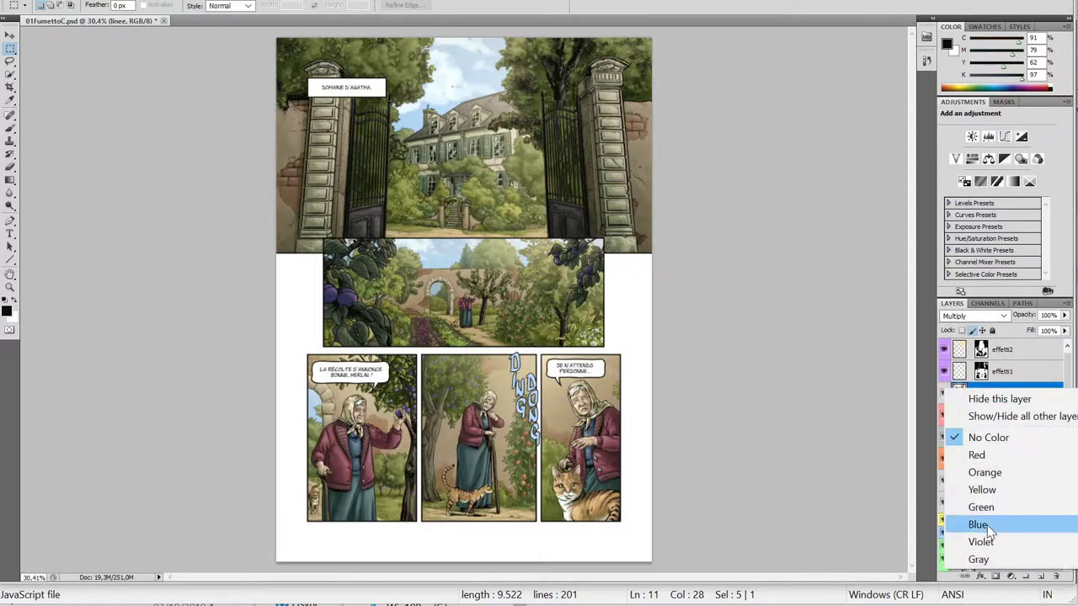
click(987, 523)
click(987, 420)
click(981, 401)
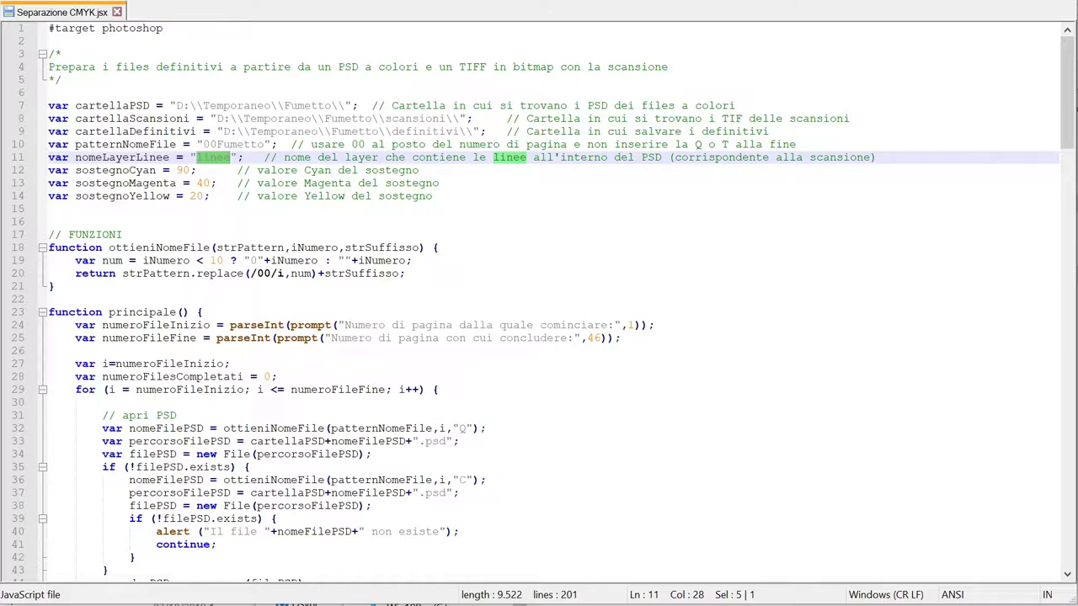
Move down to the sostegnoCyan and sostegnoMagenta value lines.
key(Down)
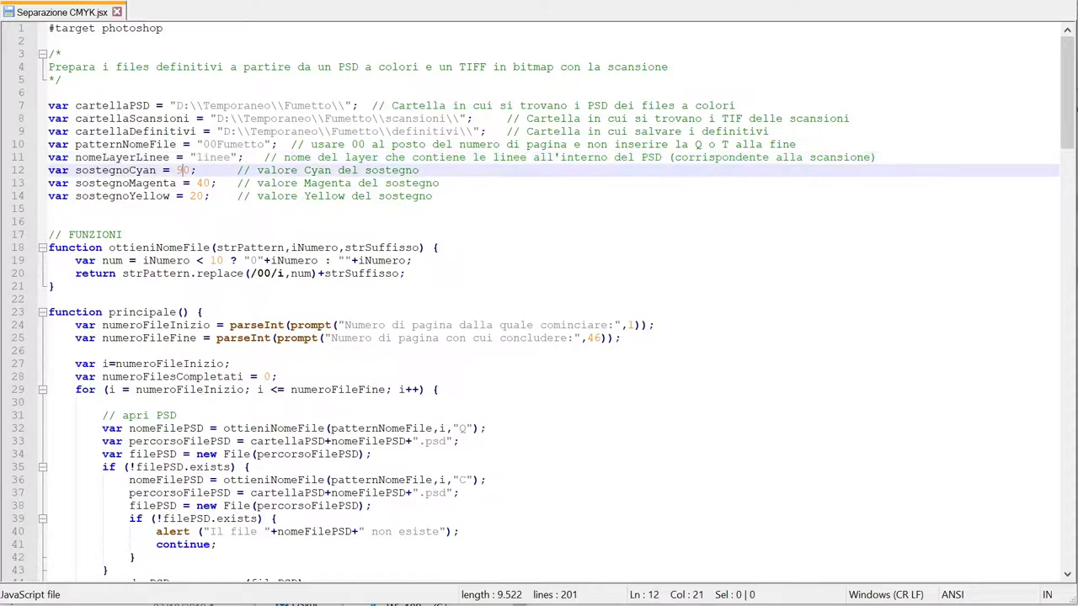
key(Down)
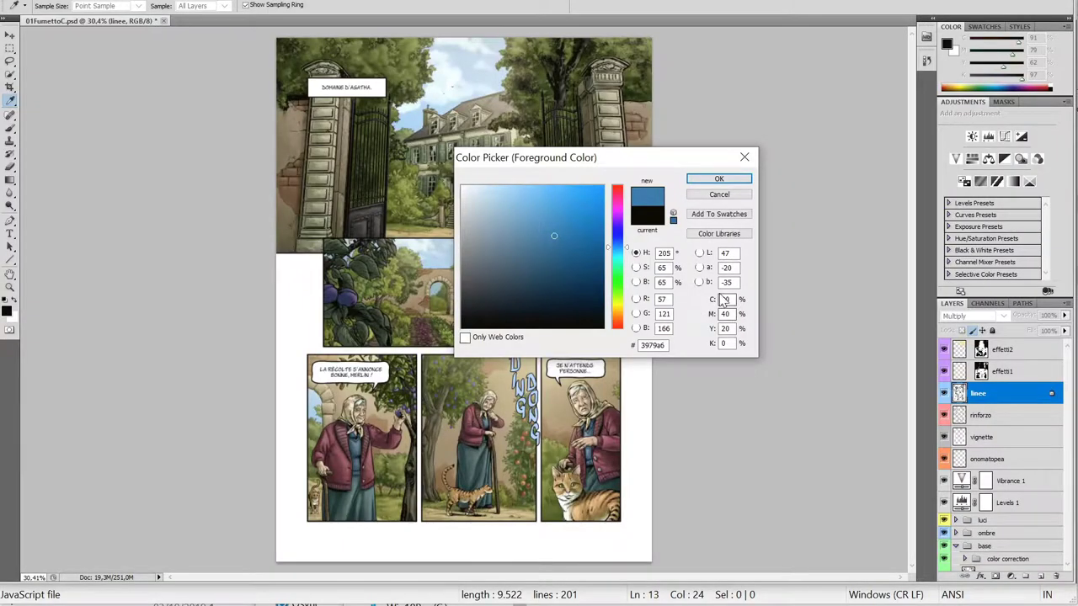
Sample a greyish blue and a yellow-brown with K at 0 to compare CMYK values.
click(491, 256)
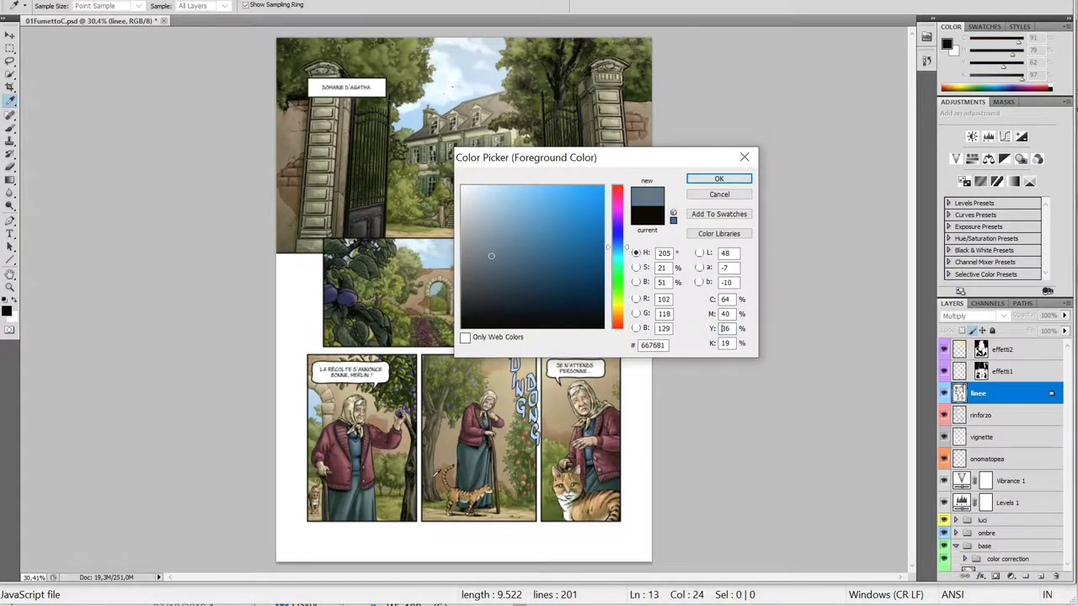
key(Tab)
text(0)
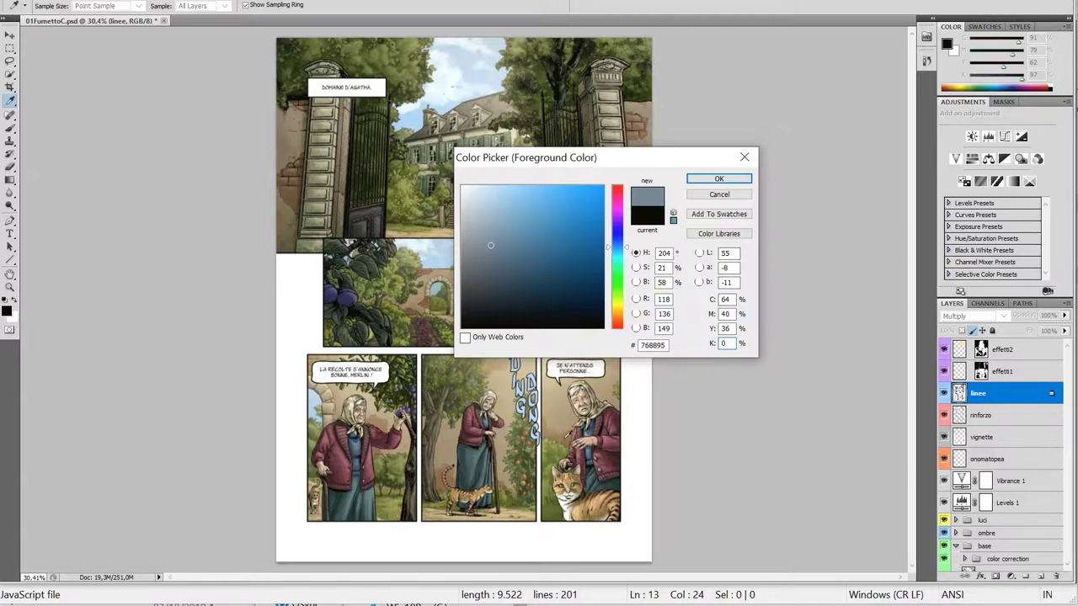
click(619, 312)
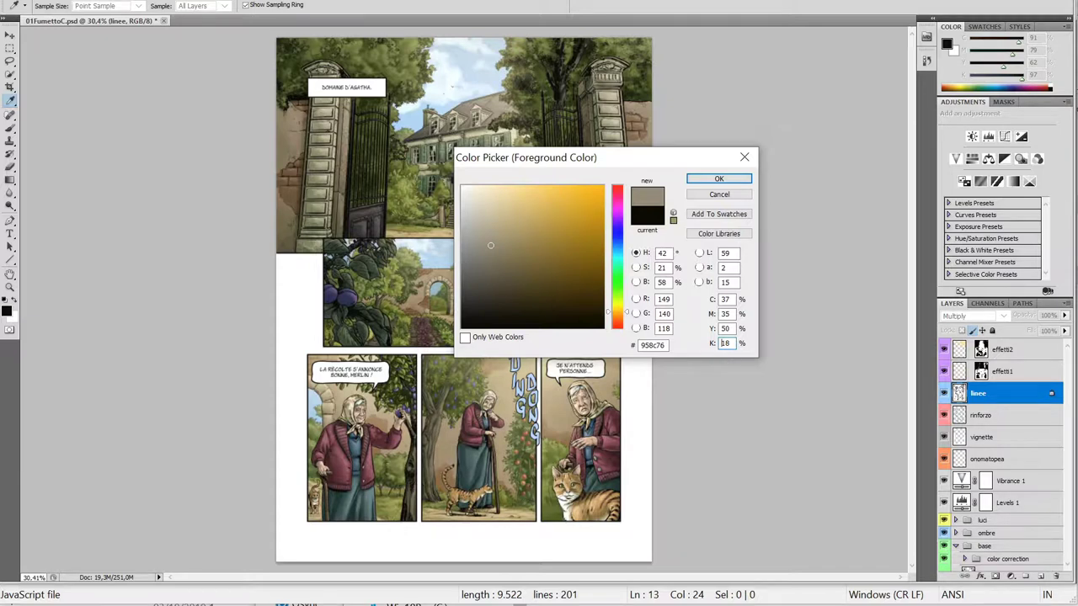
double_click(725, 343)
text(0)
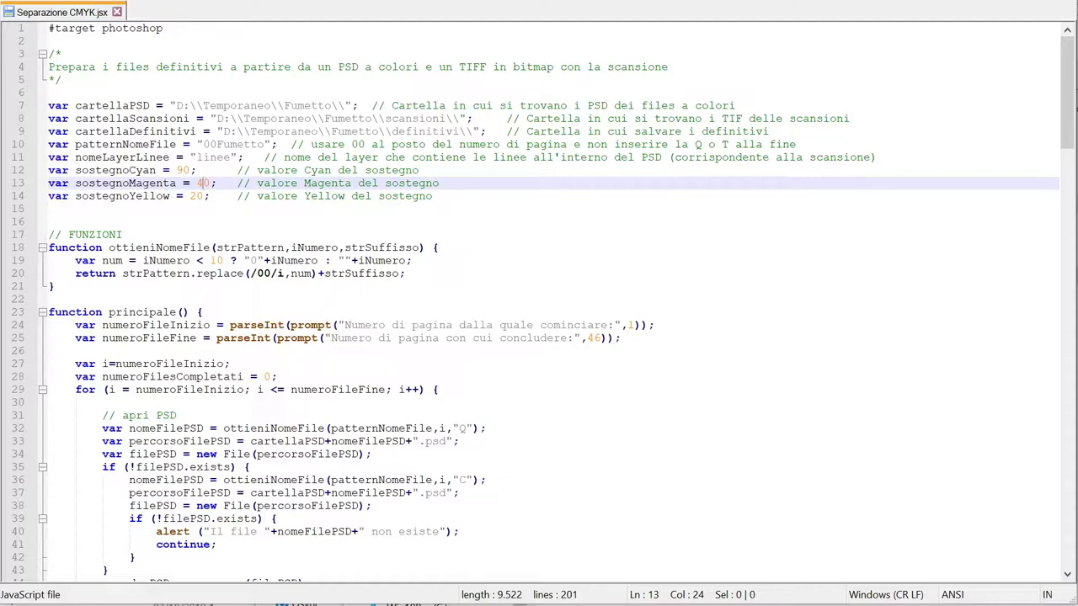
Select setting lines 7–14 and scroll through the script to review it.
drag(49, 105, 49, 209)
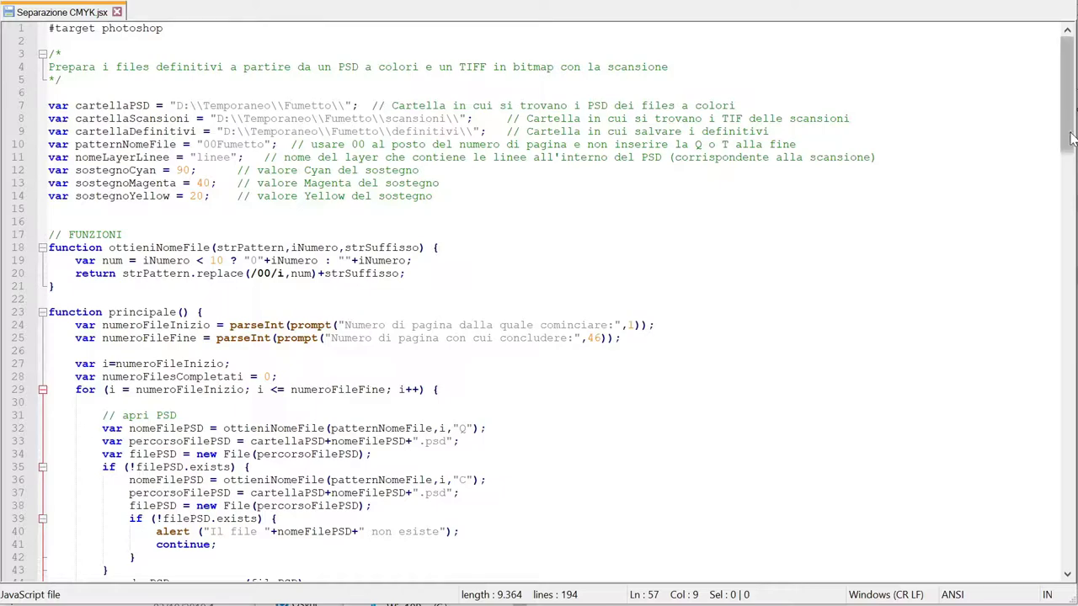
mouse_move(1074, 138)
mouse_down()
mouse_move(1074, 553)
mouse_move(1073, 139)
mouse_up()
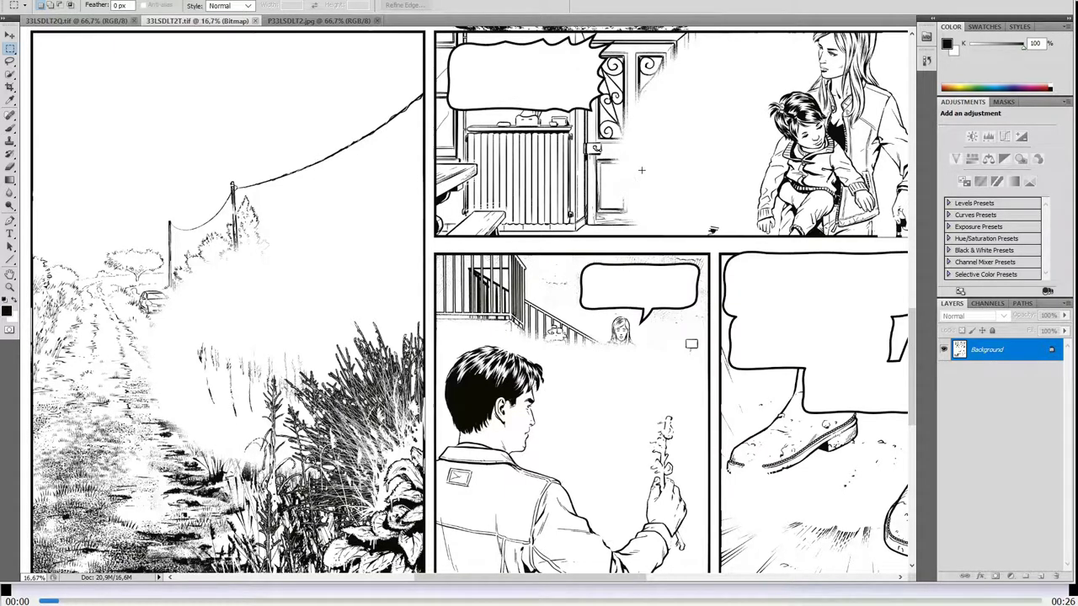
Flip between the P33LSDLT2.jpg, 33LSDLT2T.tif line-art and coloured page tabs to compare them.
click(322, 22)
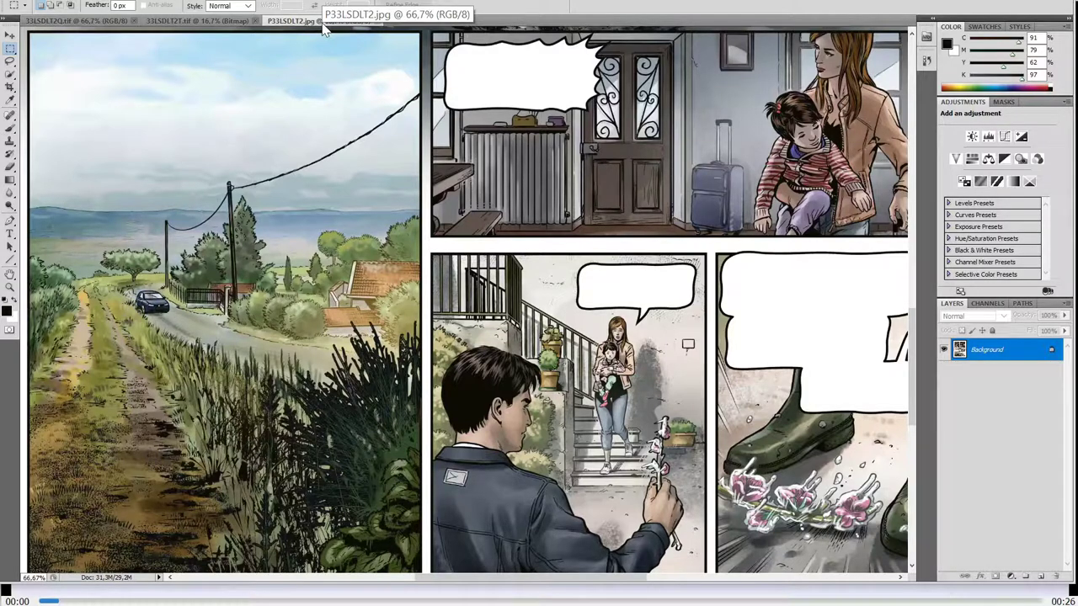
click(204, 21)
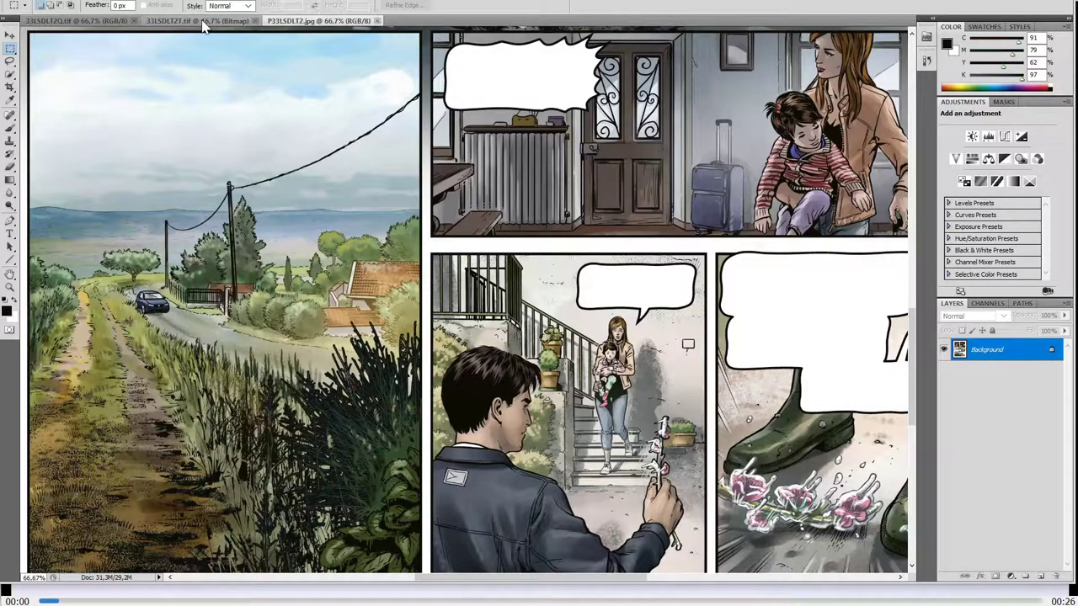
click(99, 22)
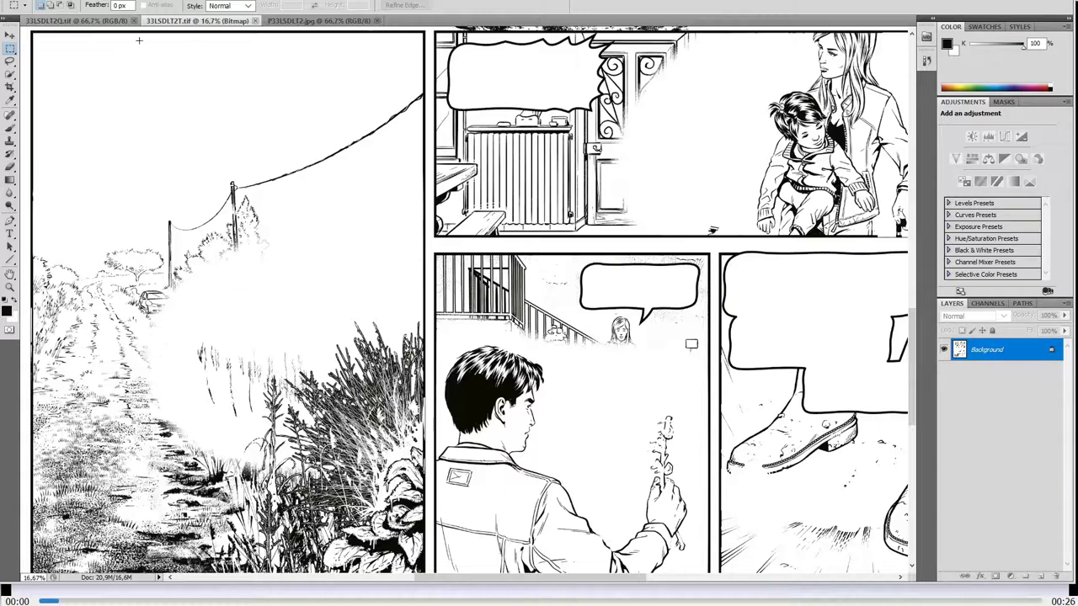
click(108, 9)
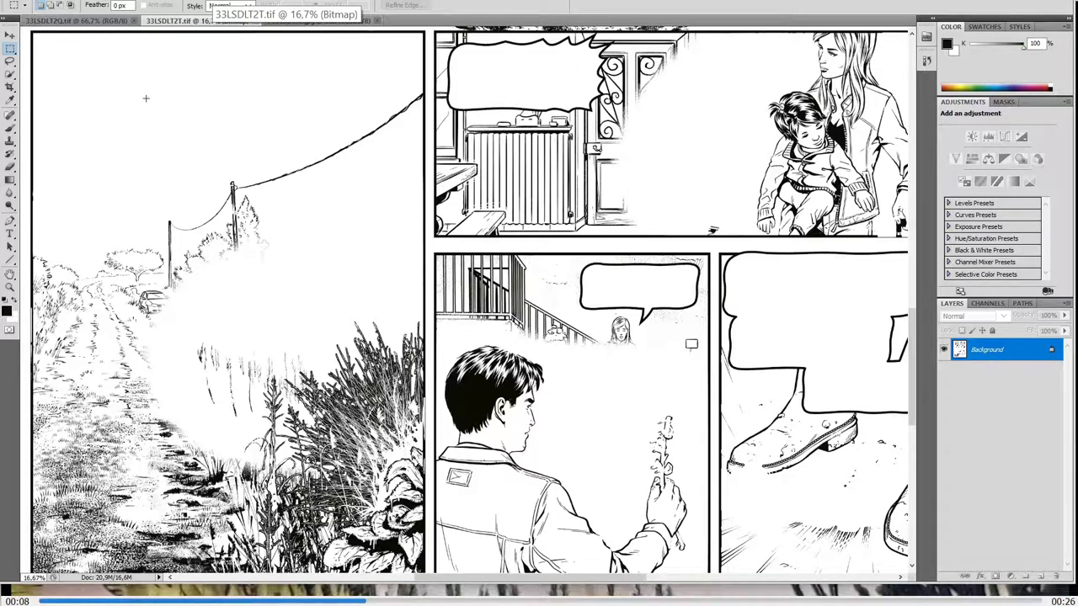
Cycle documents with Ctrl+Shift+Tab to bring up the coloured 33LSDLT2Q.tif page.
key(ctrl+shift+Tab)
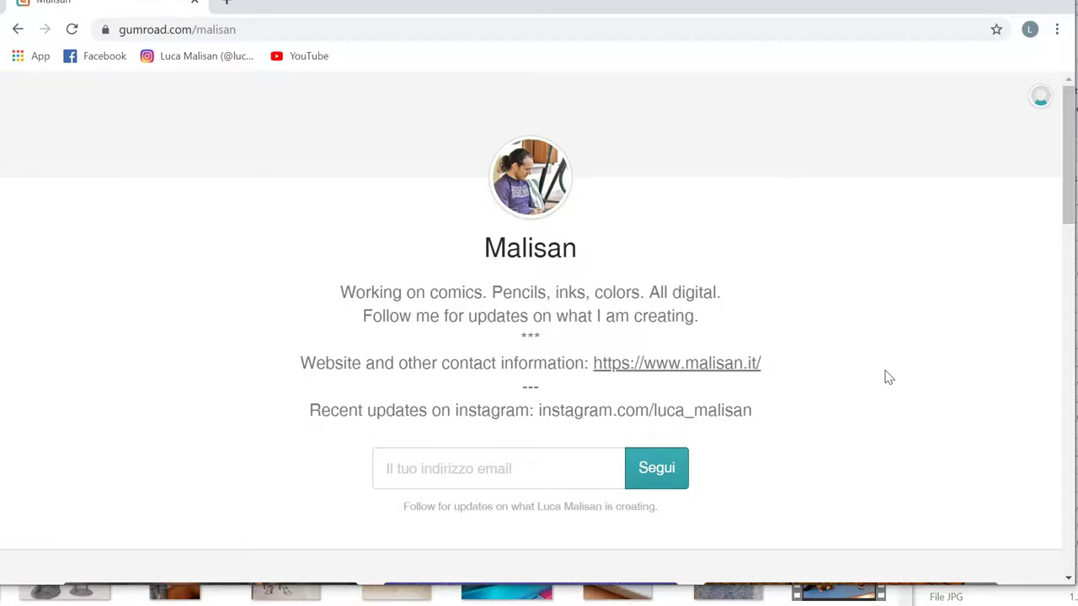
Scroll the Gumroad shop to the products, preview 'Colorazione digitale - tutorial rapido', then close it.
click(147, 30)
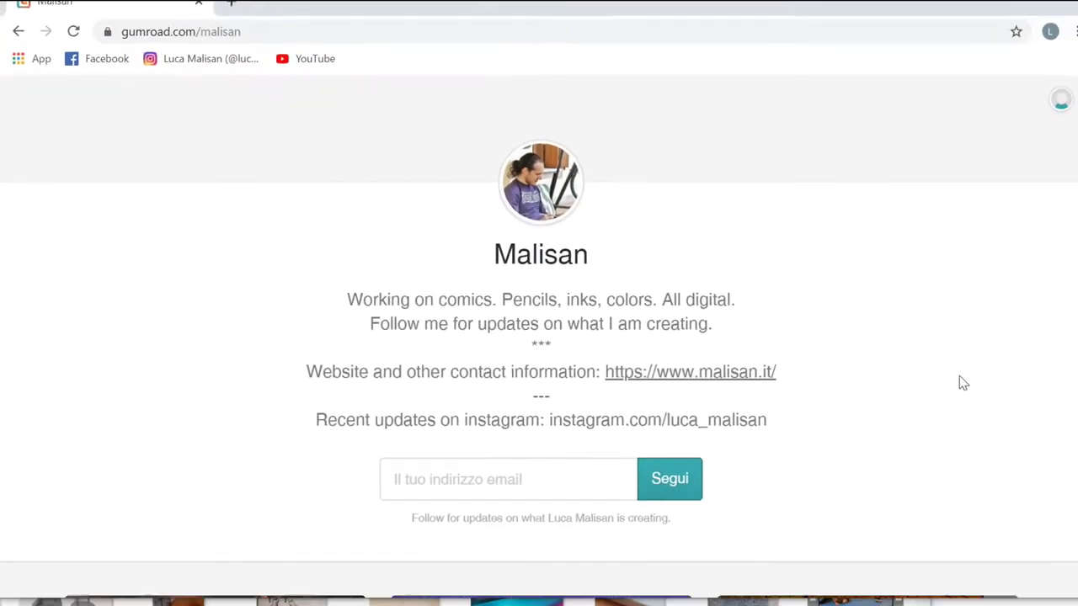
scroll(962, 384, down, 5)
scroll(926, 329, down, 1)
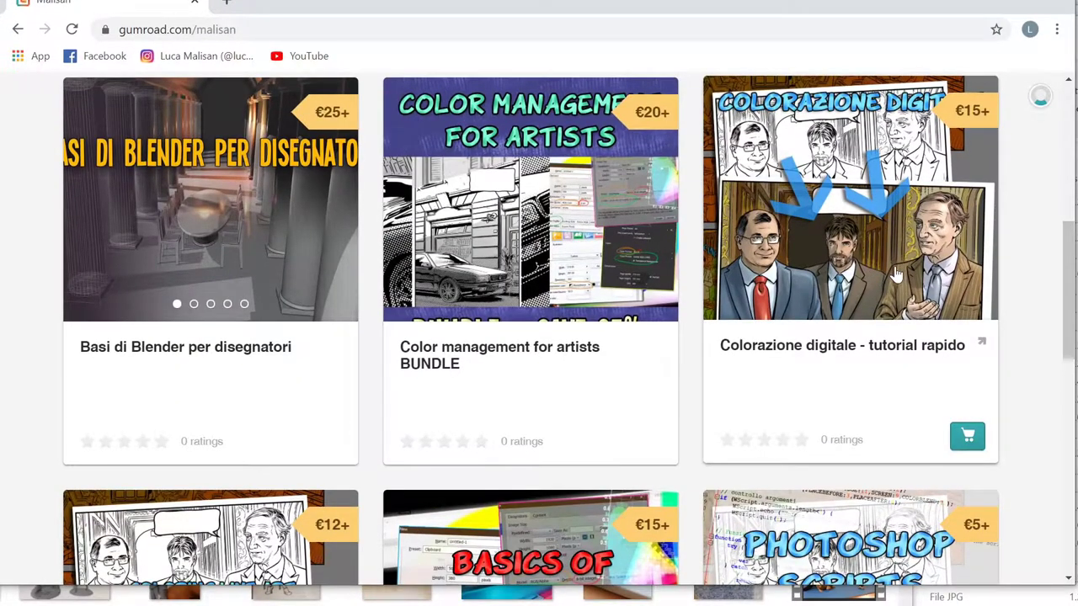
click(880, 286)
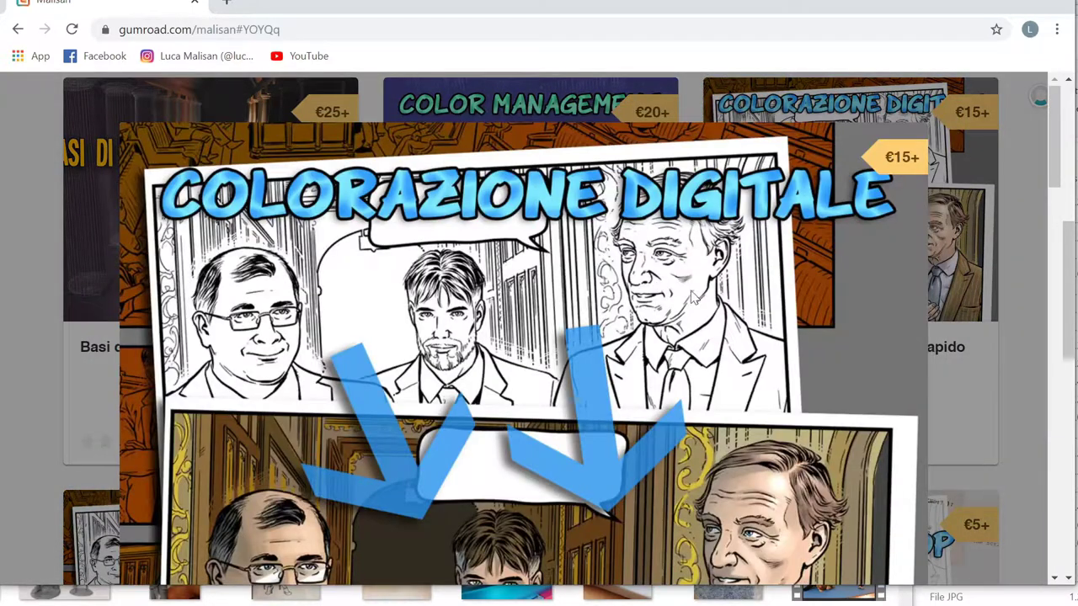
scroll(617, 316, down, 4)
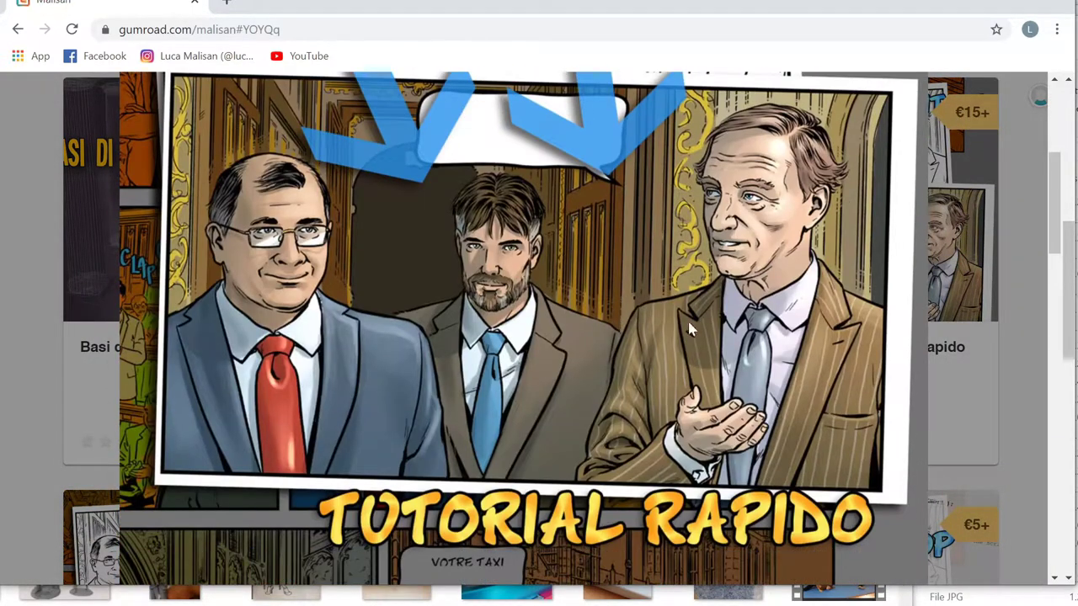
click(993, 331)
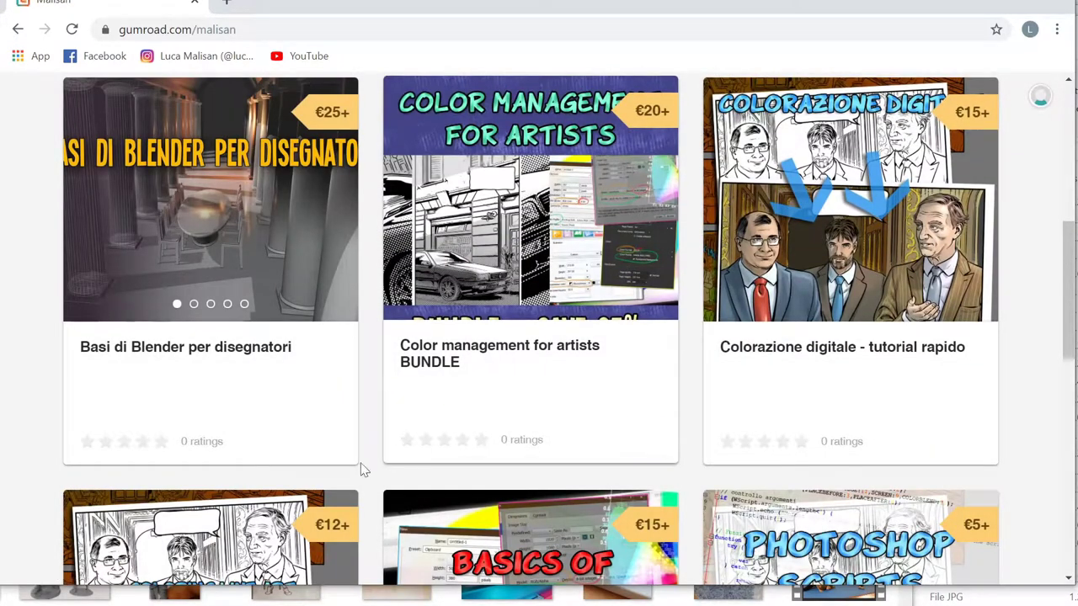
scroll(509, 366, down, 1)
scroll(509, 365, down, 5)
scroll(509, 365, down, 3)
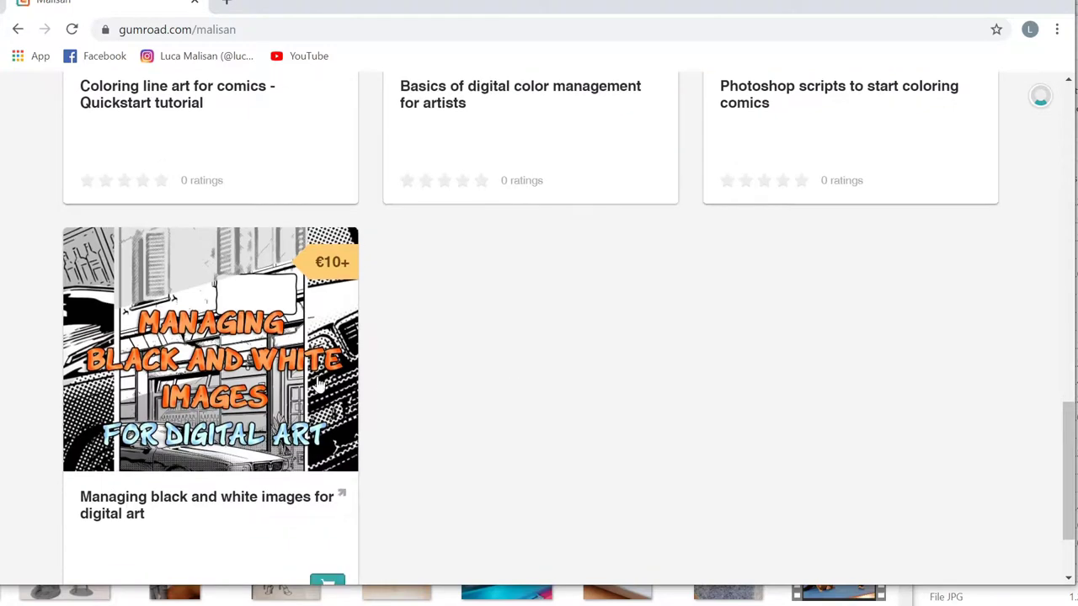
click(324, 377)
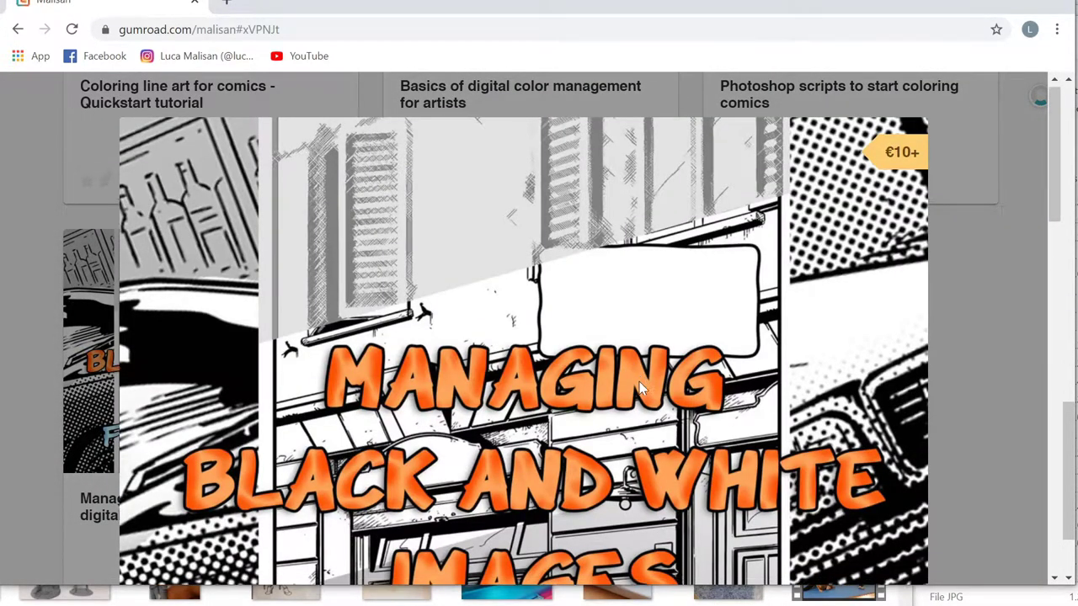
scroll(639, 381, down, 2)
scroll(621, 406, up, 1)
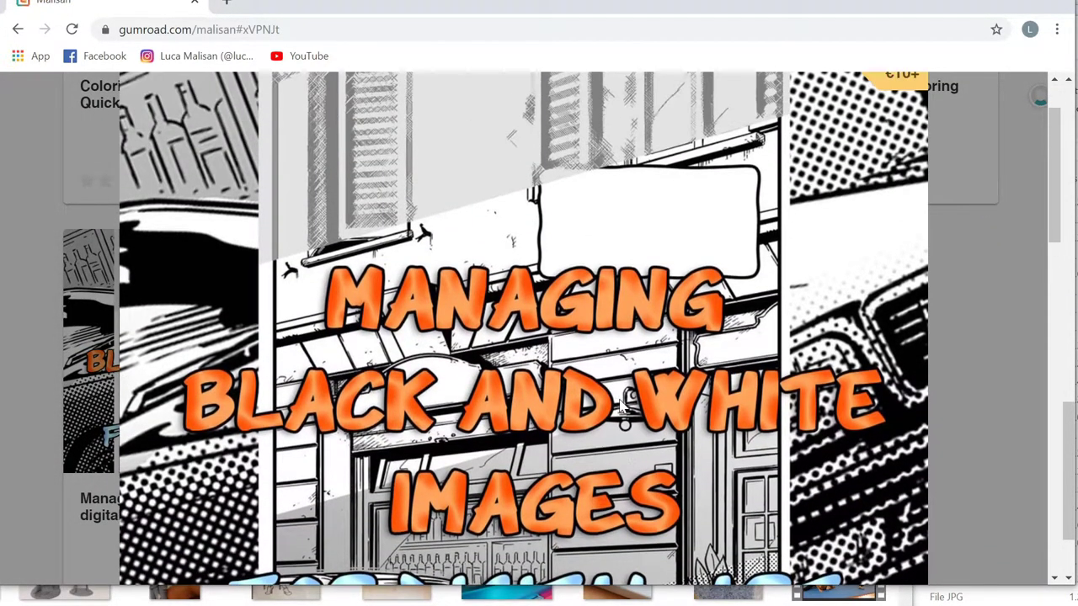
scroll(522, 363, up, 1)
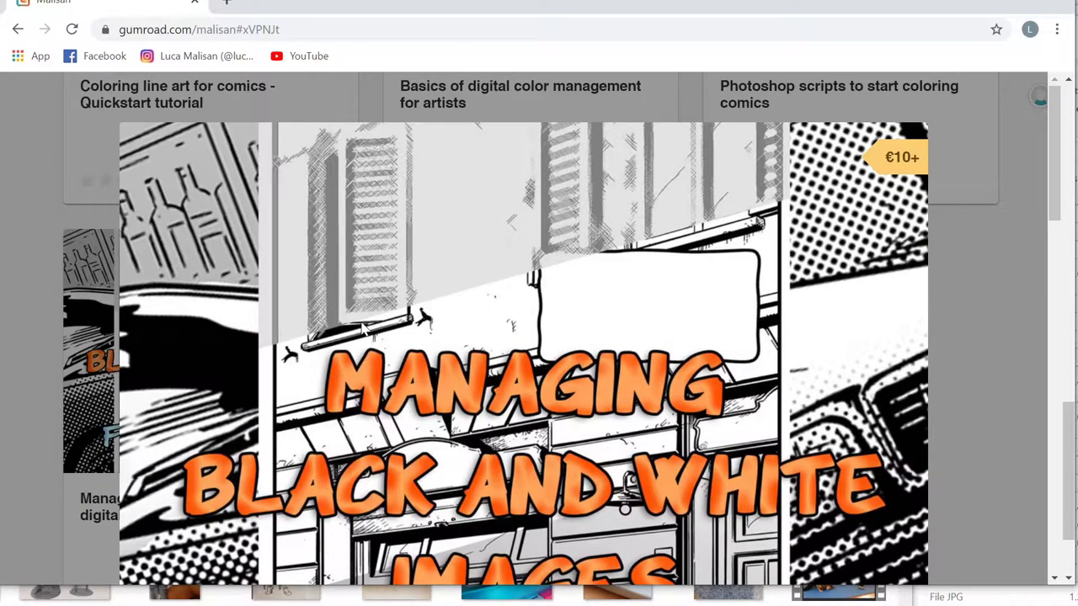
scroll(530, 345, down, 2)
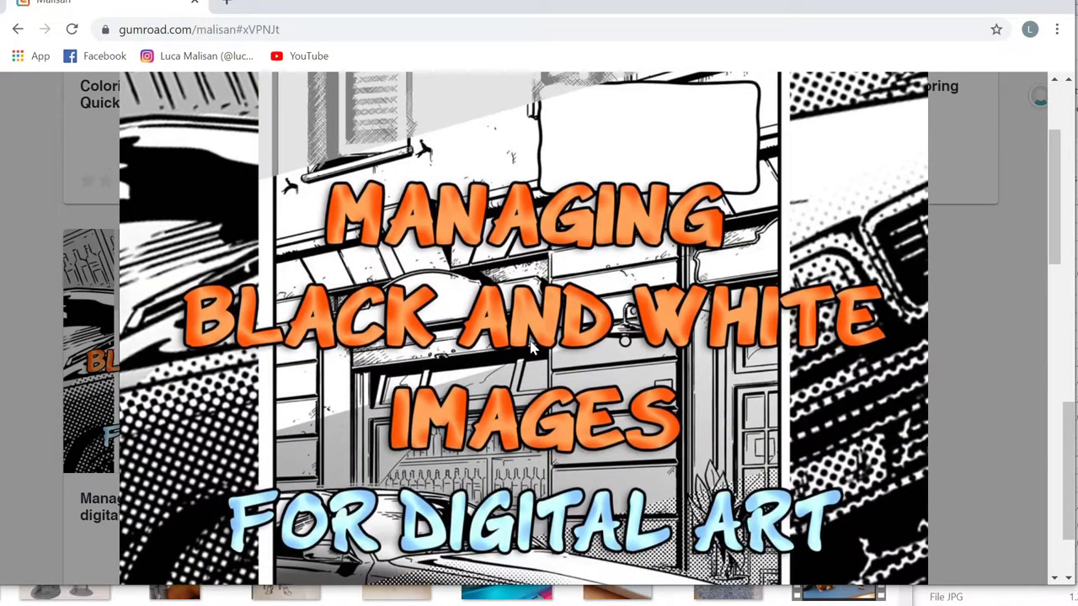
scroll(531, 345, down, 2)
scroll(531, 345, down, 2)
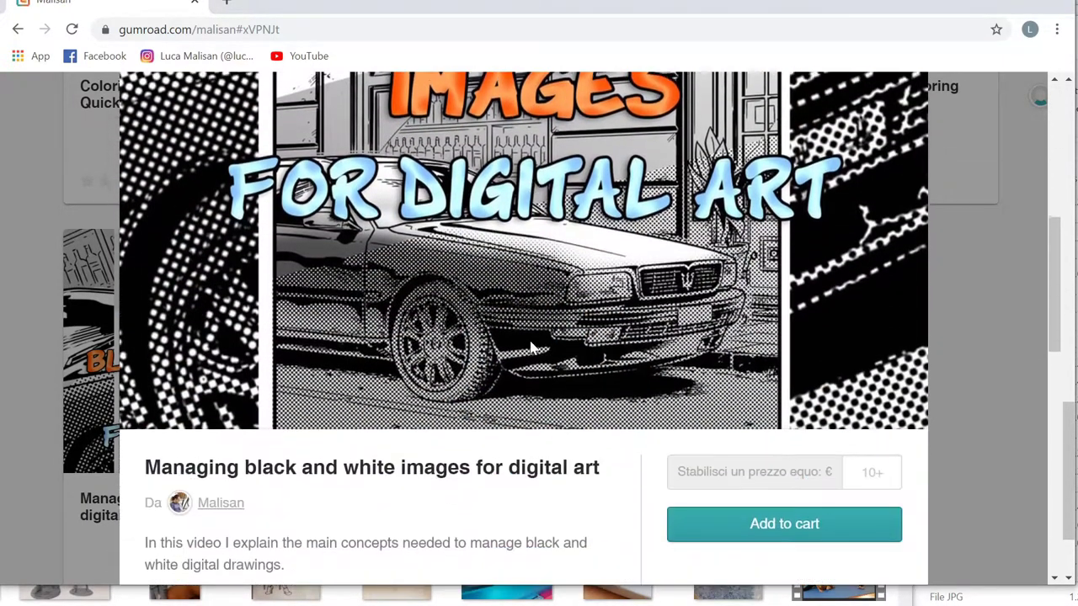
scroll(530, 345, down, 2)
scroll(531, 345, down, 1)
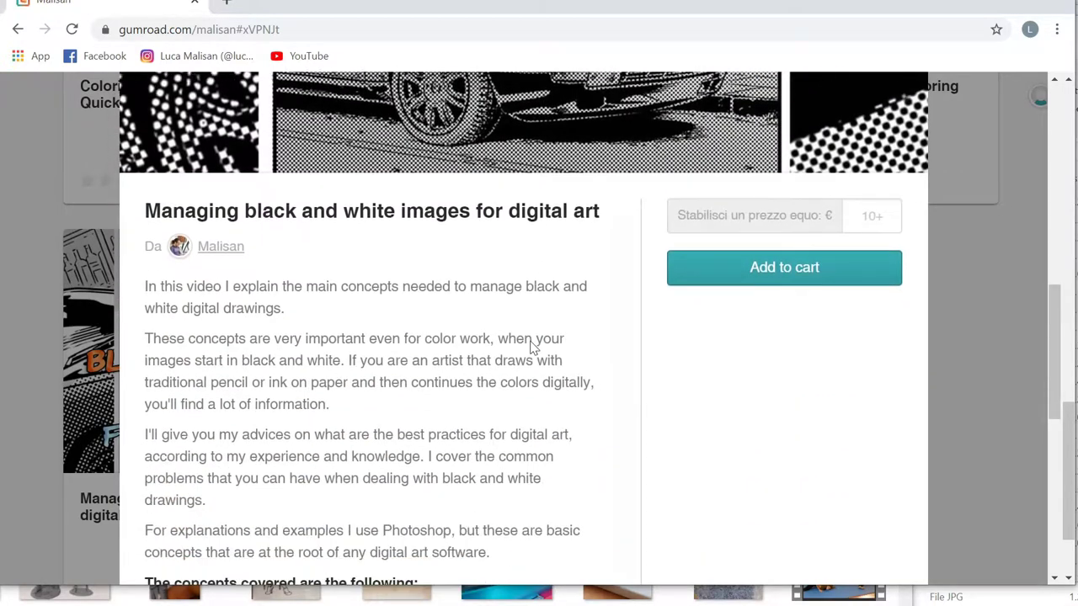
scroll(530, 346, down, 1)
scroll(531, 347, down, 1)
scroll(530, 348, down, 1)
scroll(530, 348, down, 4)
scroll(530, 348, up, 6)
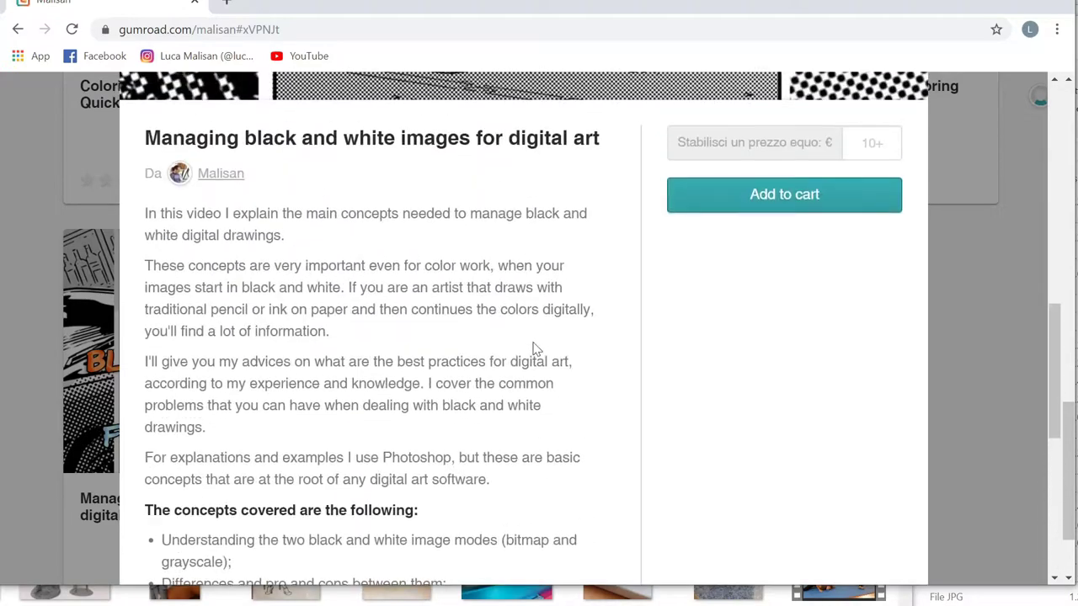
scroll(707, 340, up, 6)
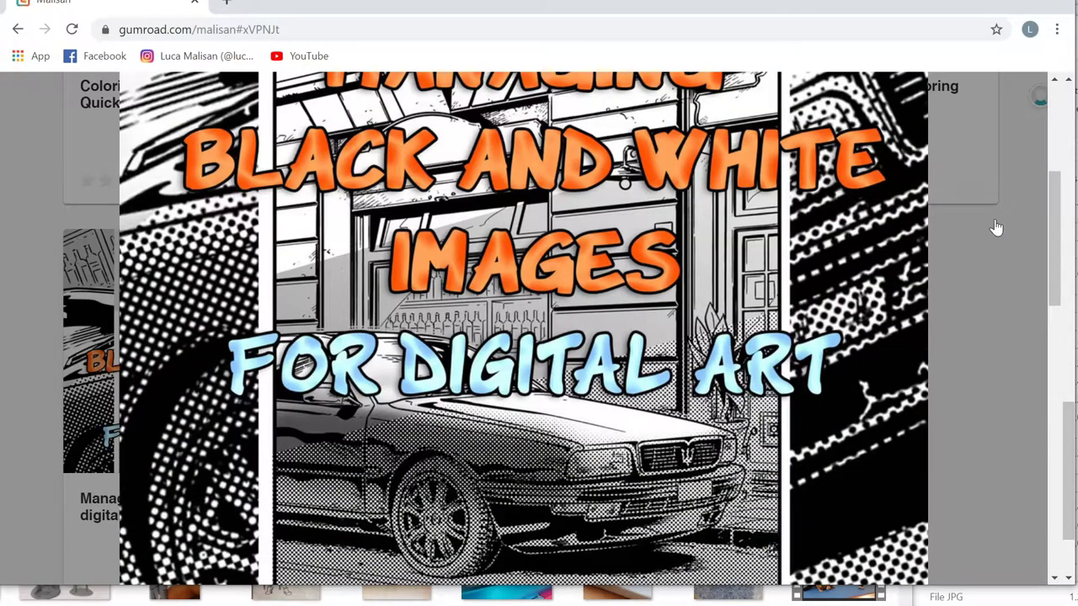
click(1001, 309)
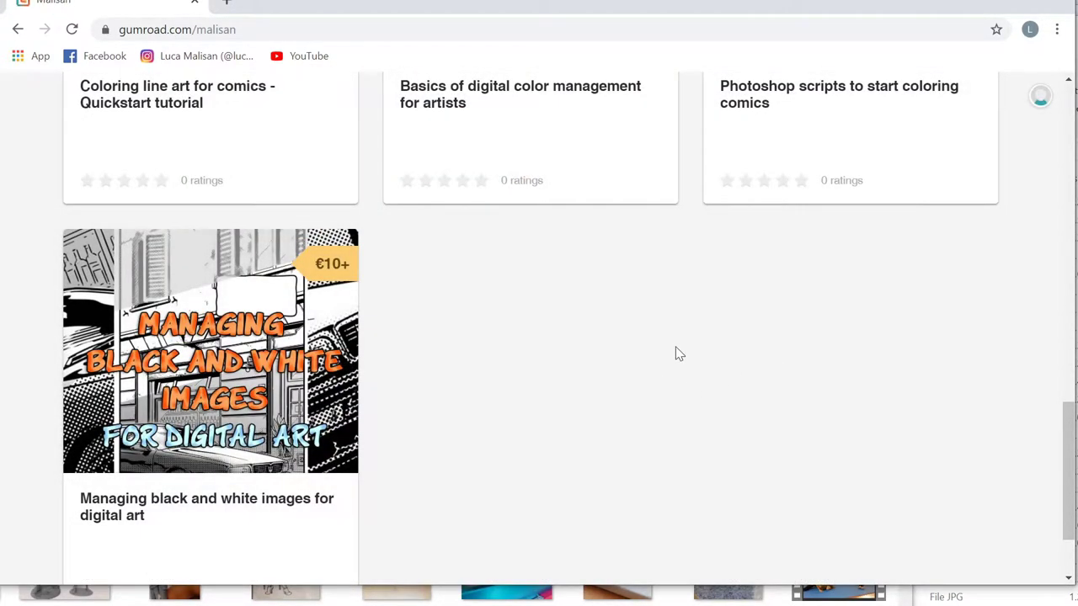
scroll(608, 414, up, 3)
scroll(608, 413, up, 2)
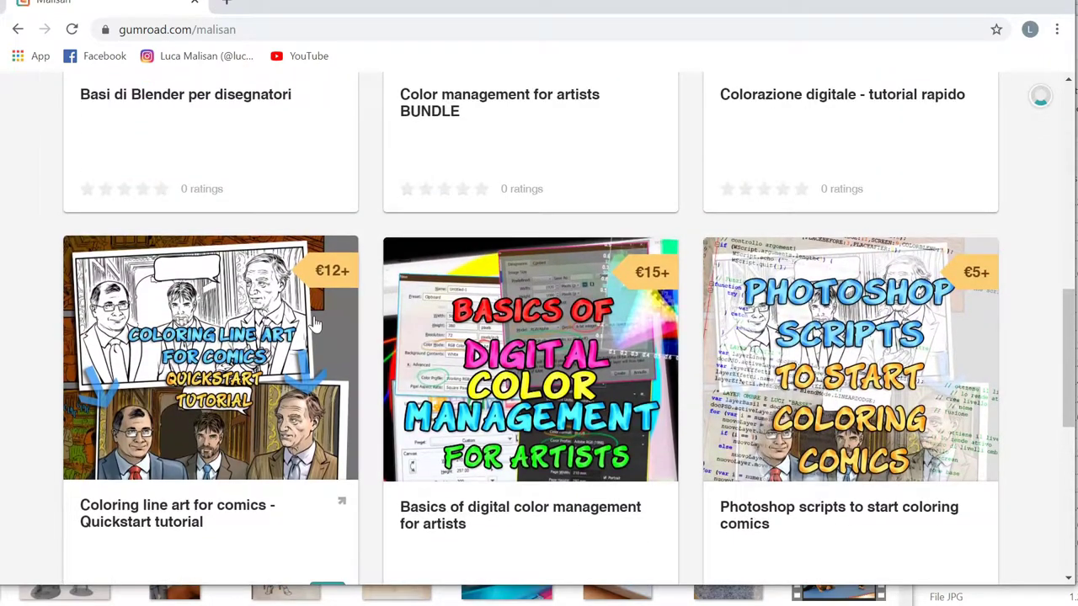
scroll(313, 324, up, 1)
scroll(314, 322, up, 1)
scroll(315, 320, up, 1)
scroll(314, 322, down, 5)
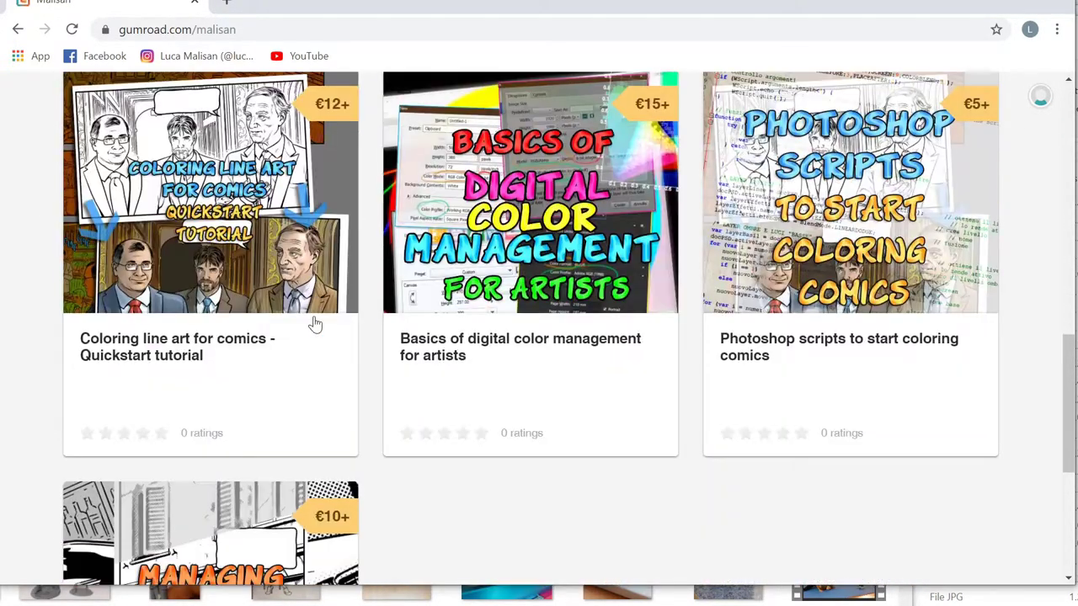
scroll(348, 365, down, 3)
scroll(469, 428, up, 1)
scroll(469, 428, up, 5)
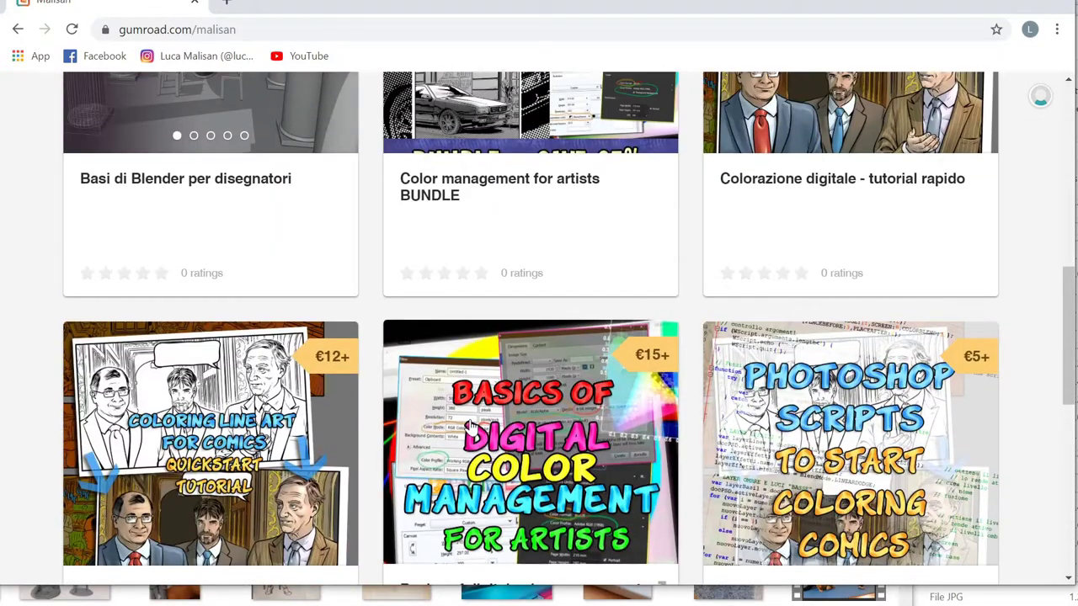
scroll(469, 427, up, 5)
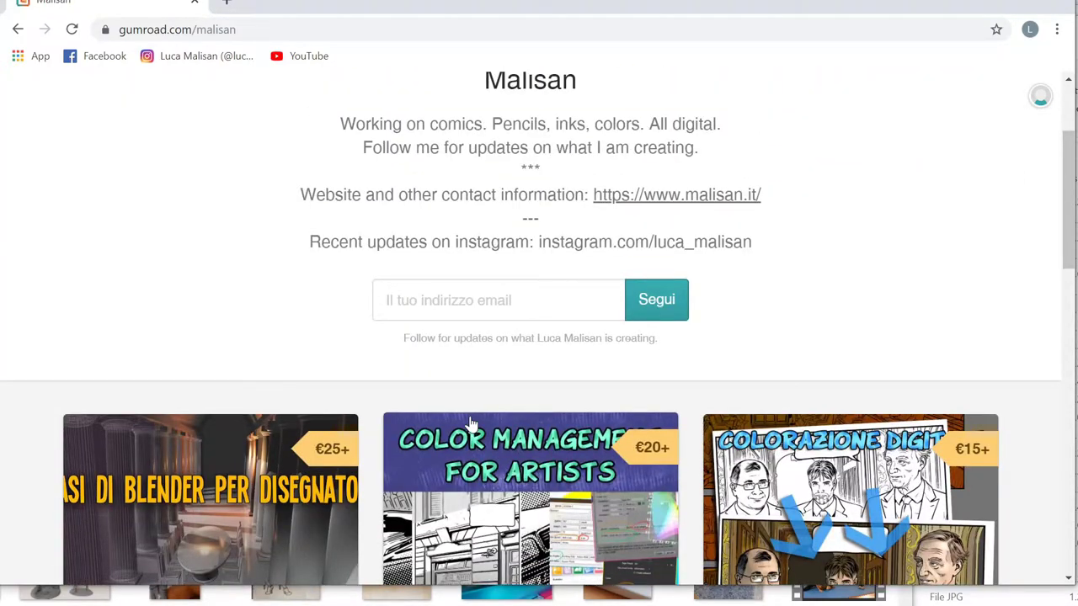
scroll(471, 423, down, 4)
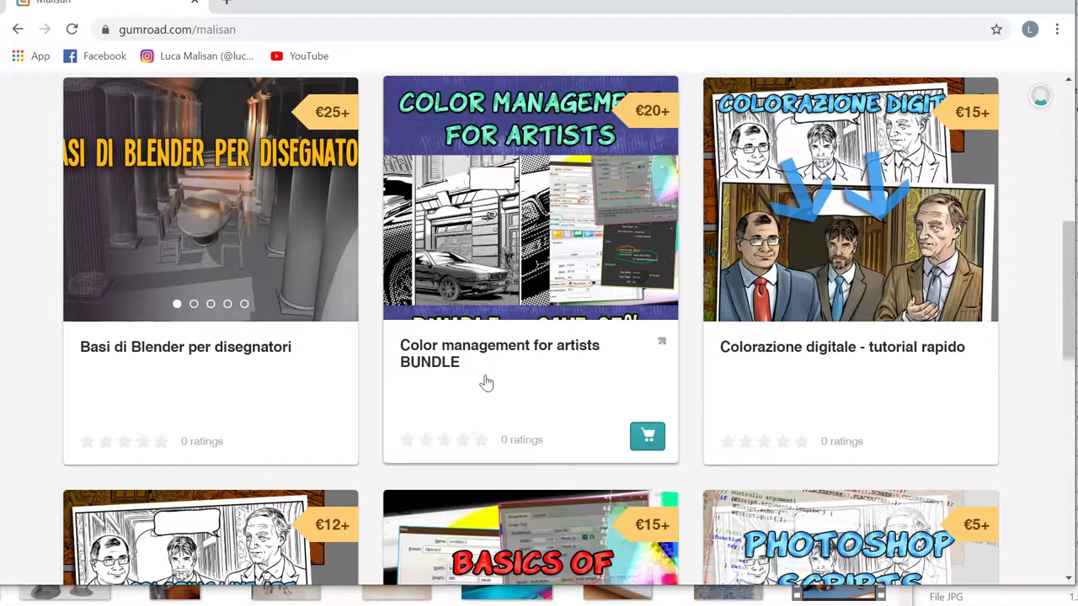